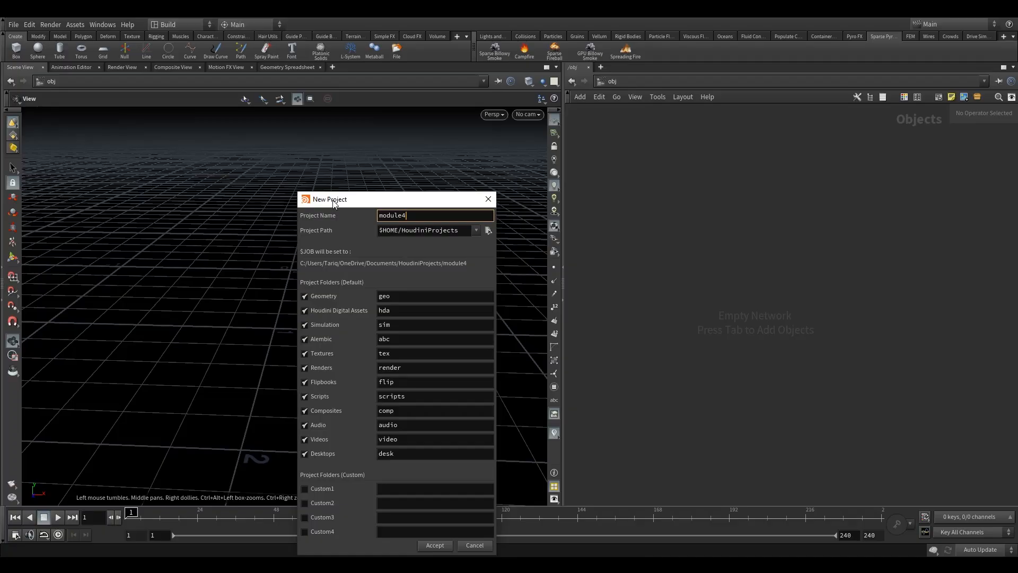
Create a new project called module4_week1 with D: as the project path, keeping the default project folders.
text(eek1)
click(418, 230)
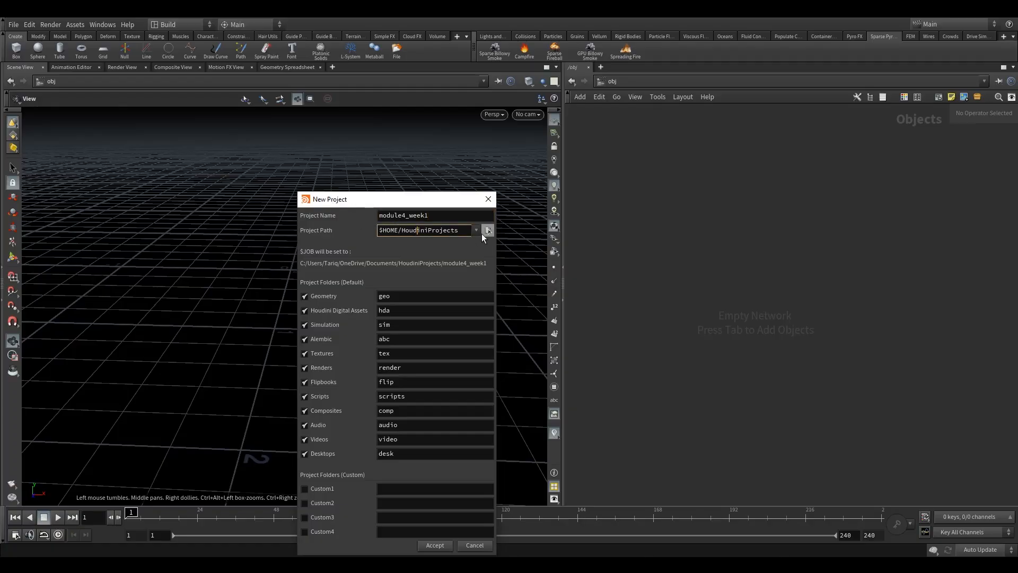
drag(464, 231, 307, 232)
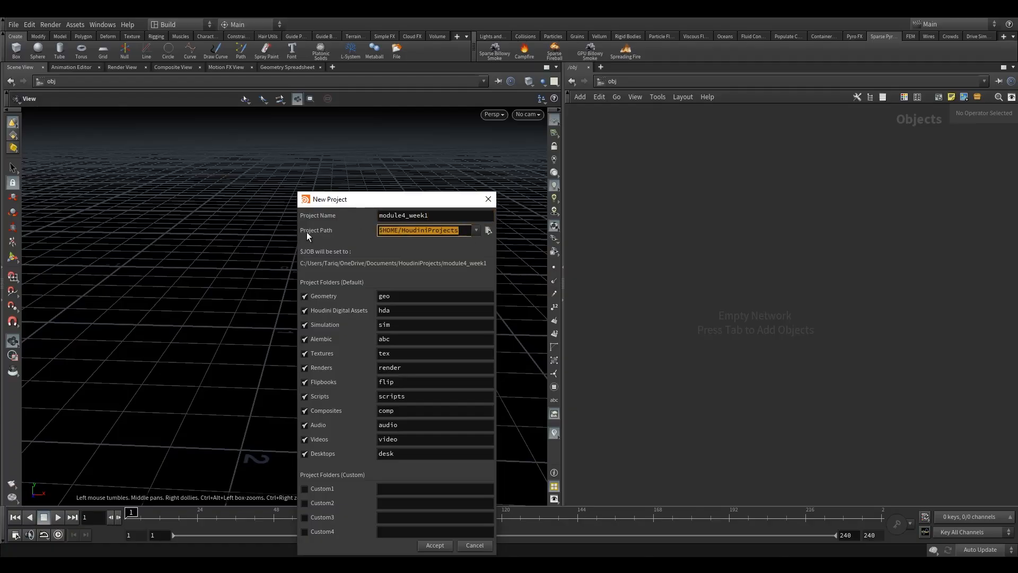
text(D:)
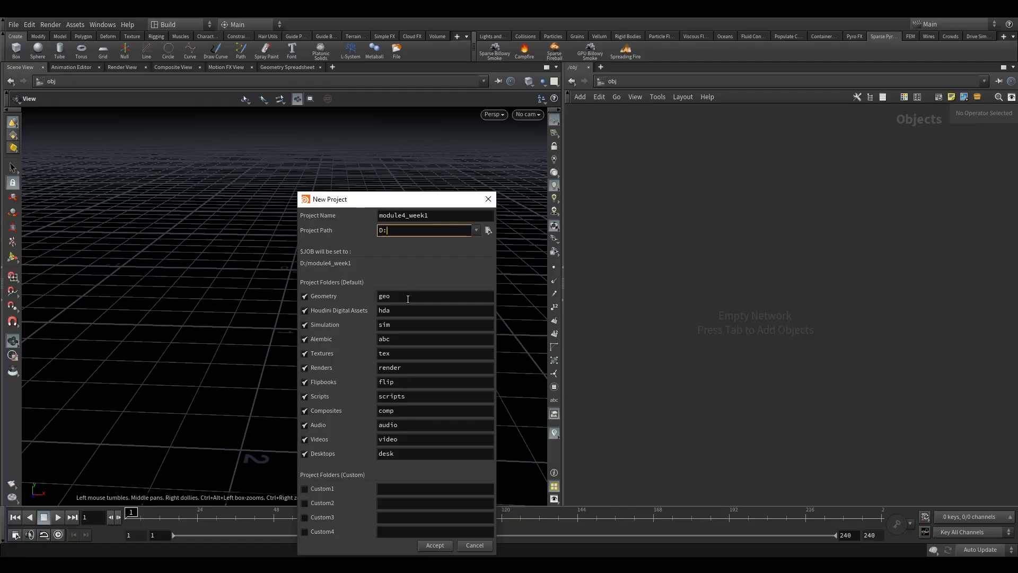
click(436, 548)
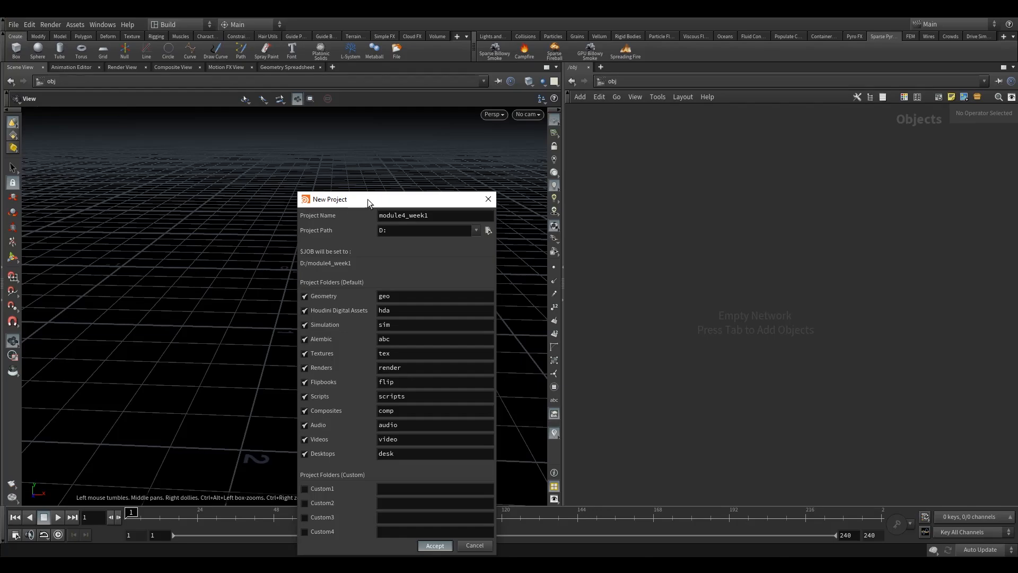
key(Return)
Save the scene in the $JOB directory as week1.v1.hip.
click(14, 26)
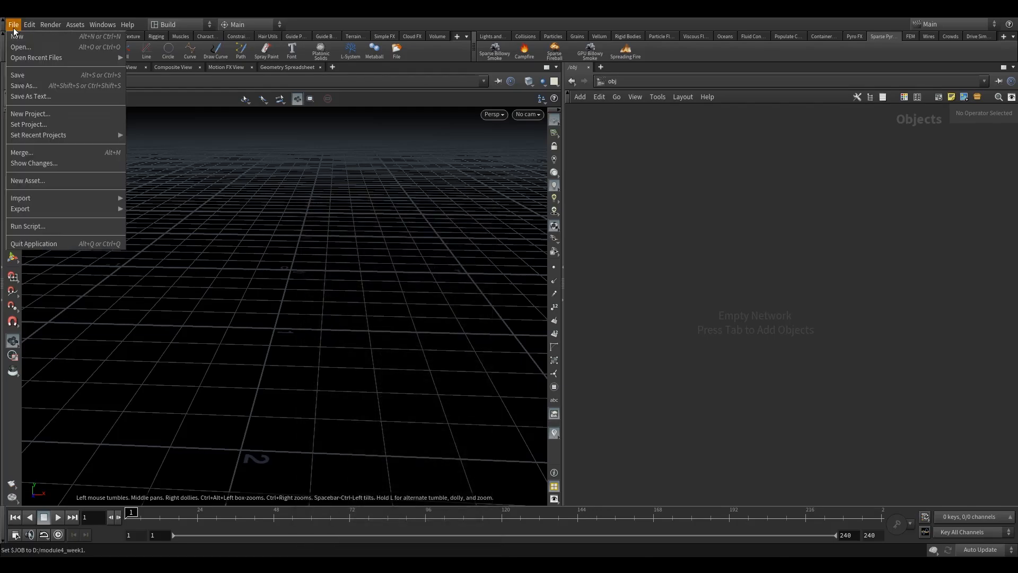
click(49, 86)
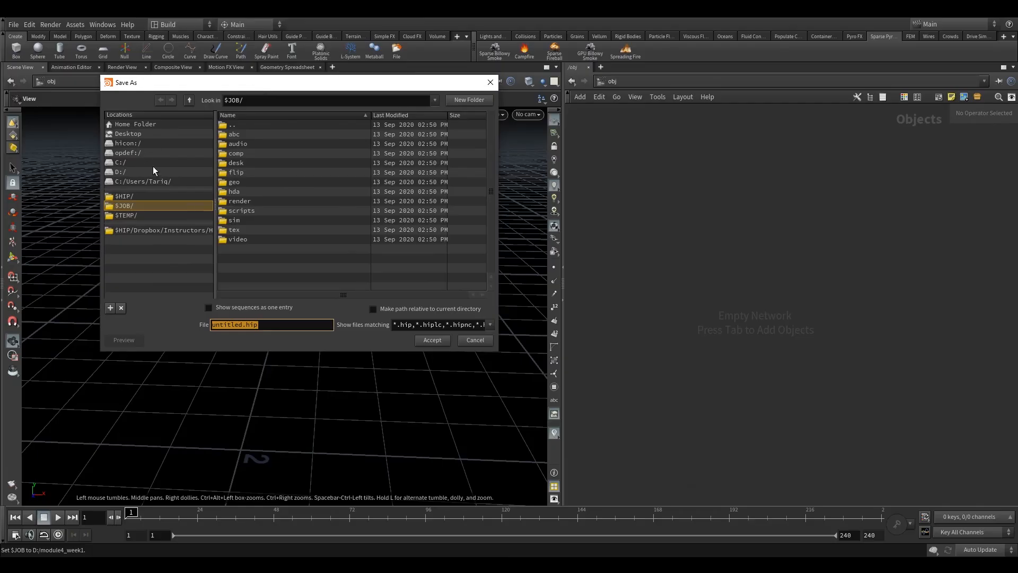
click(148, 205)
double_click(242, 326)
text(week)
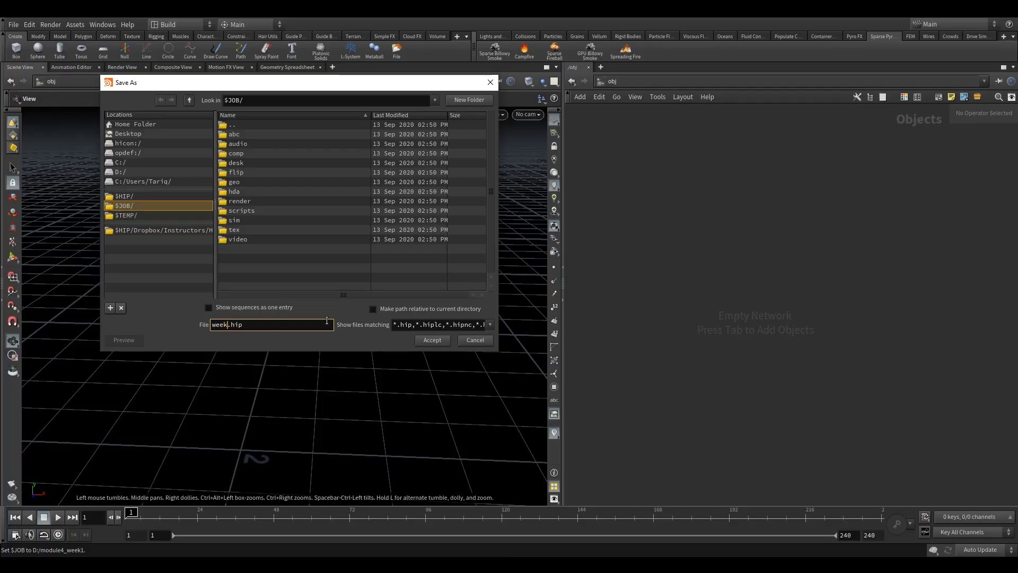
text(1.v1)
click(422, 341)
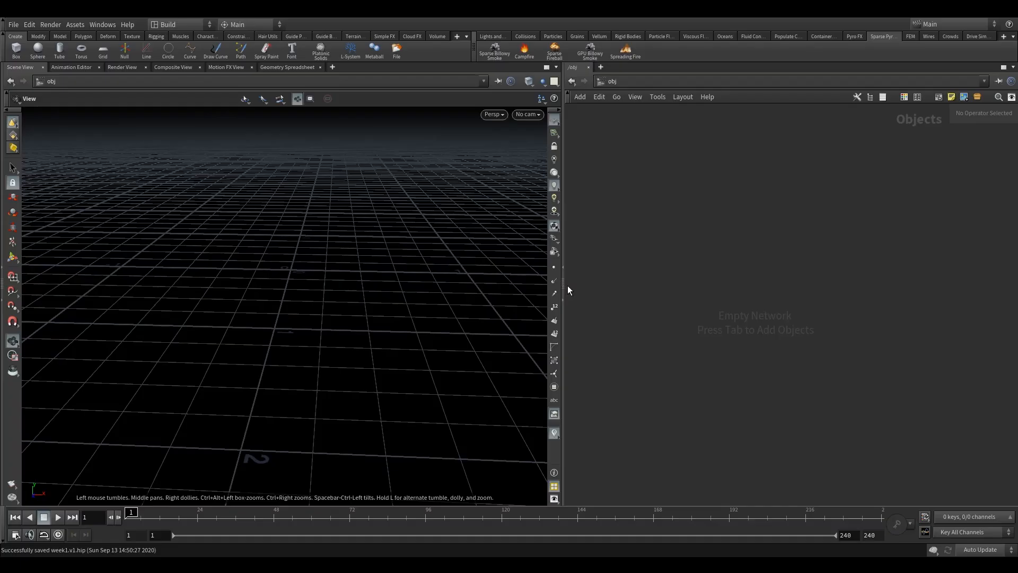
Enlarge the network editor and place a Sparse Billowy Smoke setup near the origin of the grid.
drag(562, 285, 435, 276)
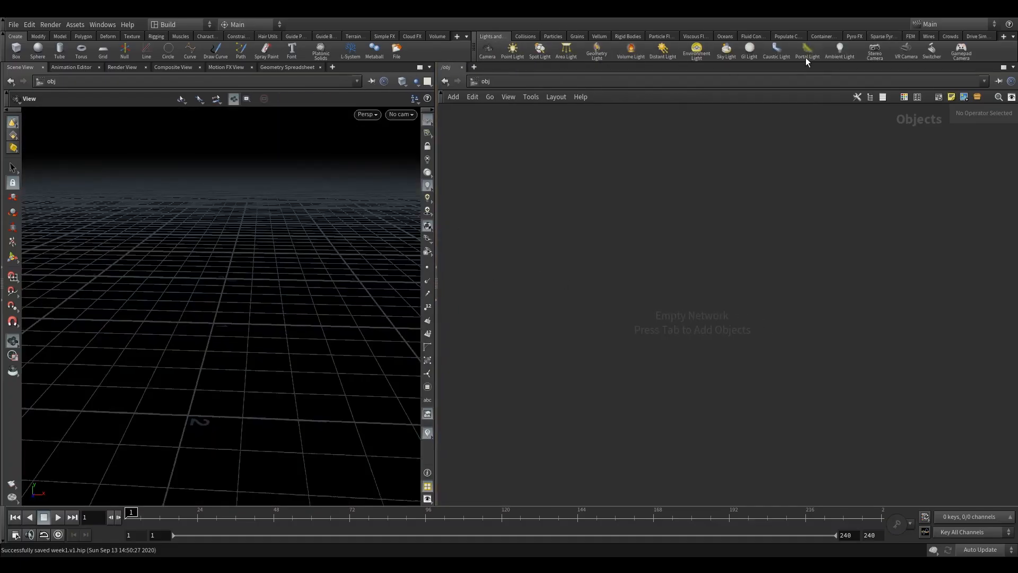
click(855, 38)
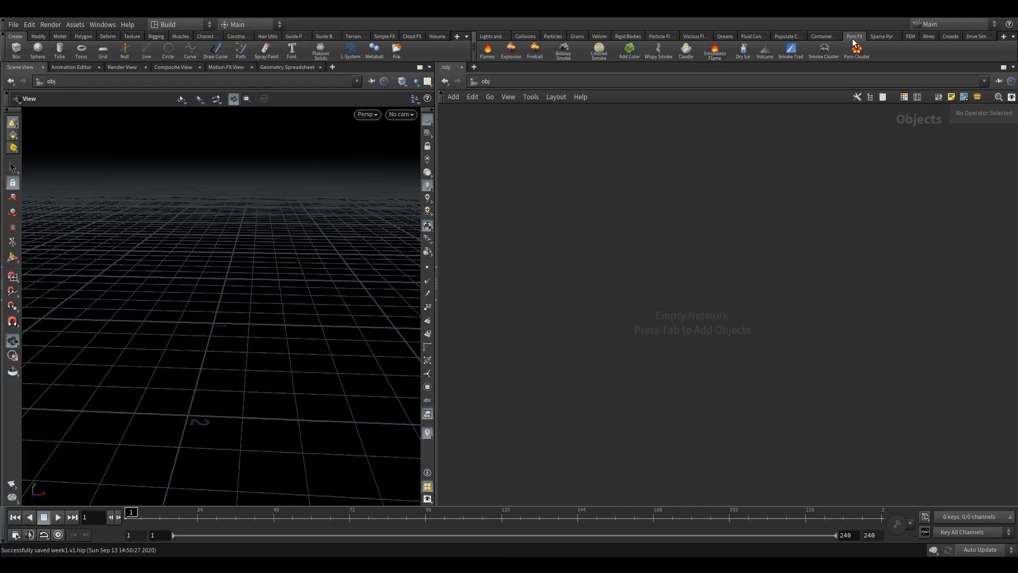
click(875, 37)
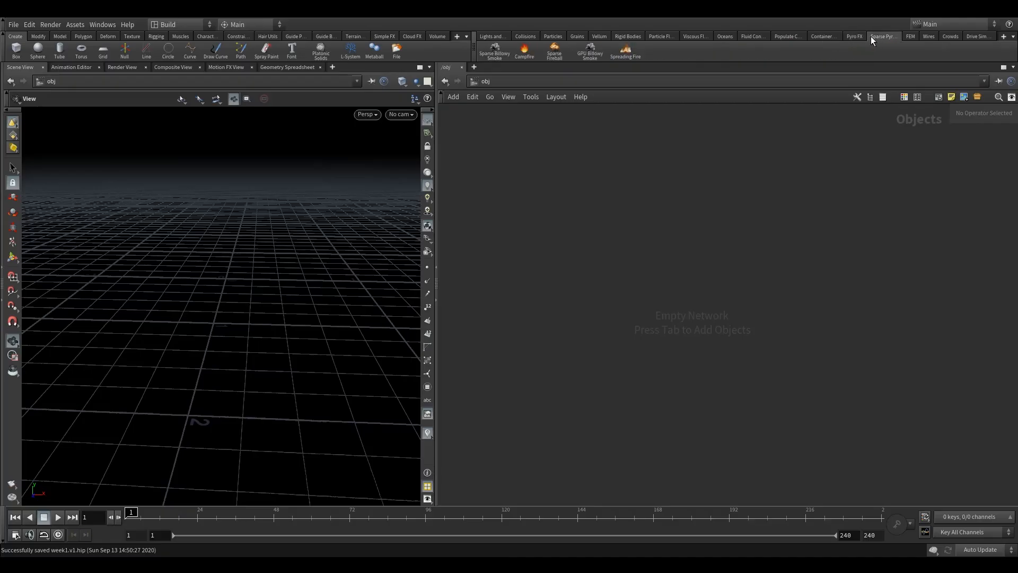
click(852, 38)
click(881, 37)
drag(225, 273, 219, 269)
middle_drag(219, 269, 242, 213)
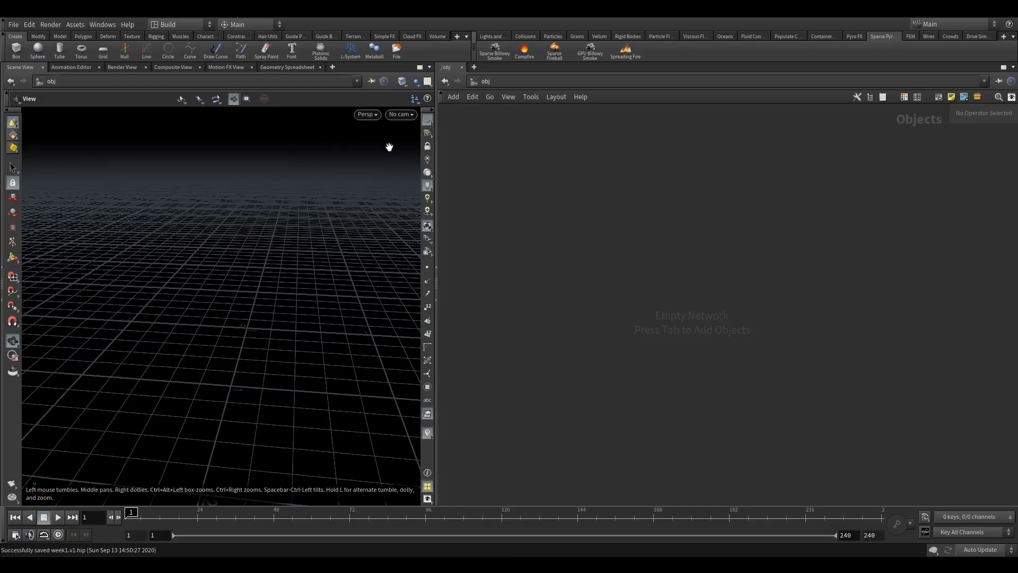
click(495, 53)
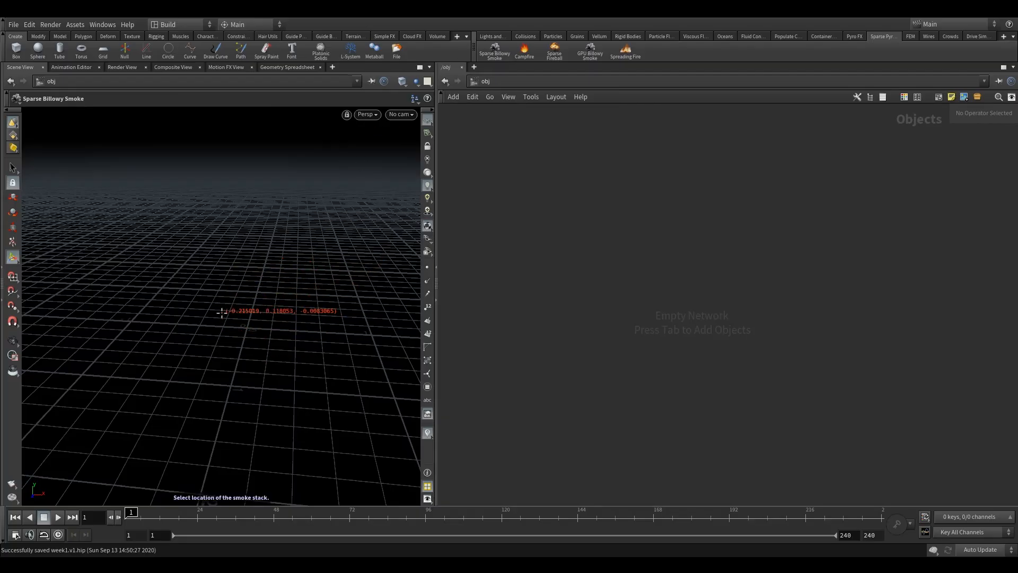
click(215, 280)
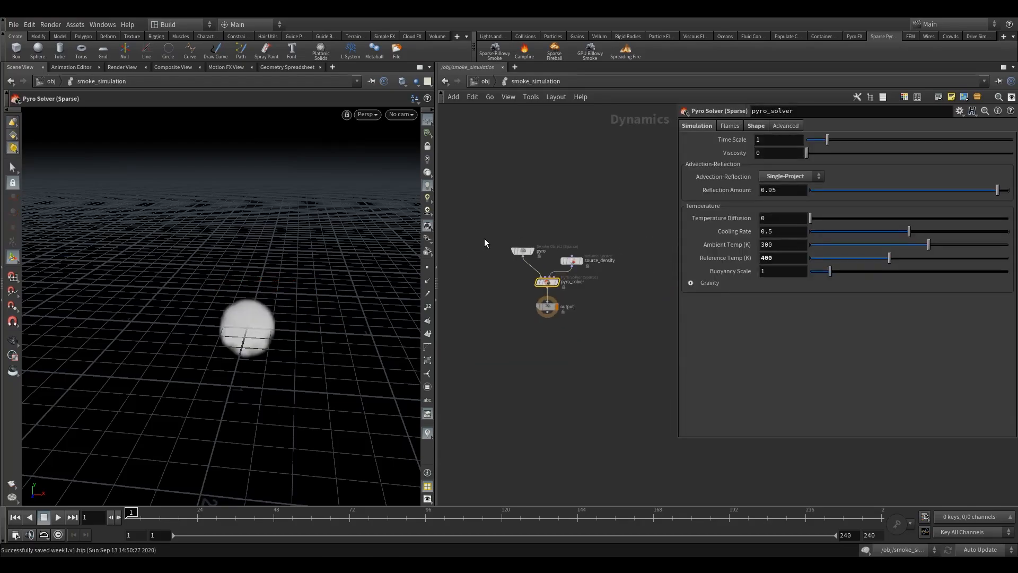
Arrange the smoke_source, smoke_simulation and smoke_import objects in a vertical column, and go inside smoke_source.
drag(538, 213, 565, 334)
drag(507, 246, 561, 225)
click(566, 332)
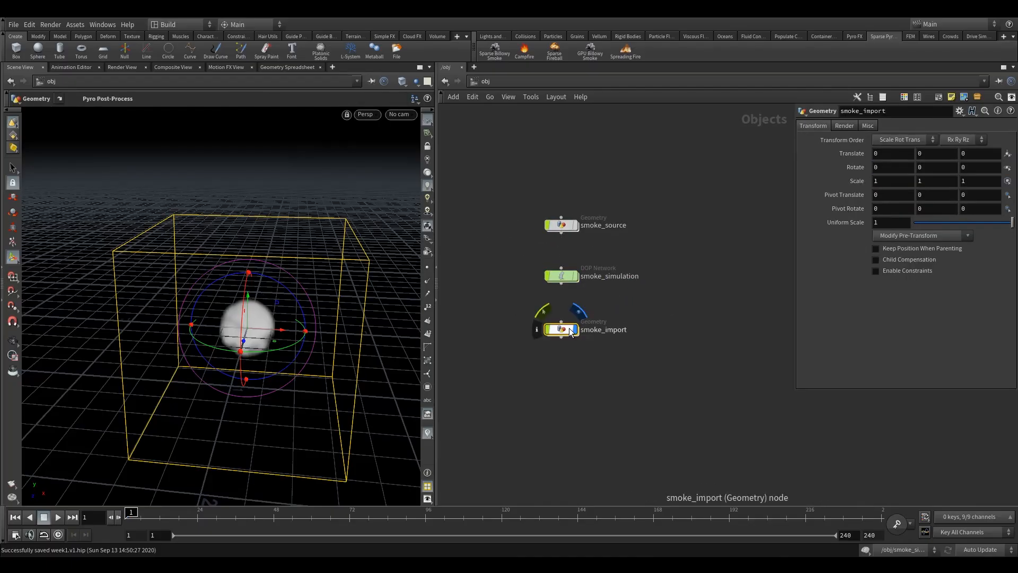
double_click(564, 225)
Display the smoke_base sphere and examine it from several angles in the viewport.
middle_drag(624, 239, 482, 264)
click(587, 228)
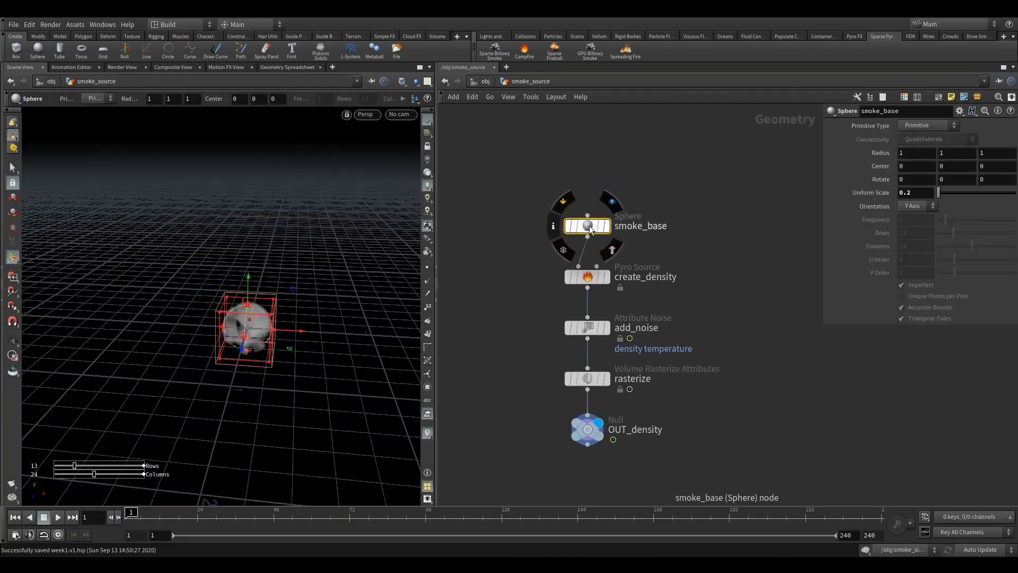
click(613, 201)
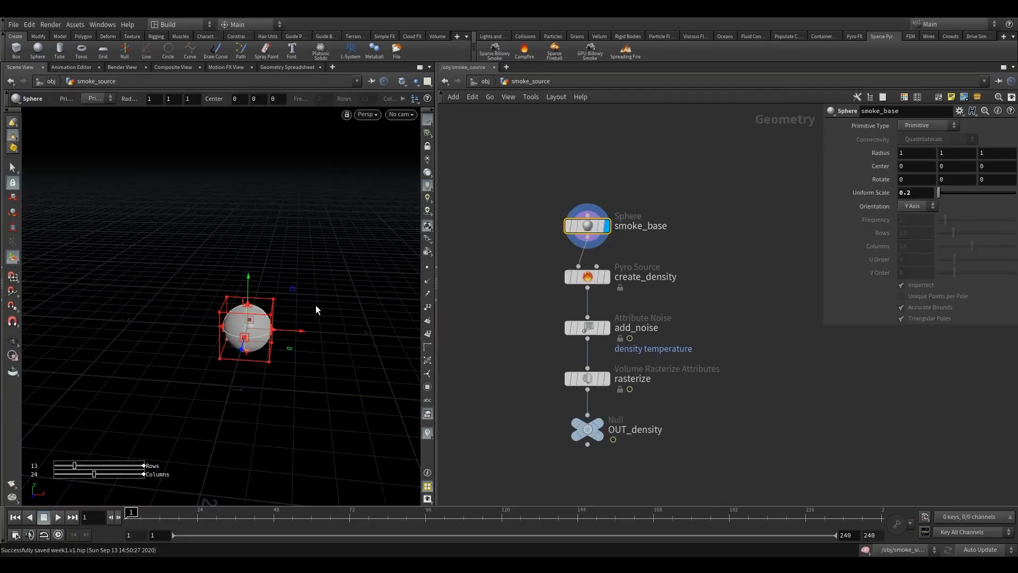
click(13, 340)
drag(241, 330, 253, 338)
middle_drag(254, 338, 186, 299)
right_drag(185, 299, 323, 292)
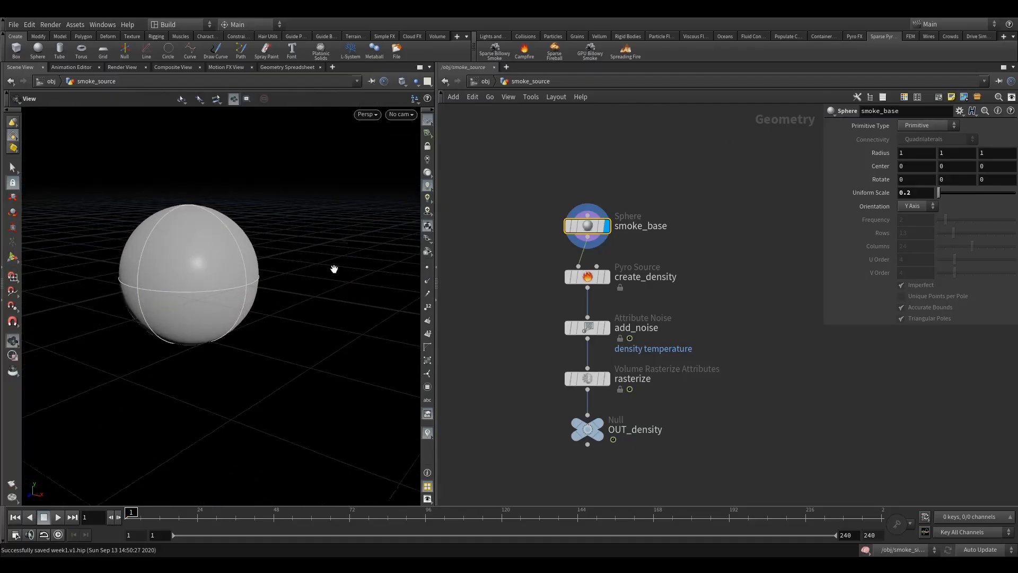
drag(206, 273, 193, 302)
right_drag(193, 302, 216, 280)
middle_drag(216, 280, 237, 324)
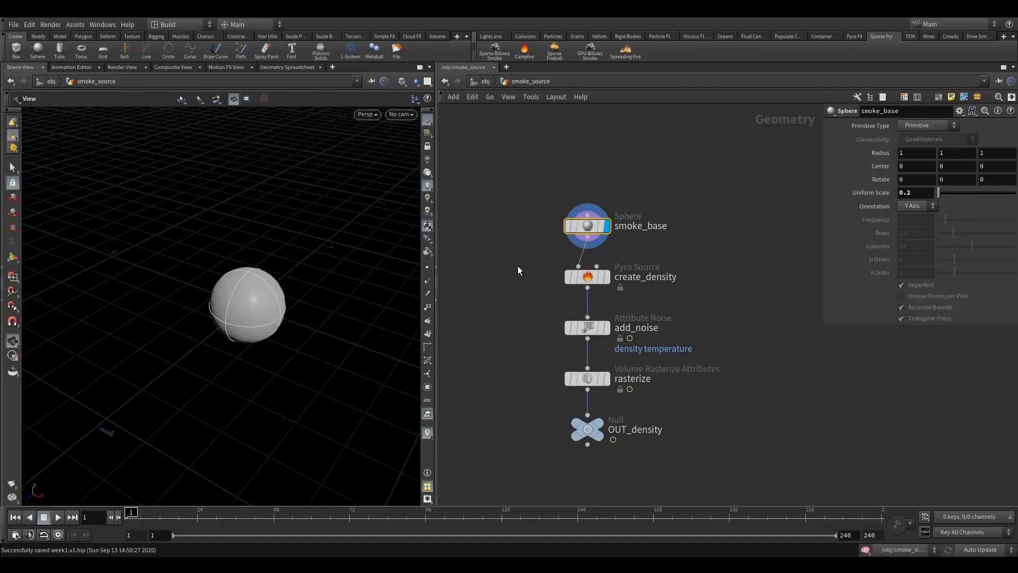
Display the create_density Pyro Source node and examine its scattered points in the viewport.
click(583, 276)
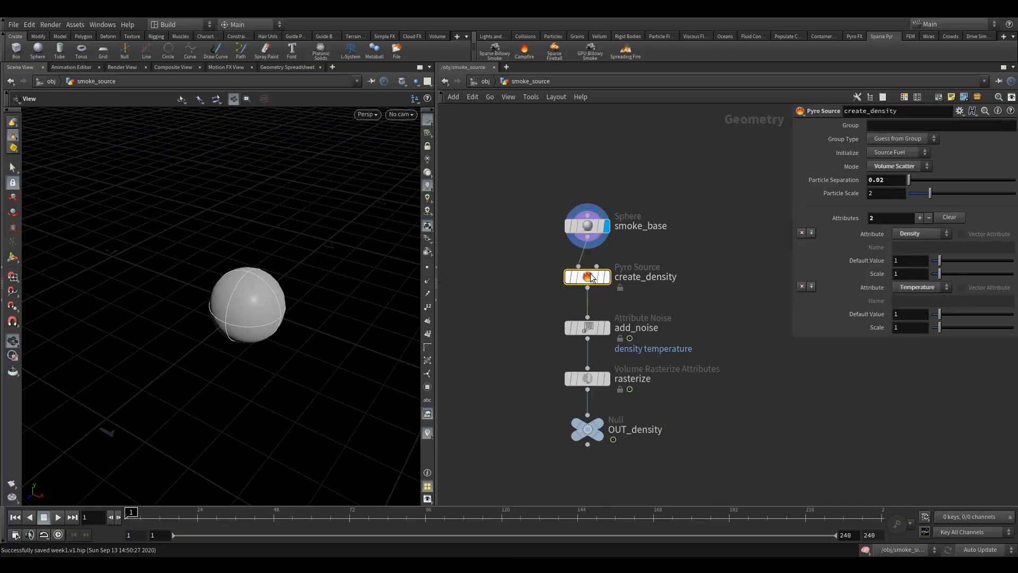
click(612, 254)
drag(159, 318, 284, 304)
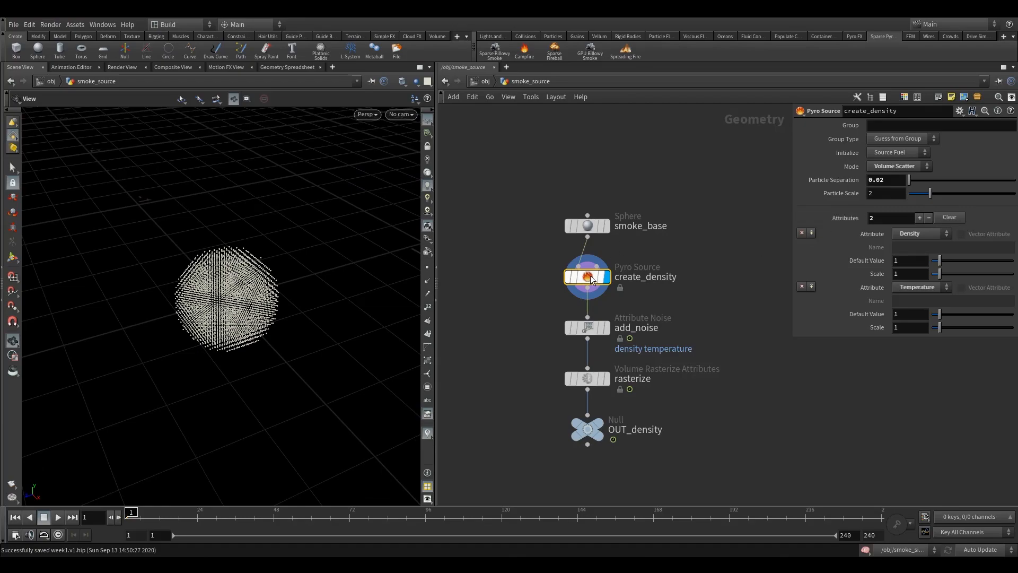
drag(257, 292, 543, 267)
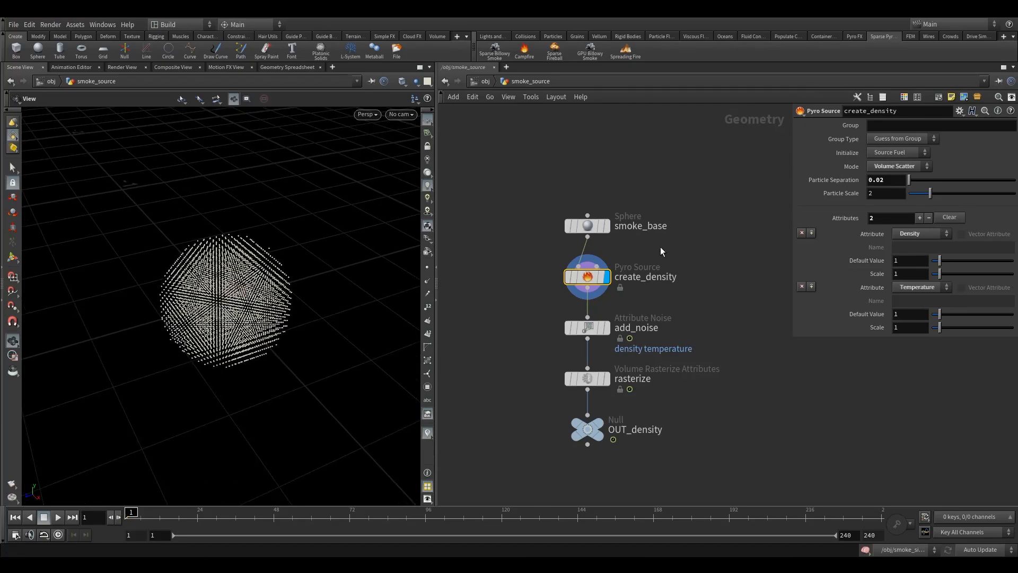
Try the Surface Scatter and Keep Input modes on create_density, and return the mode to Volume Scatter.
click(895, 167)
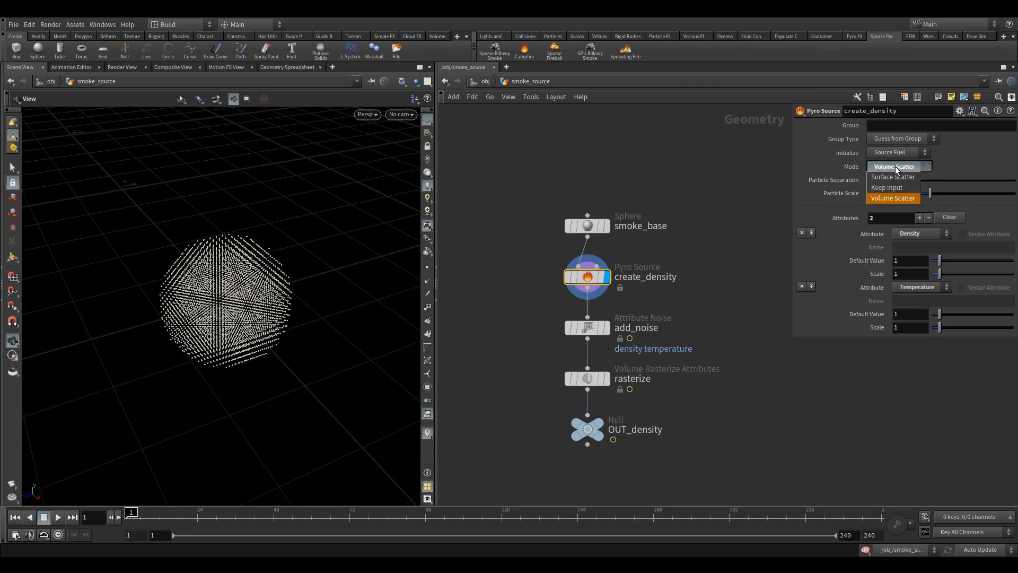
click(894, 178)
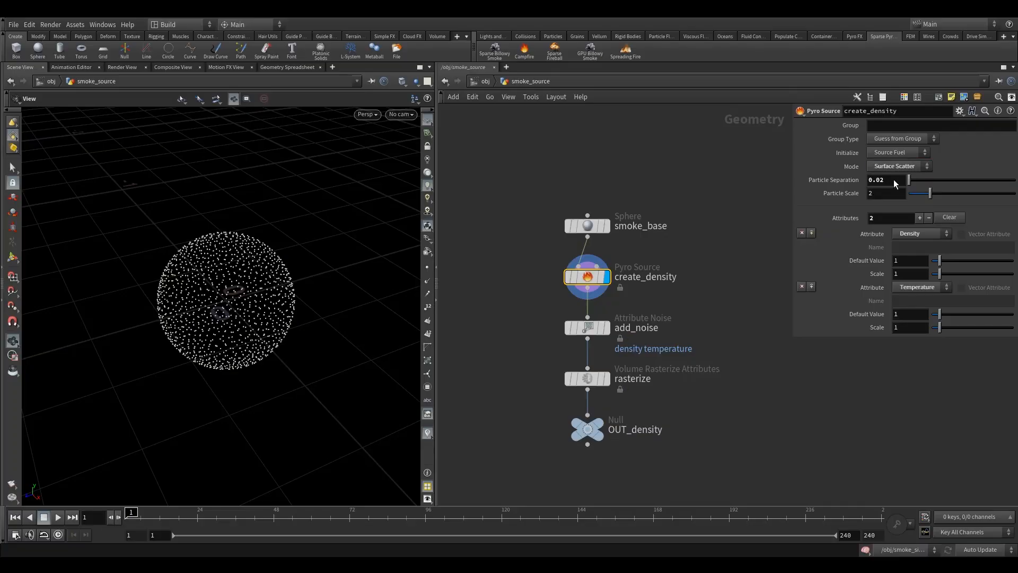
click(898, 167)
click(896, 189)
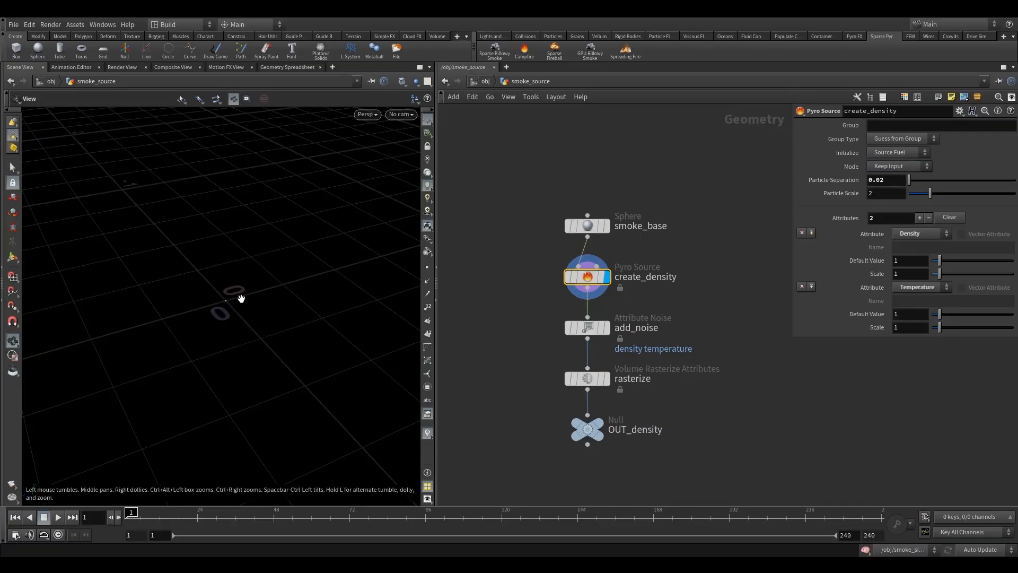
mouse_move(539, 206)
mouse_down()
mouse_move(619, 256)
mouse_move(540, 217)
mouse_up()
click(890, 168)
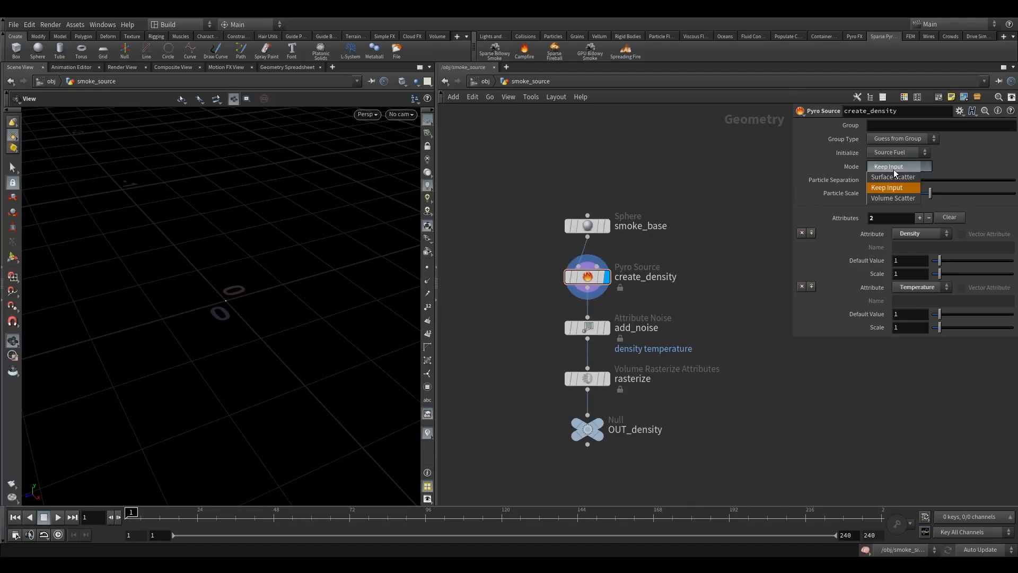
click(892, 198)
Inspect the density, pscale and temperature attributes of create_density's points in the Geometry Spreadsheet.
mouse_move(592, 280)
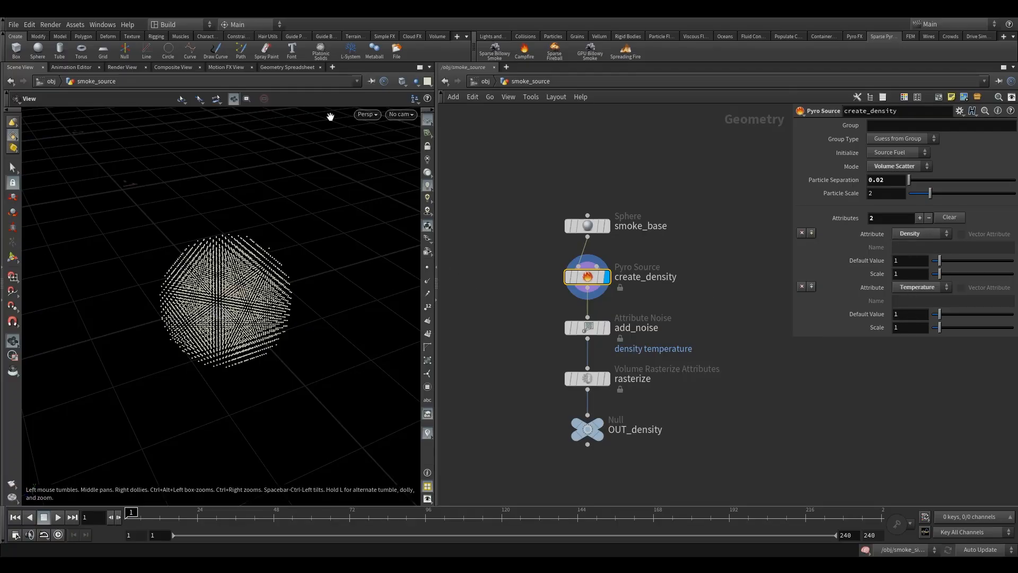
click(289, 67)
click(208, 110)
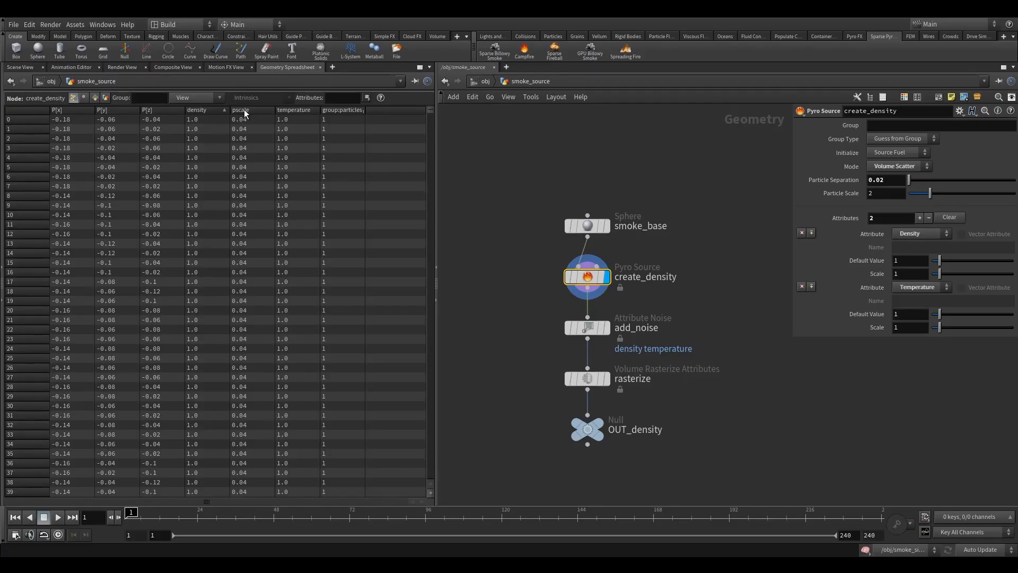
click(298, 110)
click(30, 68)
Display the add_noise Attribute Noise node and examine its points in the viewport.
middle_drag(532, 303, 501, 241)
drag(502, 203, 592, 272)
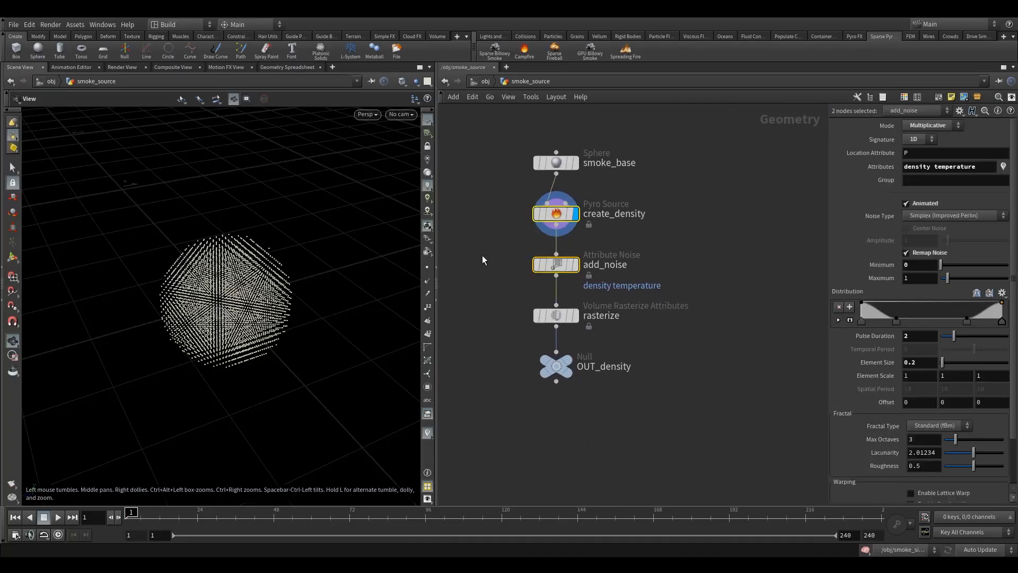
click(556, 265)
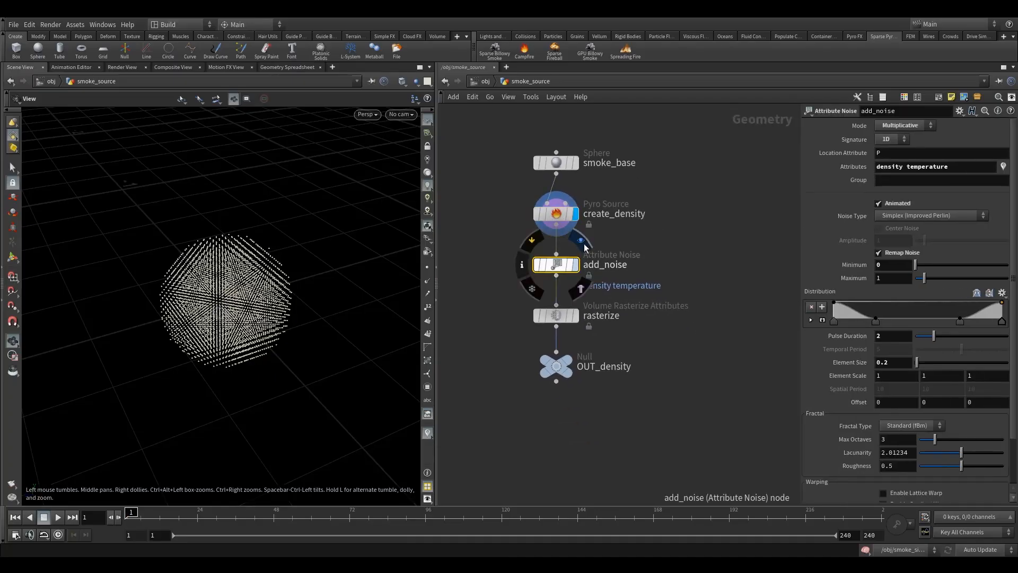
click(575, 264)
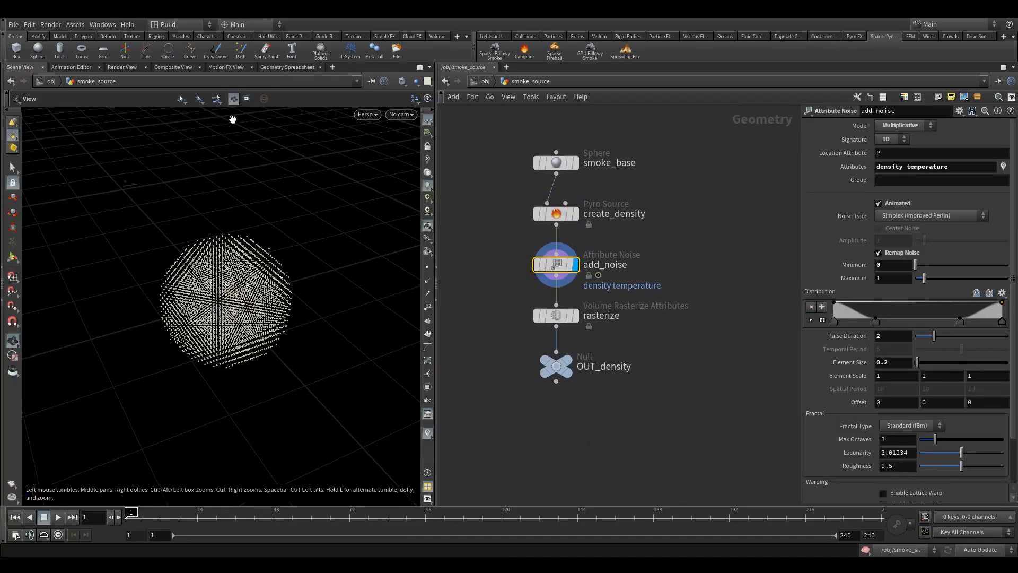
drag(236, 279, 239, 276)
Examine the add_noise points in the Geometry Spreadsheet, sorting them by density and by temperature.
click(289, 67)
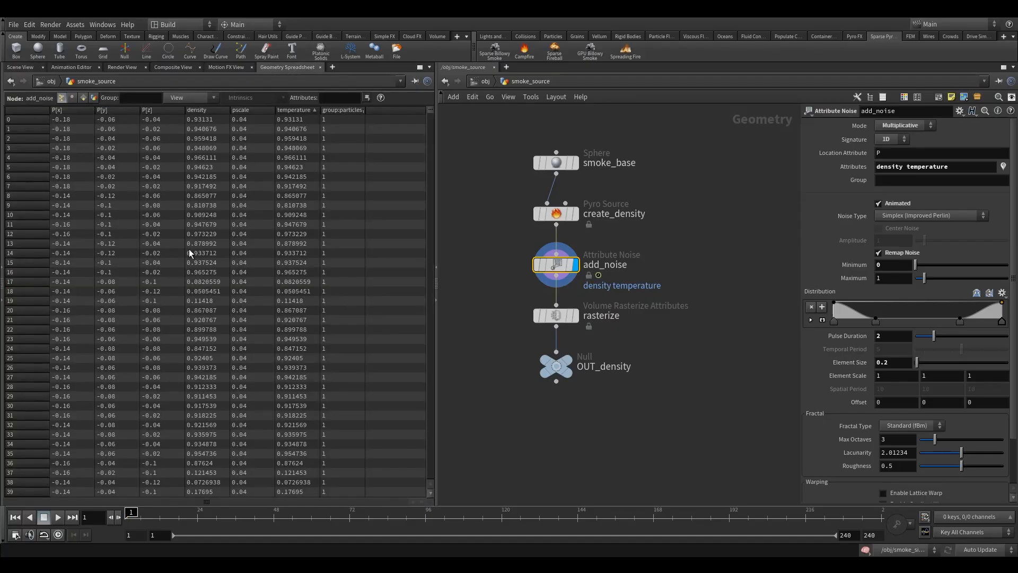
click(204, 110)
click(203, 110)
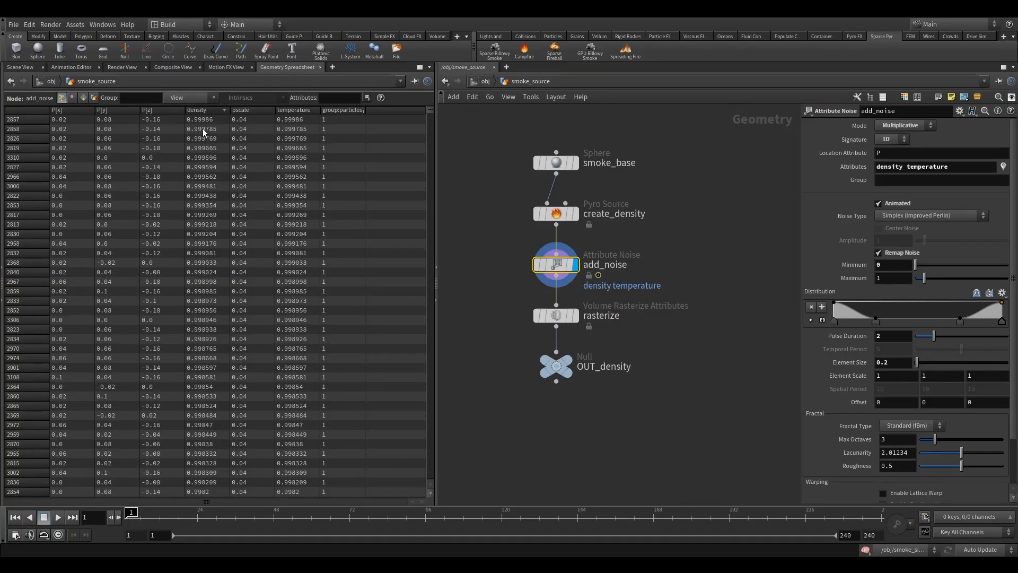
click(291, 111)
scroll(953, 356, down, 2)
scroll(953, 355, up, 2)
click(20, 67)
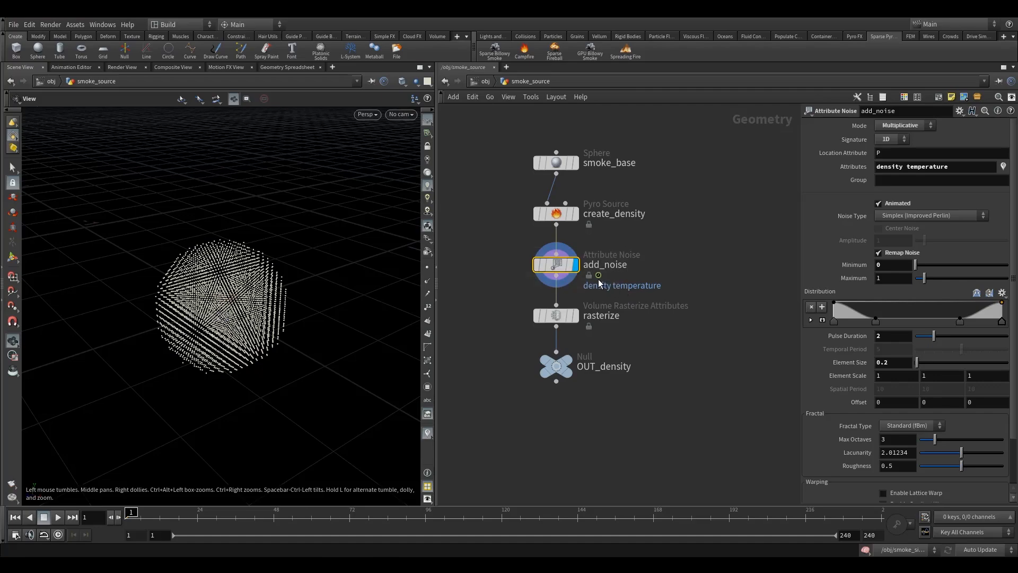
Display the rasterize node and examine its smoke volume in the viewport and its node information.
drag(498, 288, 597, 343)
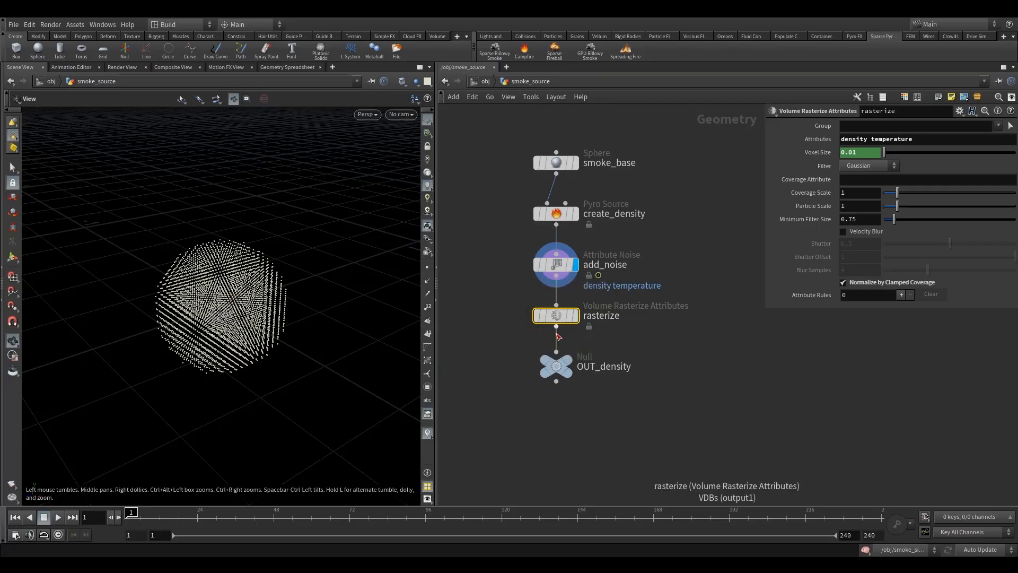
click(576, 316)
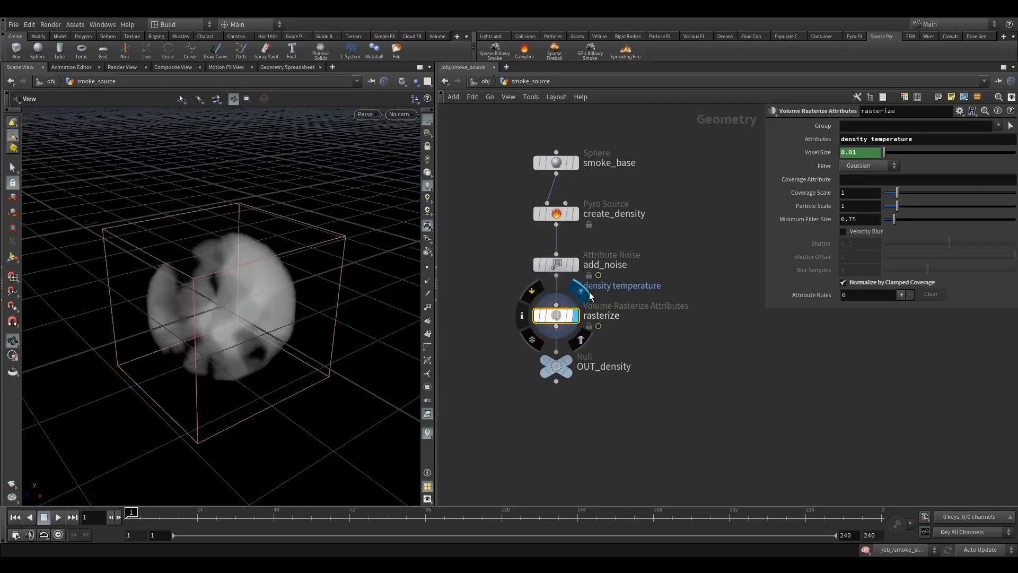
drag(324, 297, 298, 294)
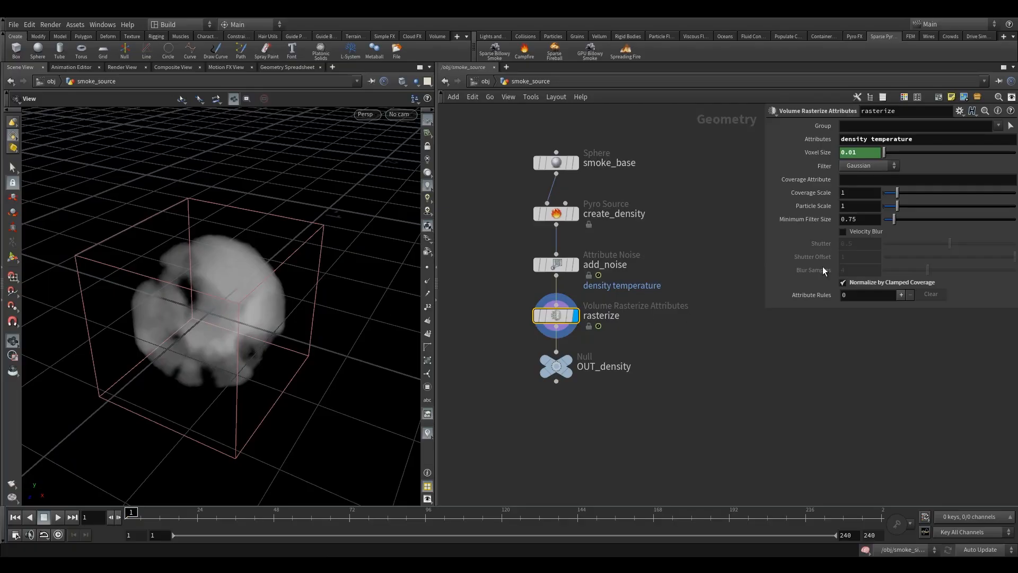
drag(234, 312, 183, 335)
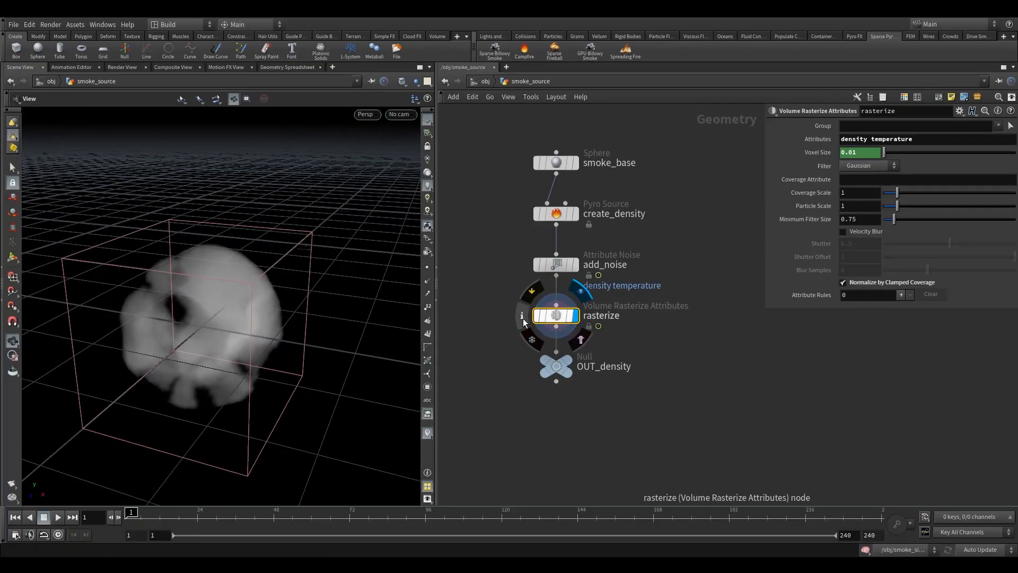
click(523, 318)
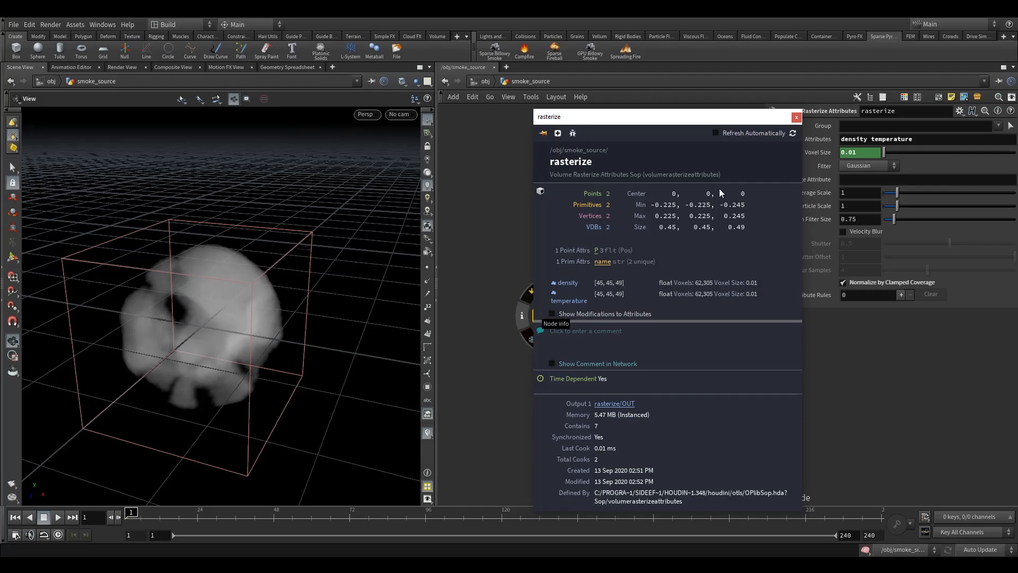
click(796, 117)
Move the OUT_density null farther below the rasterize node.
drag(271, 327, 249, 318)
drag(604, 340, 595, 355)
click(584, 280)
middle_drag(536, 259, 520, 287)
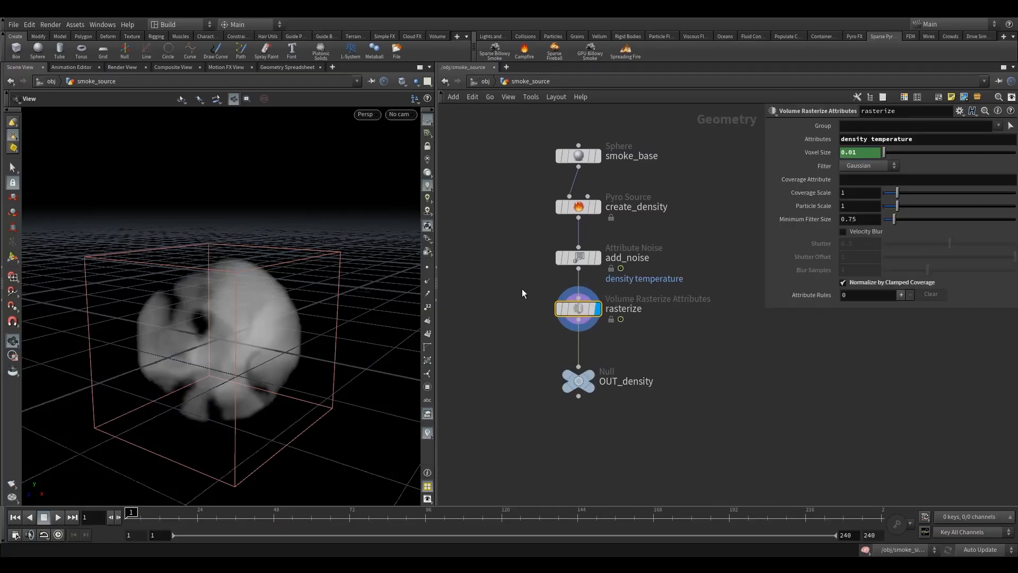
Try adding v, and burn in its place, to add_noise's attributes, and restore the list to density temperature.
scroll(527, 292, up, 2)
drag(533, 222, 622, 272)
middle_drag(543, 307, 501, 297)
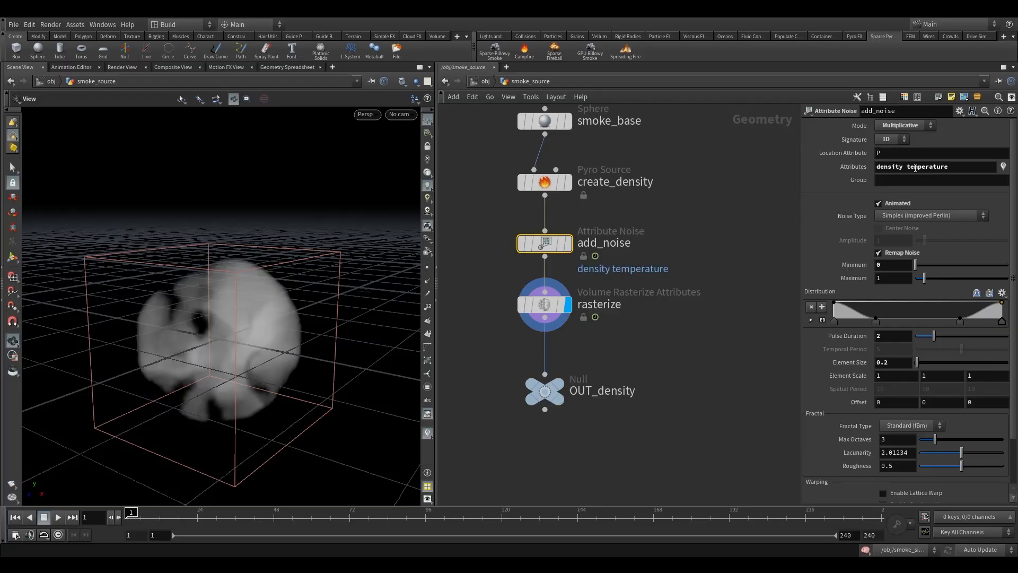
click(890, 168)
text(v)
key(Return)
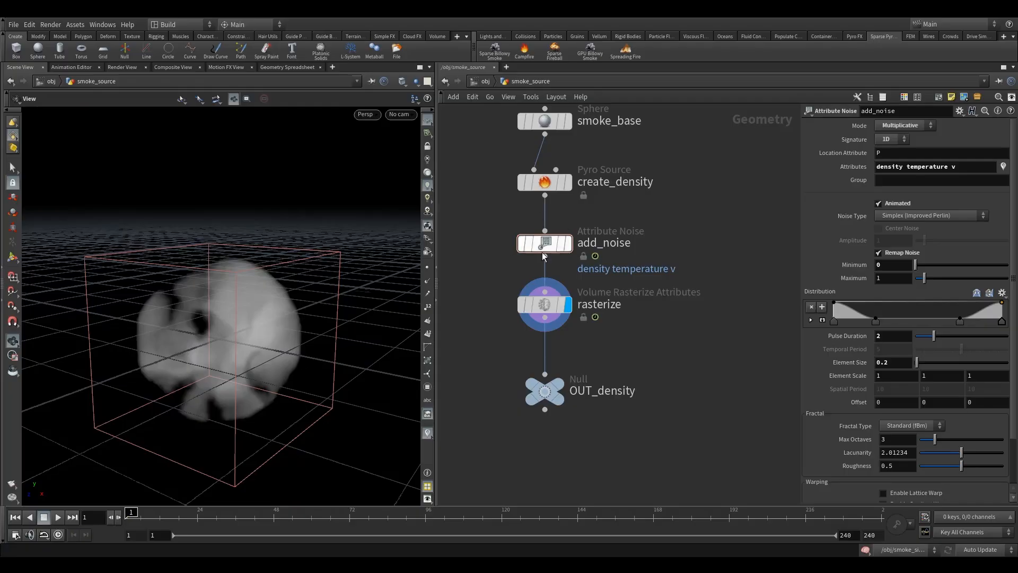
double_click(953, 169)
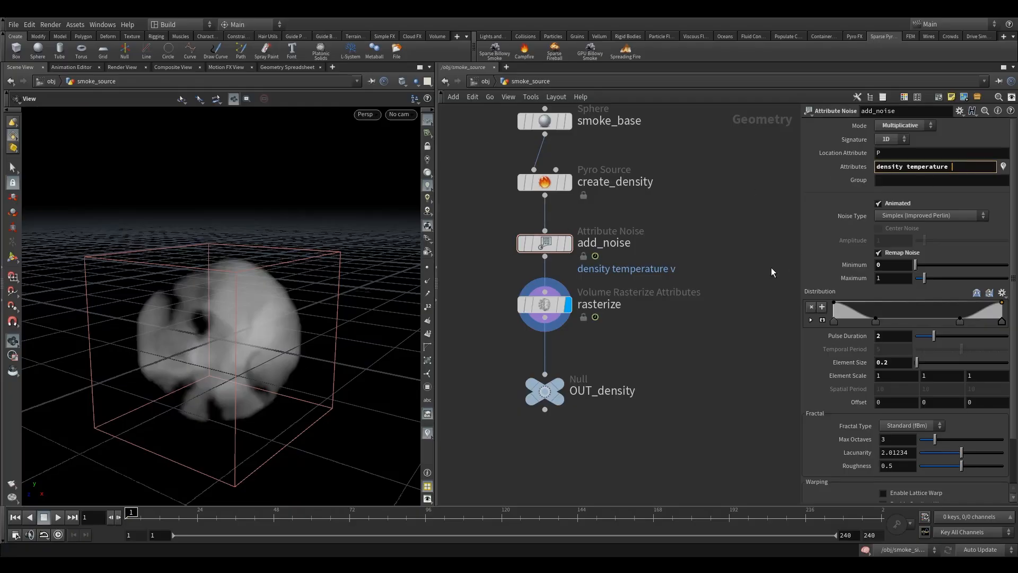
text(burn)
key(Return)
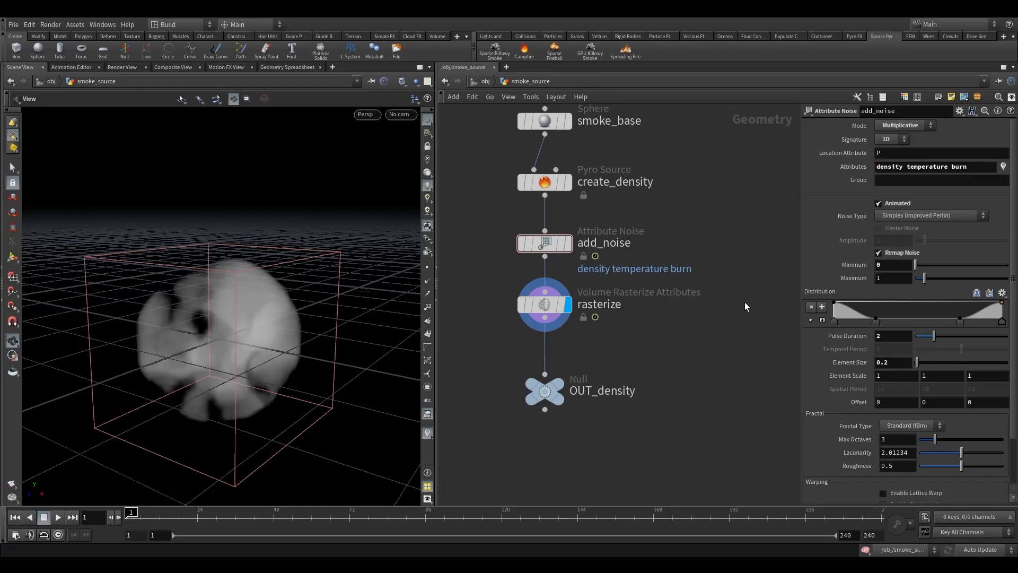
double_click(959, 167)
key(BackSpace)
Set the display flag on the OUT_density null at the end of the smoke_source network.
click(545, 304)
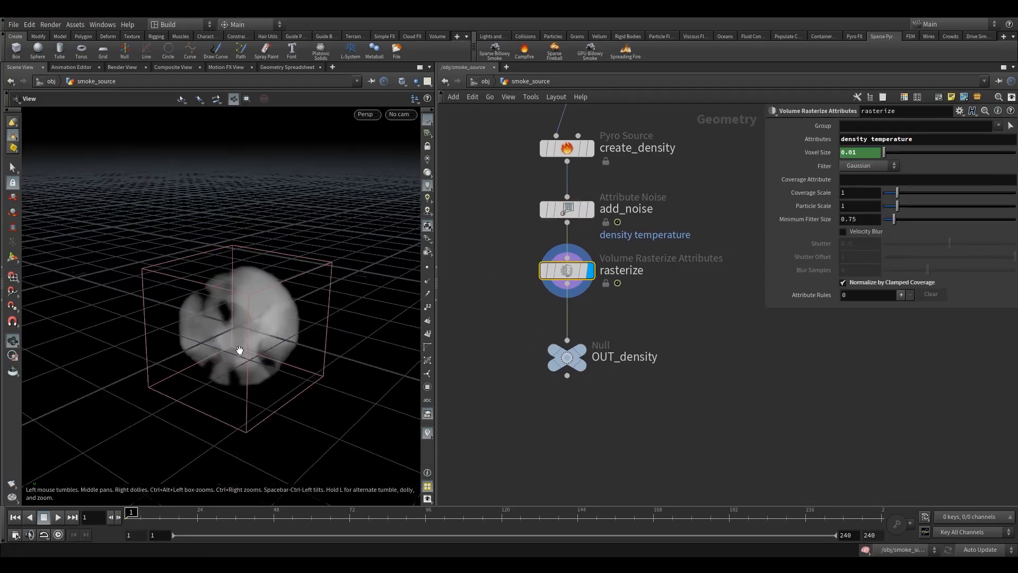
click(570, 358)
click(584, 357)
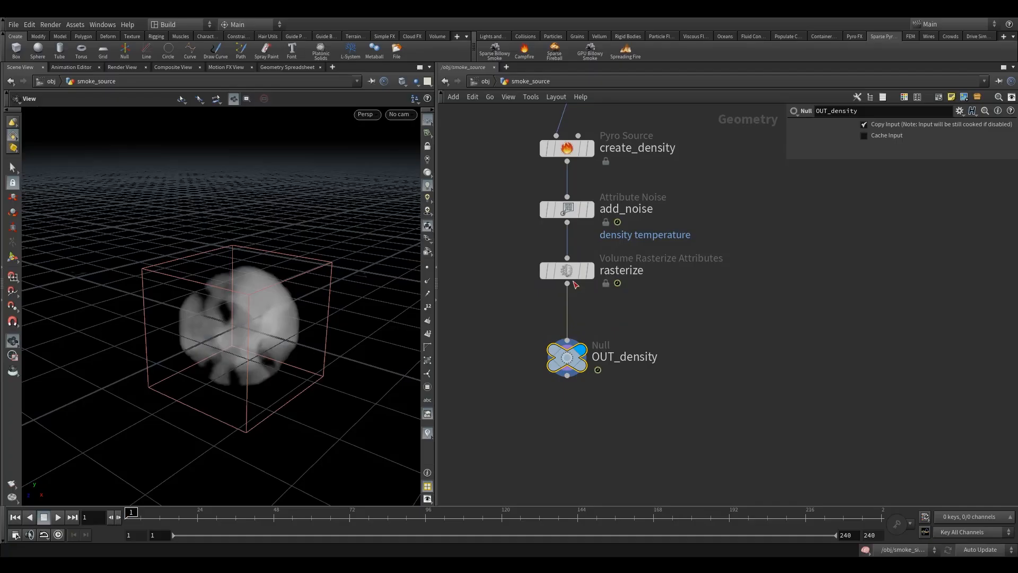
Return to the object level and open the smoke_simulation DOP network.
click(485, 82)
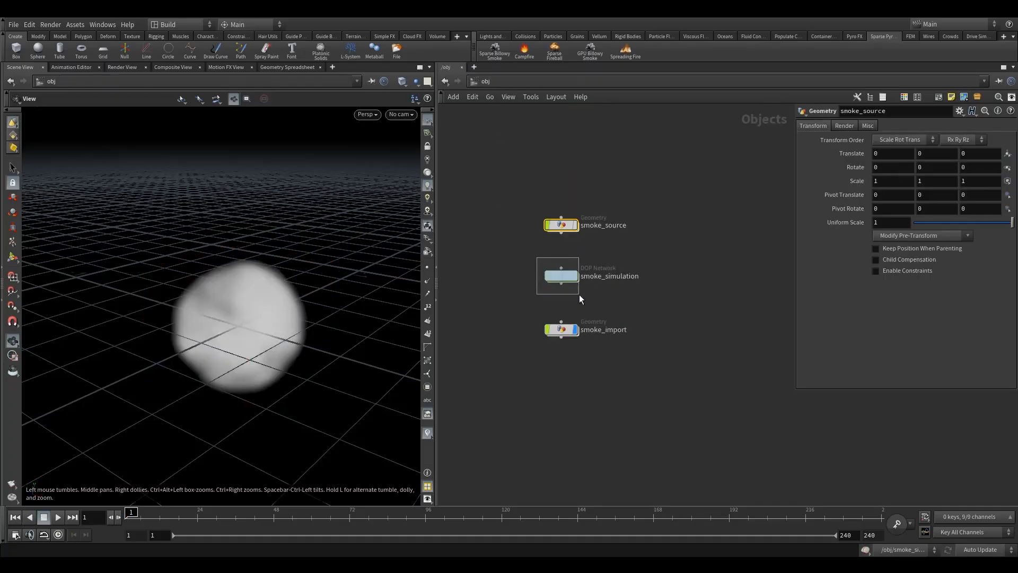
double_click(561, 225)
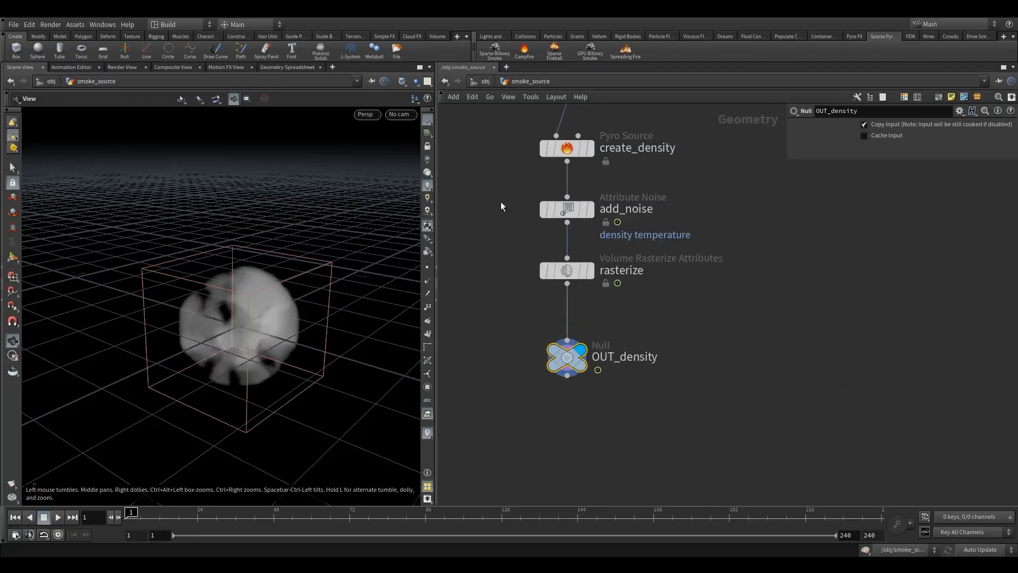
click(486, 81)
double_click(567, 280)
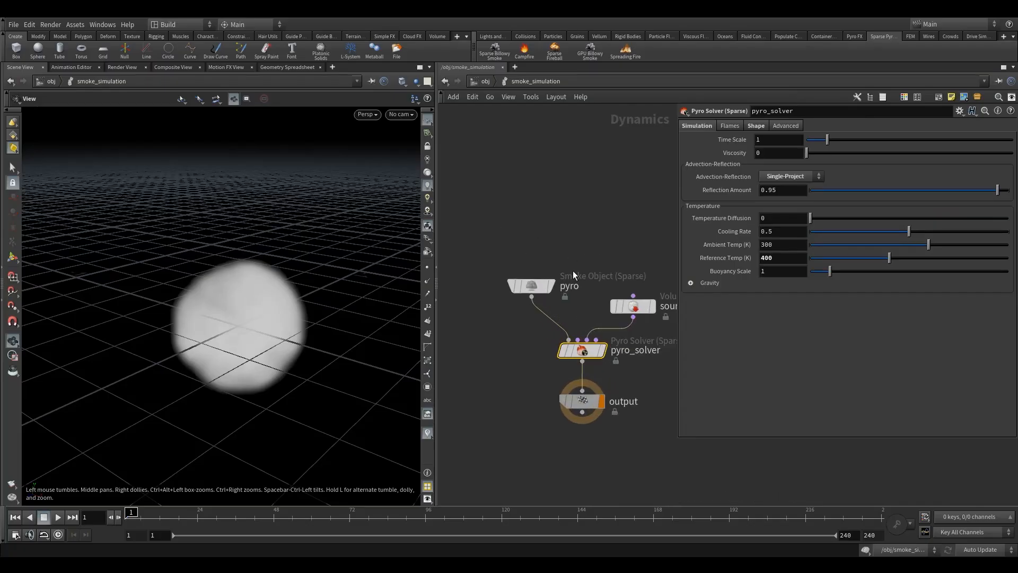
Move source_density away from pyro_solver to sit level with pyro, and view the parameters of source_density and pyro_solver.
middle_drag(595, 265, 537, 278)
scroll(536, 279, down, 3)
click(569, 311)
drag(567, 308, 611, 294)
middle_drag(615, 325, 601, 294)
scroll(601, 294, down, 2)
scroll(601, 294, down, 1)
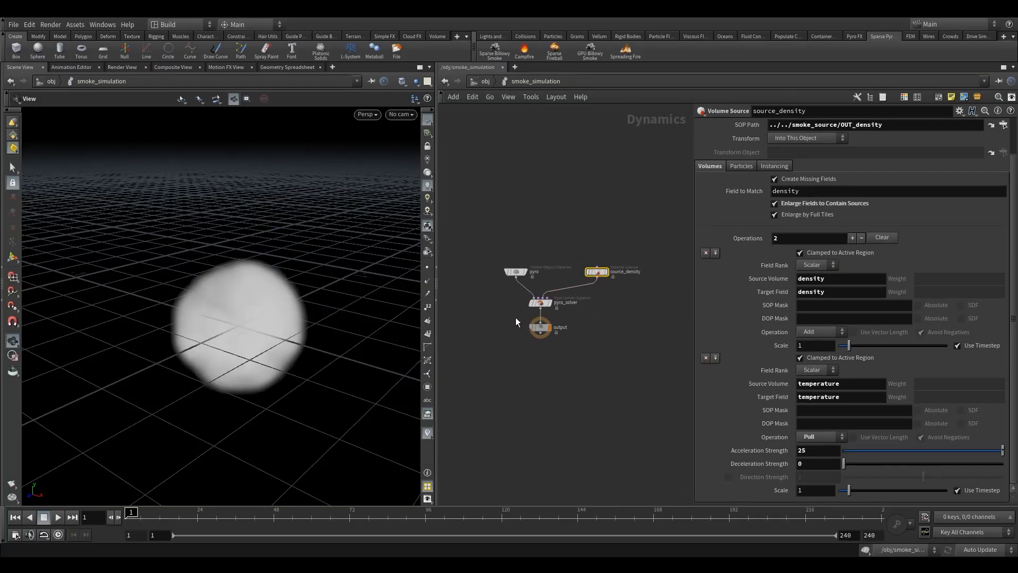
scroll(518, 319, up, 4)
drag(587, 298, 615, 315)
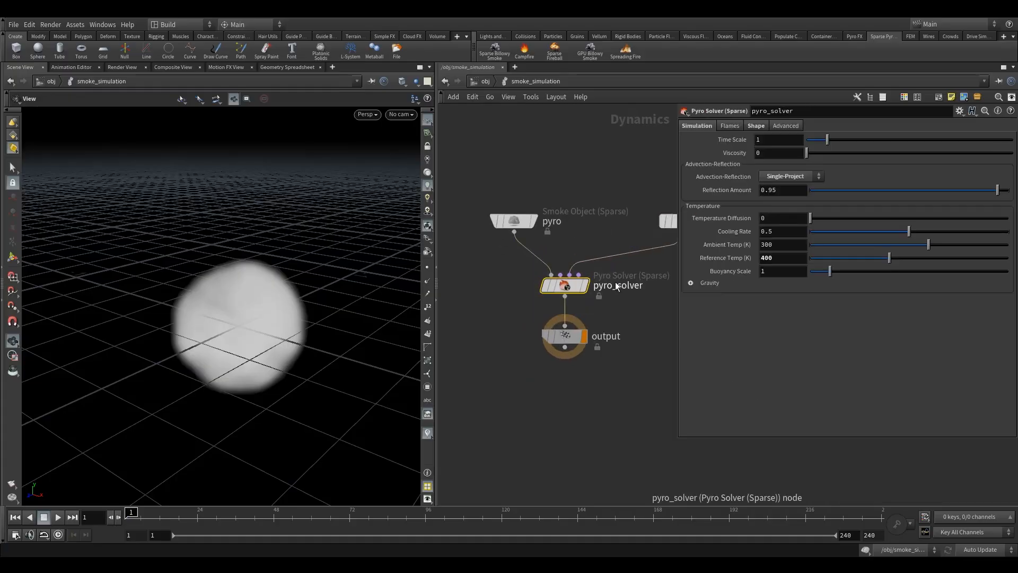
Widen the network pane and add a non-sparse Pyro Solver node beside pyro_solver.
scroll(509, 318, down, 3)
drag(436, 287, 327, 302)
scroll(524, 319, up, 3)
key(Tab)
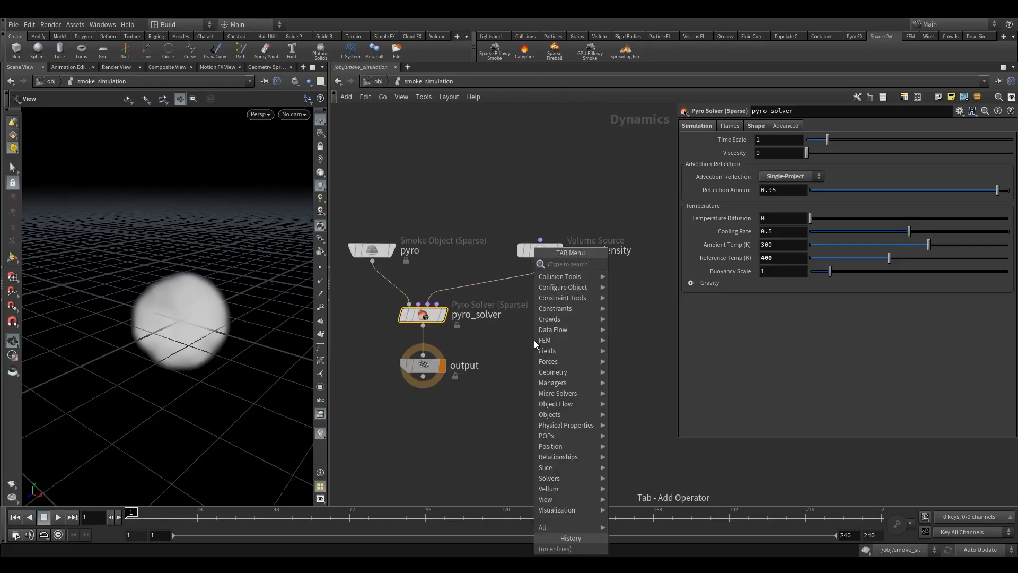
text(pyr)
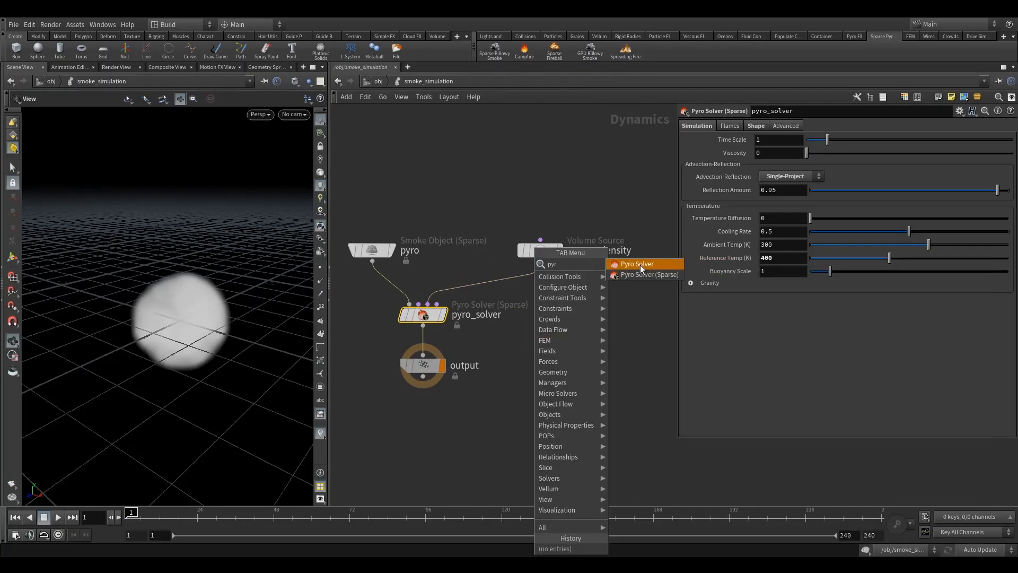
click(640, 265)
click(568, 317)
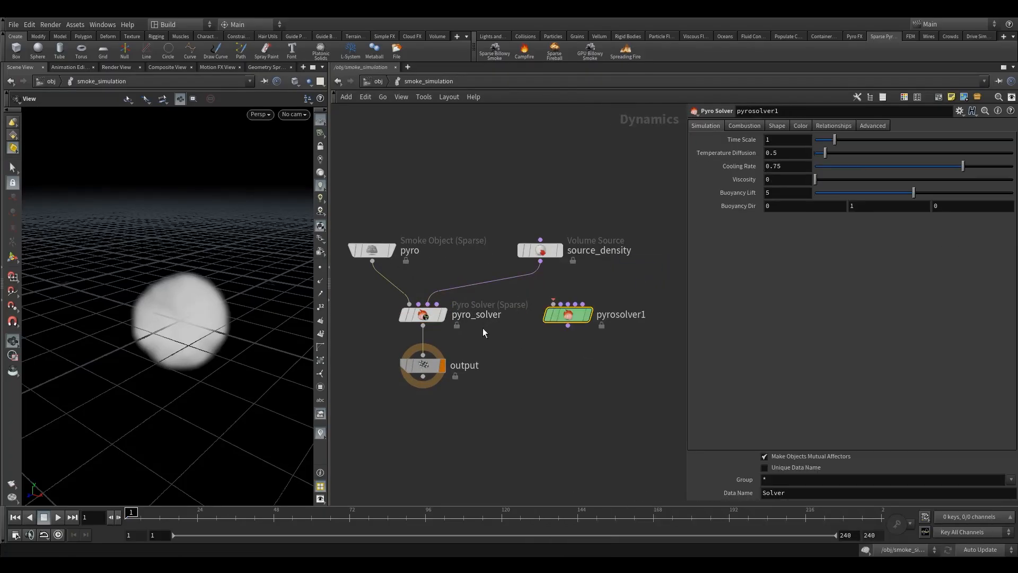
Compare the sparse pyro_solver with the non-sparse Pyro Solver, and check the pyro Smoke Object's parameters.
click(431, 314)
scroll(453, 310, up, 3)
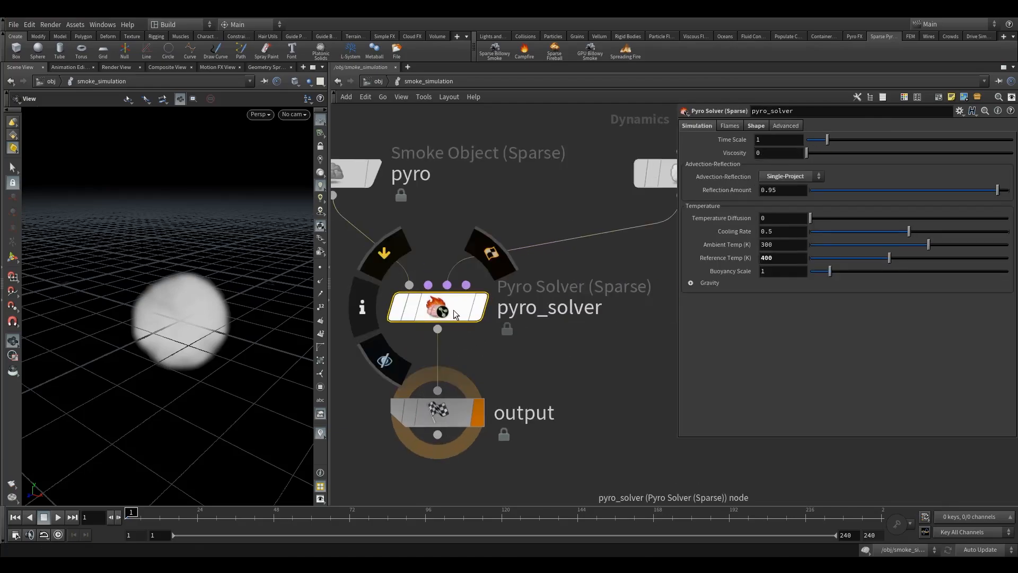
scroll(494, 320, down, 2)
middle_drag(600, 331, 548, 313)
drag(653, 344, 583, 288)
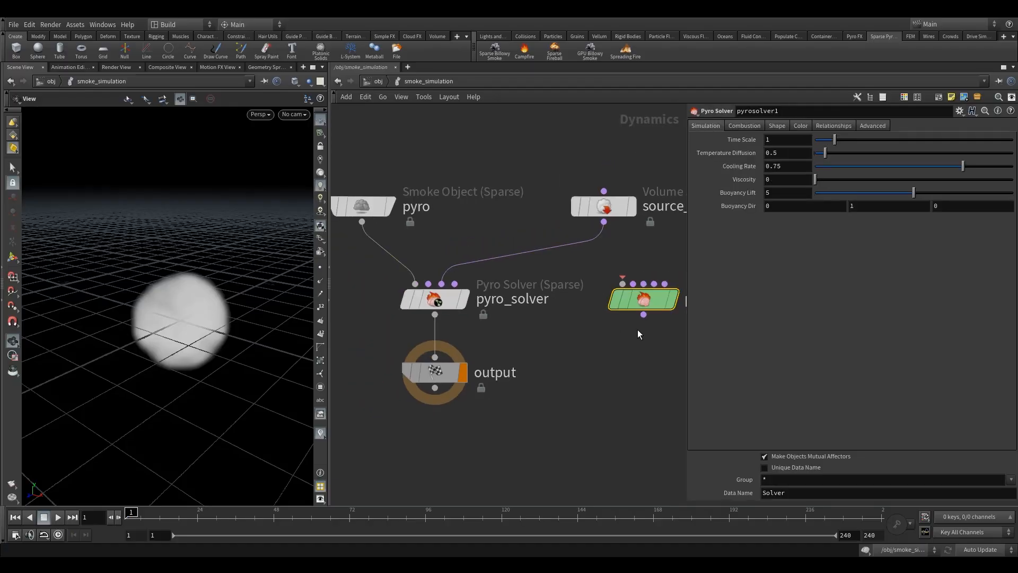
middle_drag(476, 236, 501, 256)
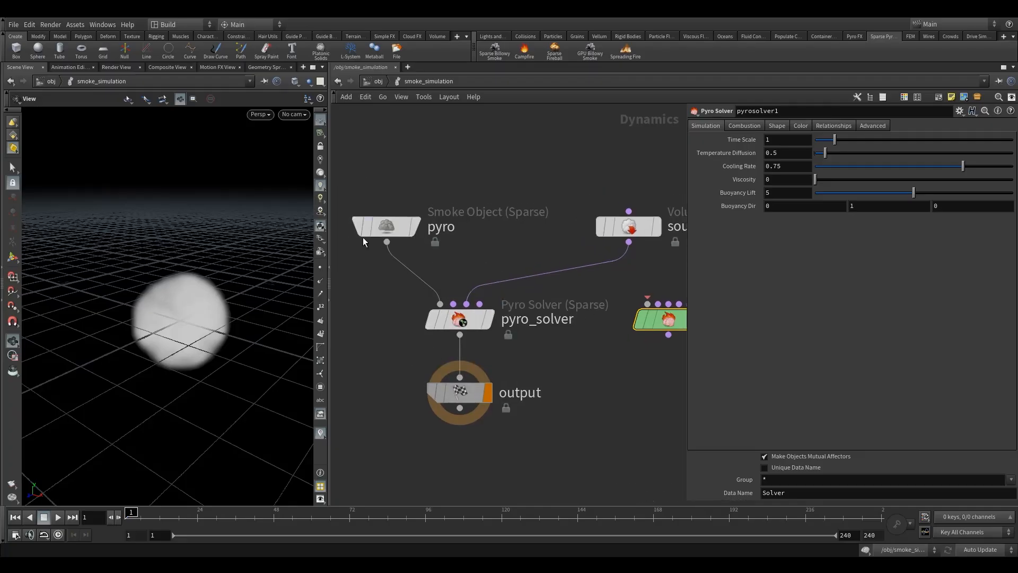
click(381, 223)
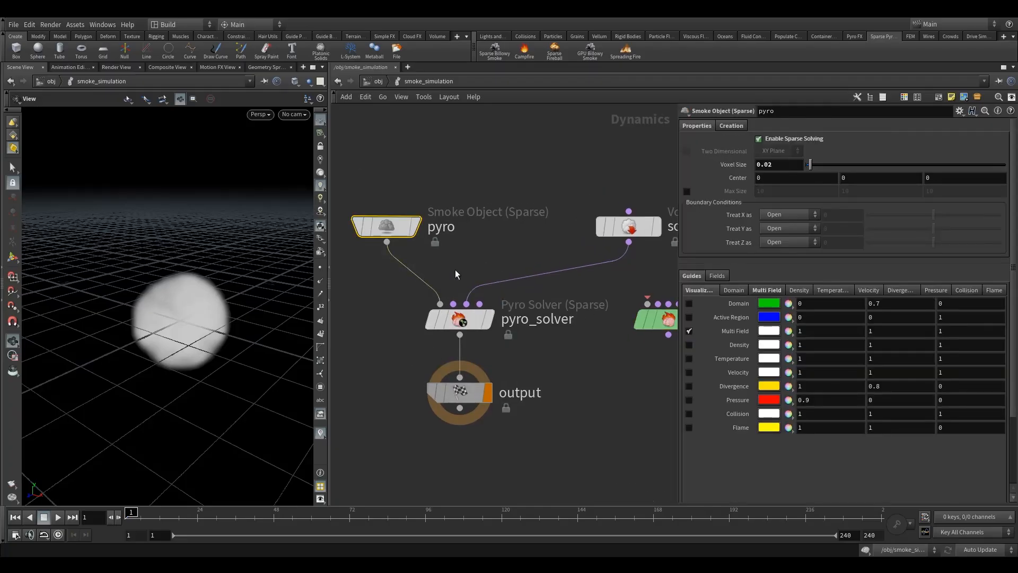
click(448, 318)
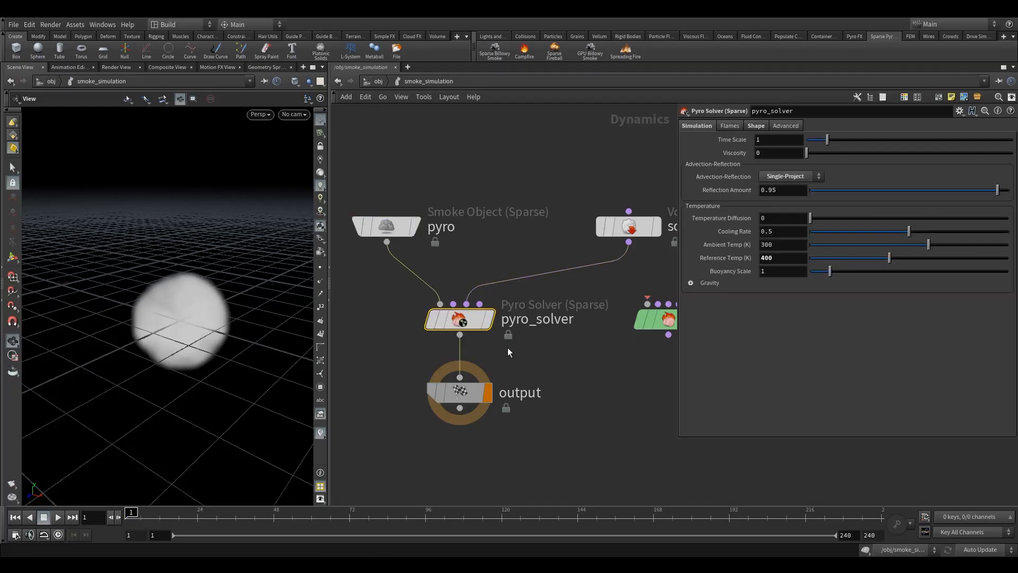
key(h)
Delete the non-sparse Pyro Solver node from the smoke_simulation network.
click(586, 322)
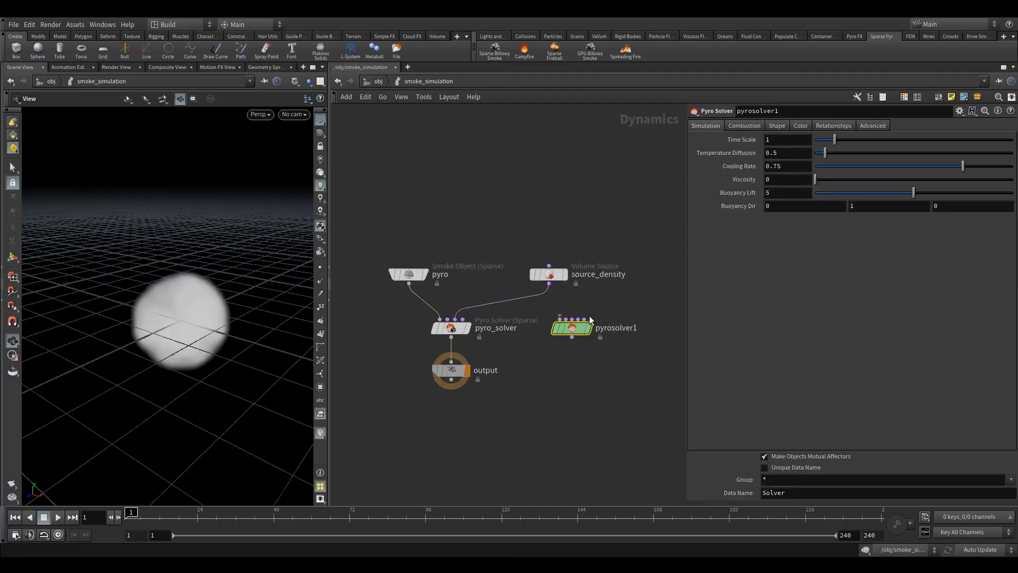
key(Delete)
middle_drag(562, 317, 593, 320)
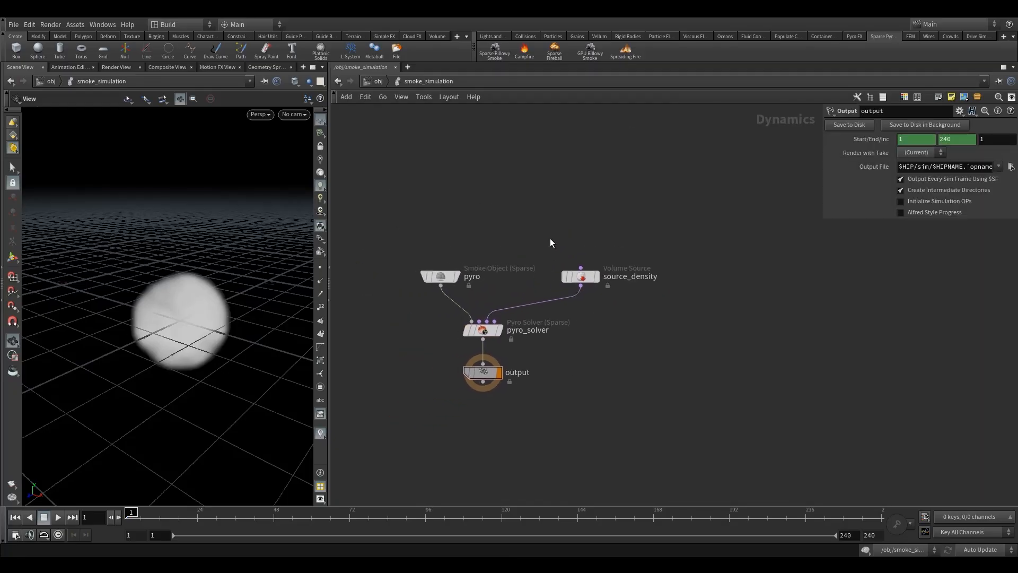
Examine source_density's SOP Path and its reference to the OUT_density null in smoke_source.
click(575, 276)
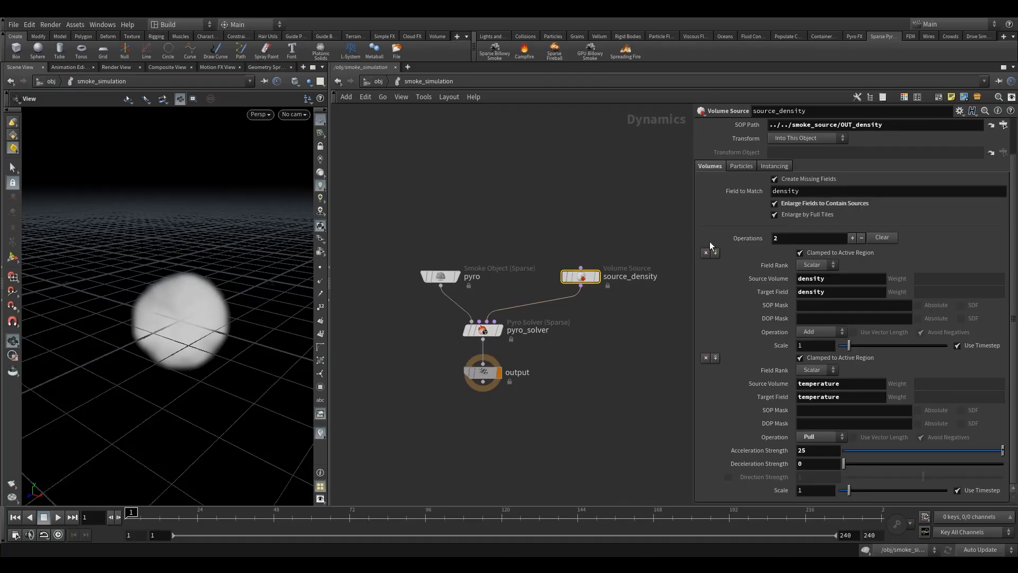
click(841, 277)
scroll(794, 182, up, 2)
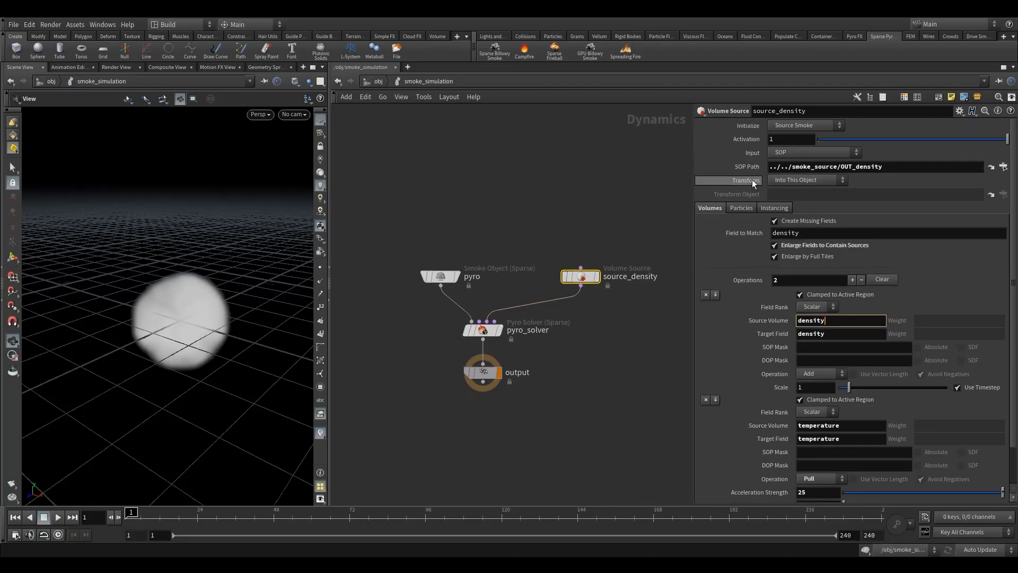
click(910, 167)
drag(910, 166, 841, 170)
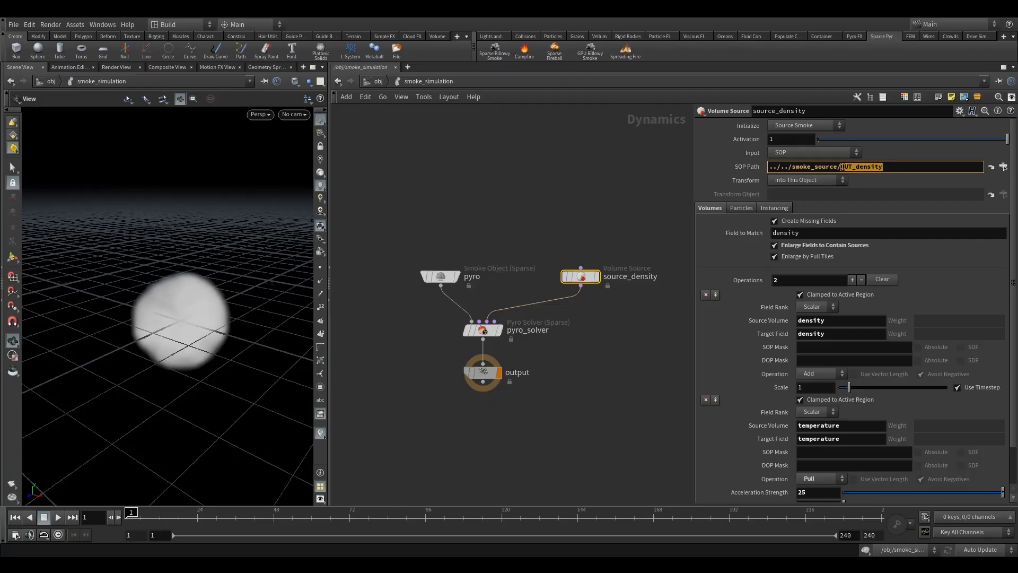
drag(796, 166, 903, 167)
click(903, 168)
drag(795, 167, 894, 168)
click(894, 168)
Examine the Source Volume and Target Field entries for density and temperature on source_density.
click(832, 321)
scroll(838, 319, down, 2)
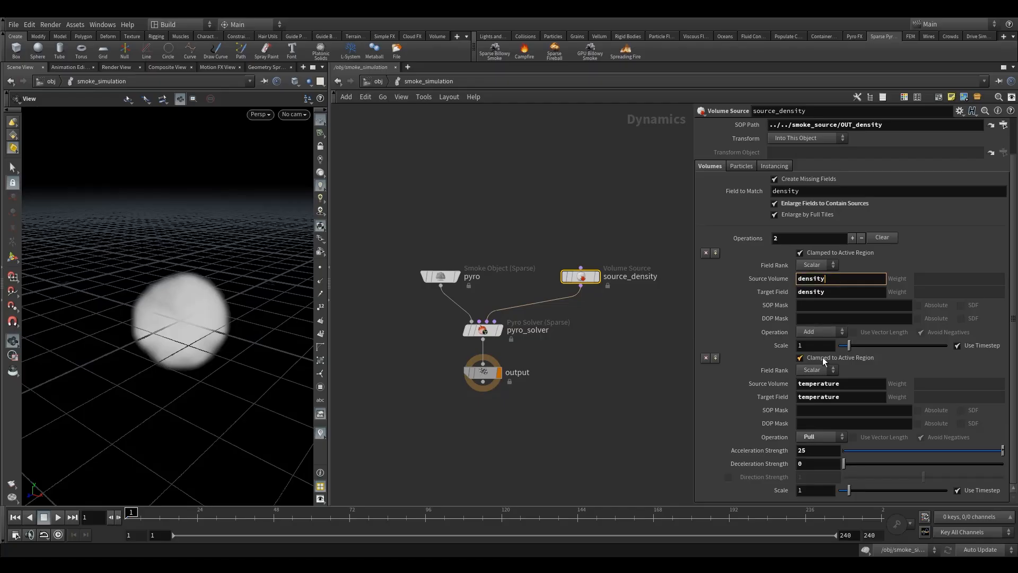
click(849, 382)
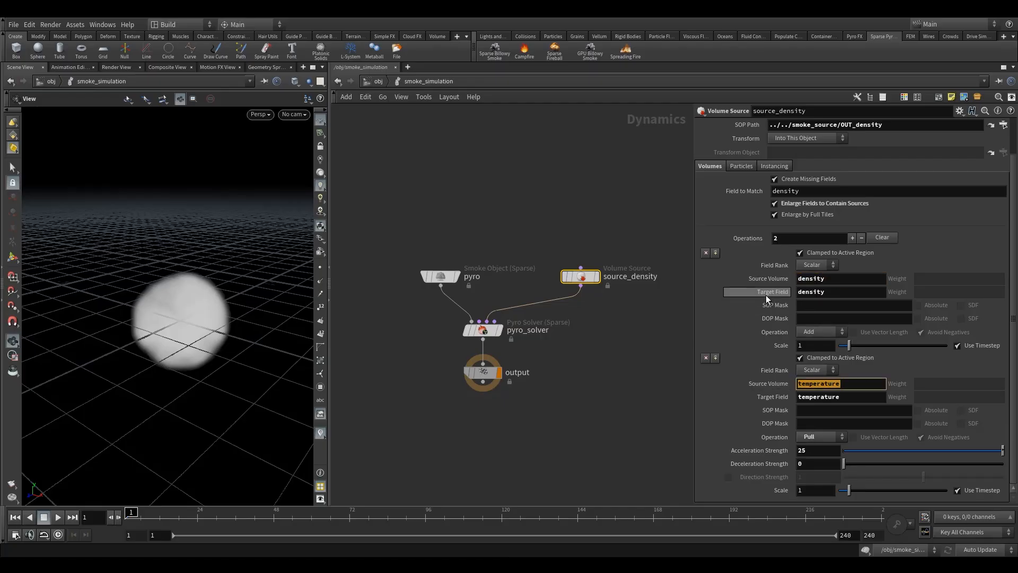
double_click(518, 372)
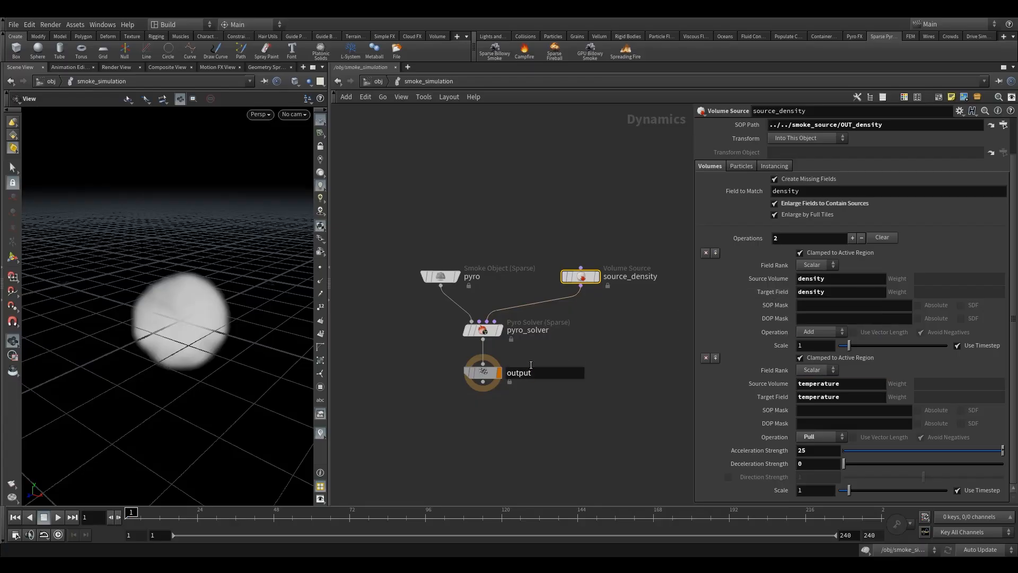
click(834, 290)
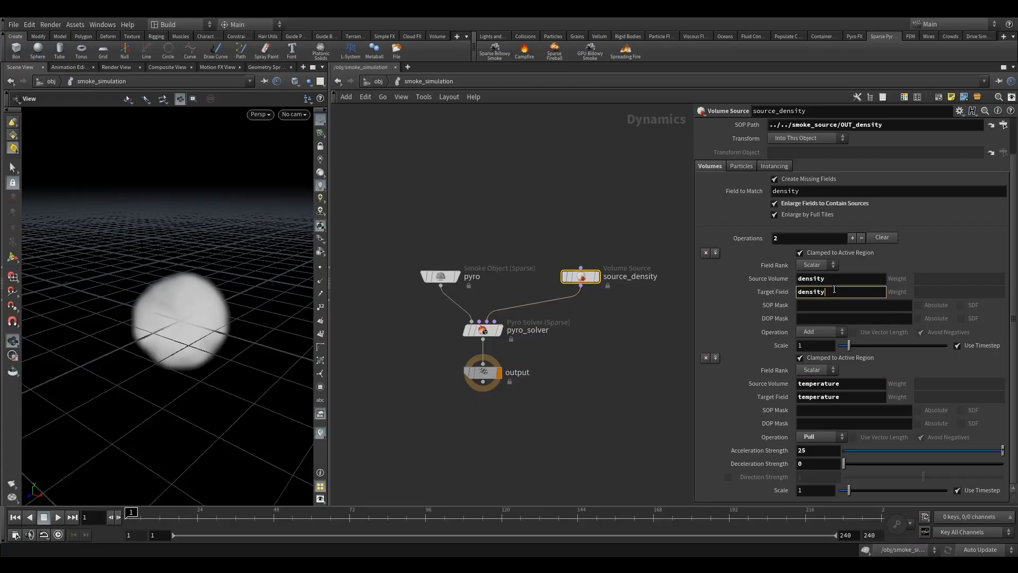
click(848, 400)
drag(830, 294, 796, 293)
drag(848, 397, 798, 399)
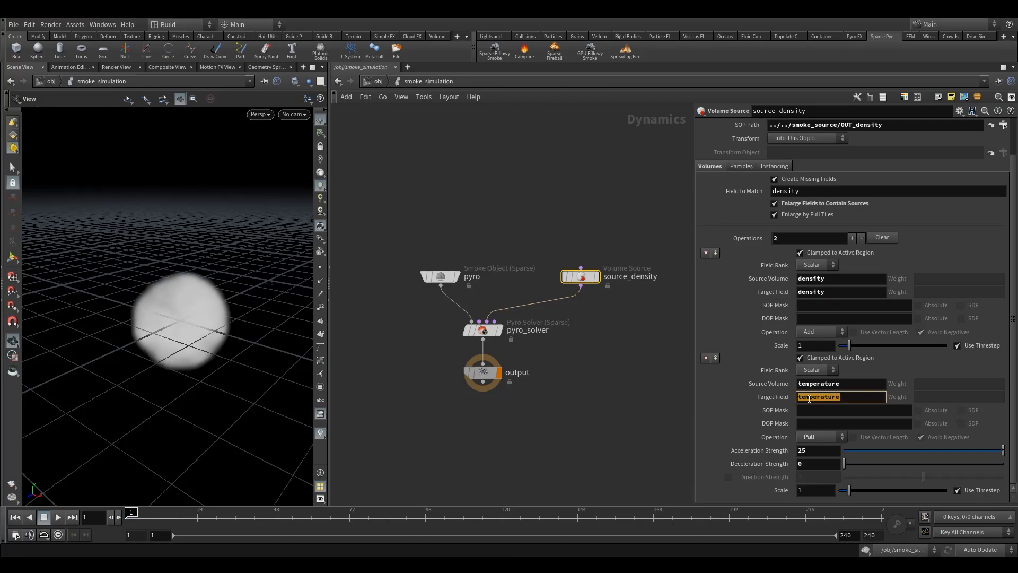
Compare each Source Volume name with its matching Target Field in source_density's two operations.
drag(838, 280, 814, 282)
click(839, 281)
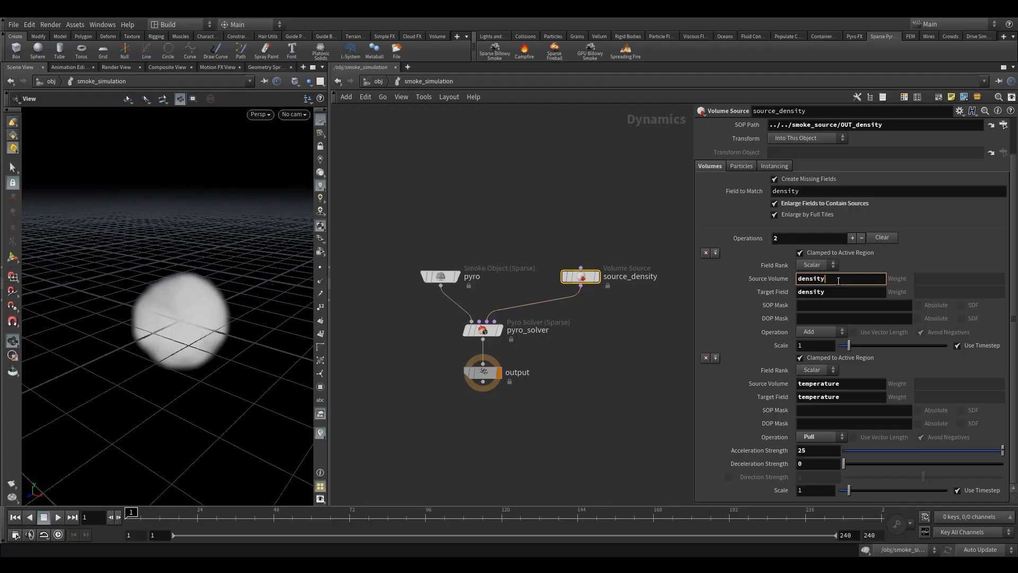
click(848, 386)
drag(835, 293, 784, 295)
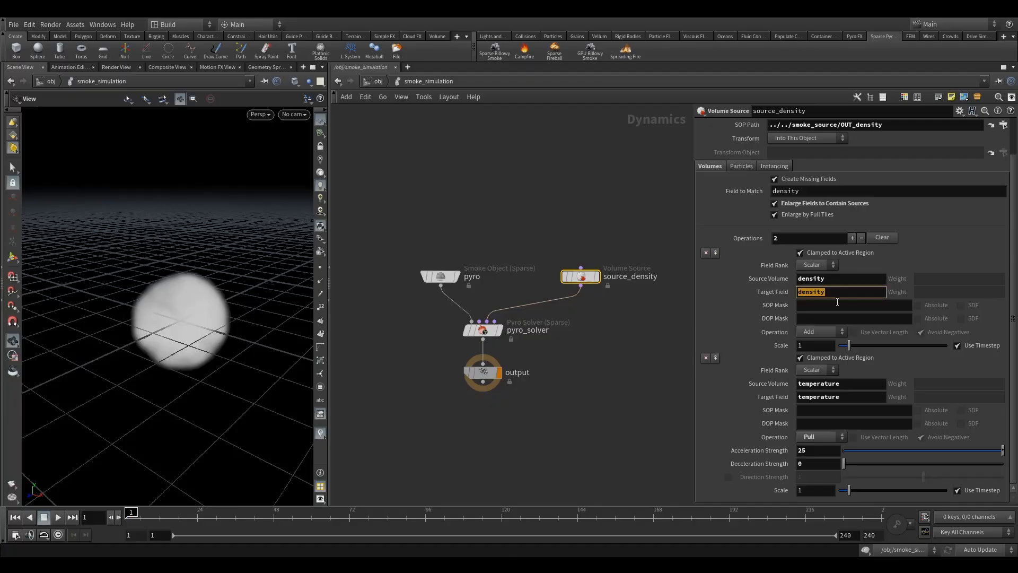
drag(852, 398, 795, 399)
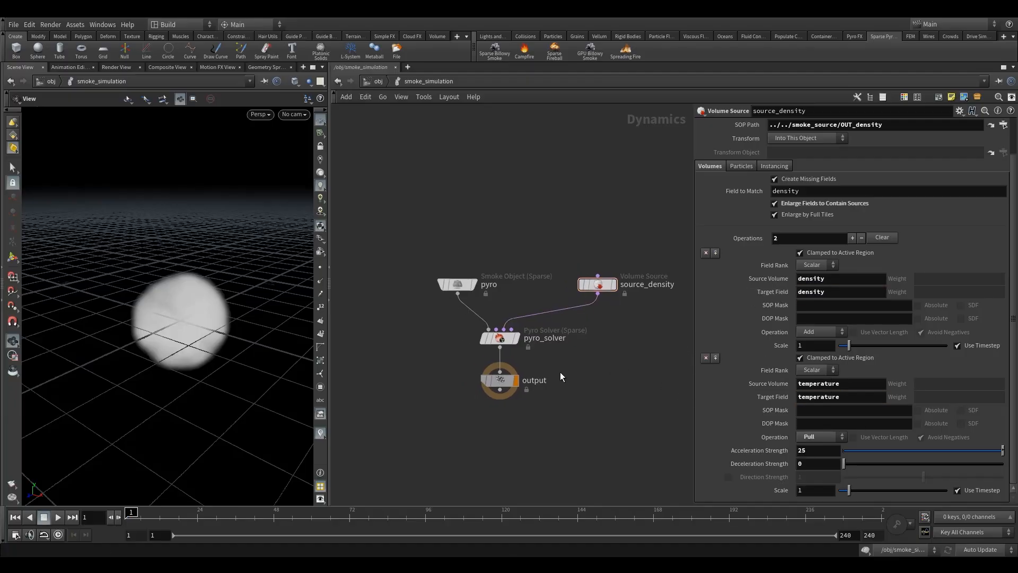
Select pyro_solver, play the smoke simulation to preview the rising smoke, and rewind to frame 1.
click(499, 337)
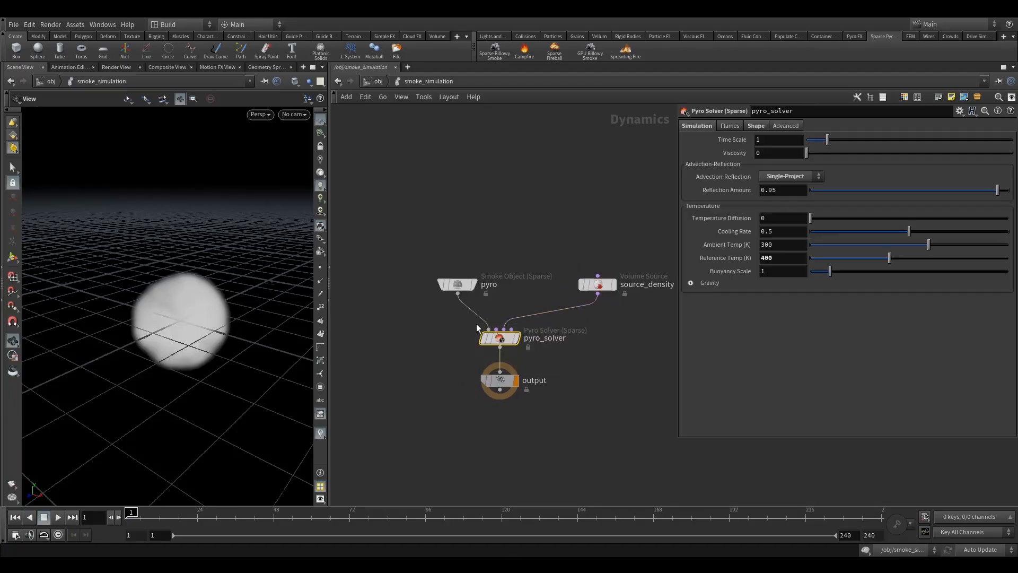
click(58, 517)
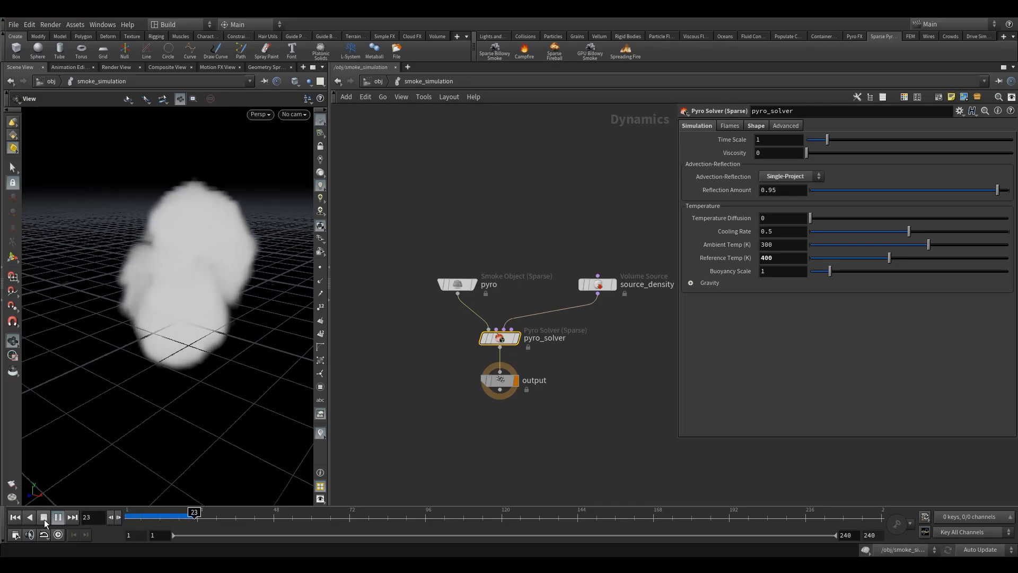
click(44, 517)
drag(182, 243, 192, 336)
drag(185, 514, 128, 513)
Set the Voxel Size of the pyro Smoke Object to 0.01.
drag(412, 241, 458, 291)
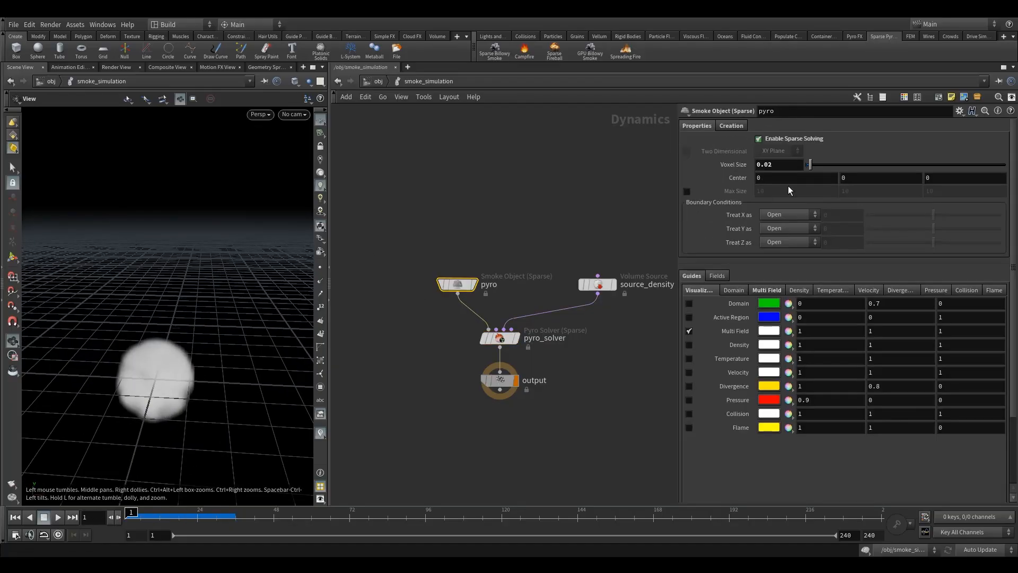
click(769, 164)
click(567, 152)
click(770, 164)
key(Return)
Play the simulation to about frame 41 and inspect the smoke's detail from several angles.
click(58, 517)
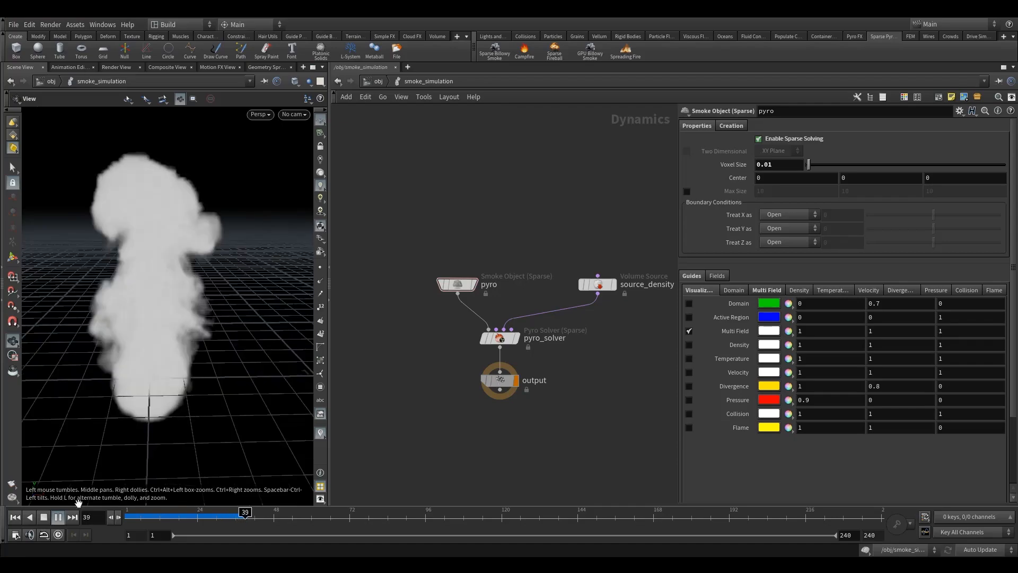
click(44, 518)
drag(105, 382, 162, 356)
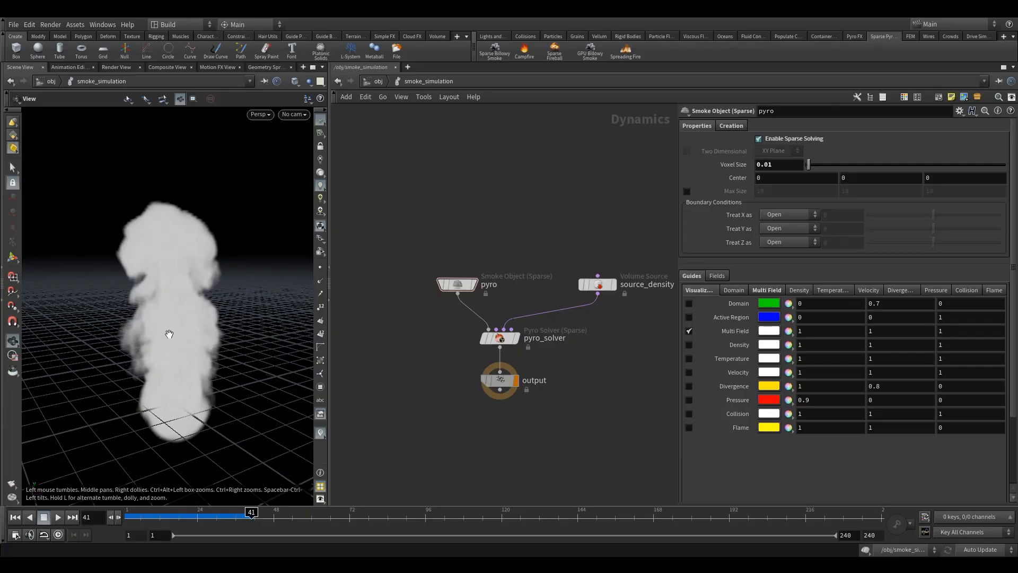
drag(170, 406, 173, 380)
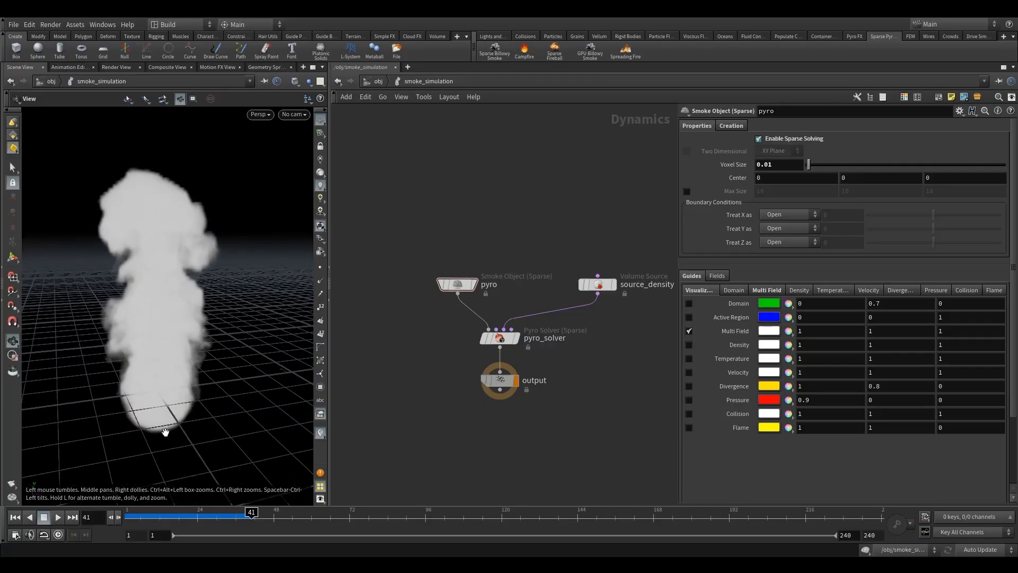
Show the Temperature guide of the pyro Smoke Object in place of its Multi Field guide.
drag(434, 253, 525, 350)
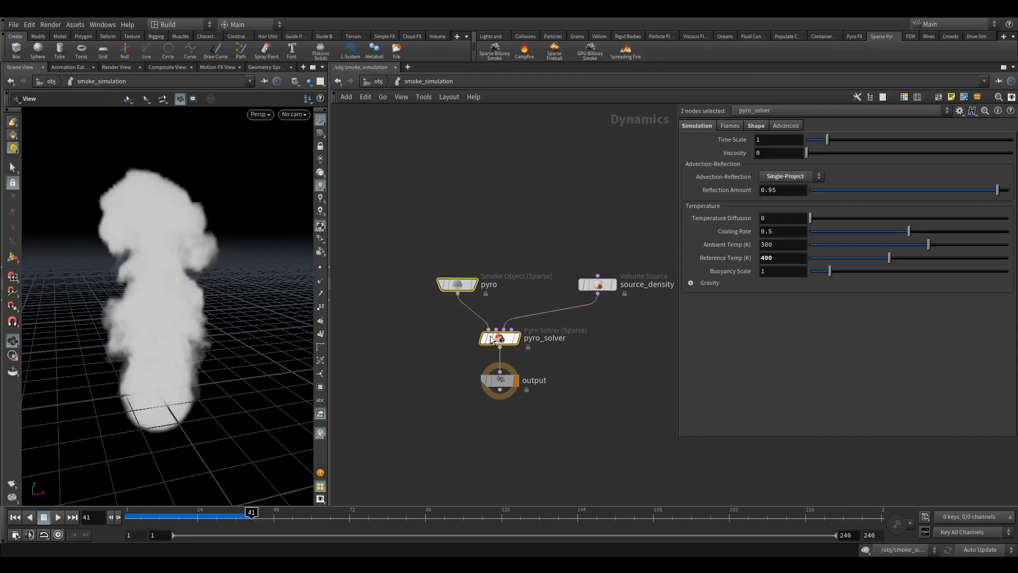
drag(427, 300, 481, 248)
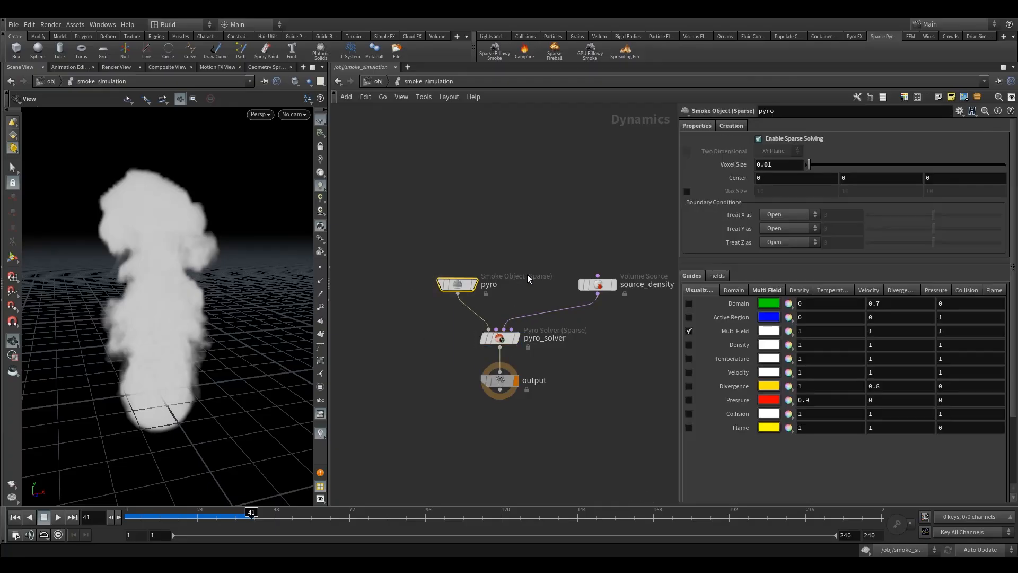
click(688, 358)
drag(166, 336, 297, 329)
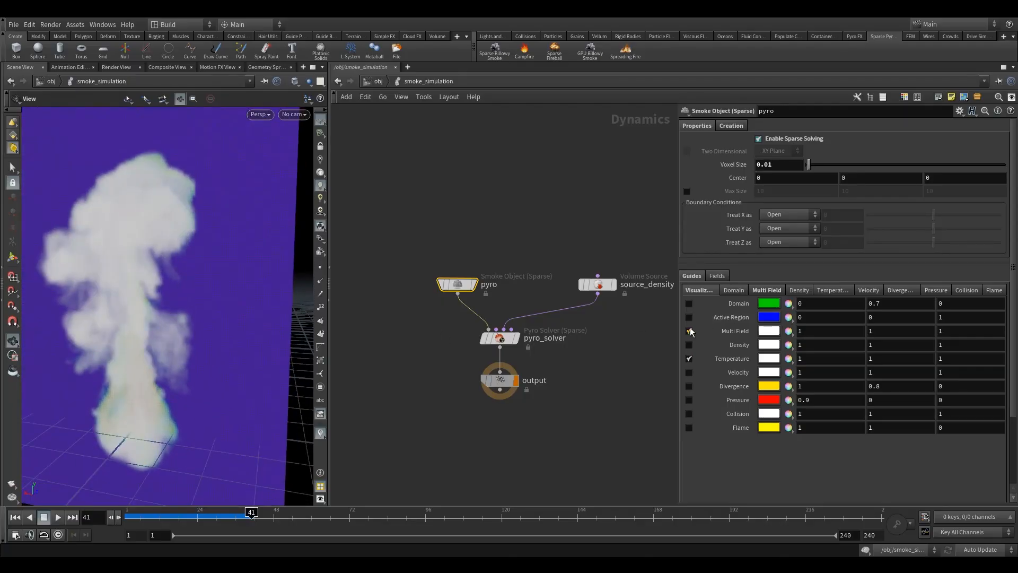
Inspect the temperature slice of the smoke alongside source_density's temperature operation.
drag(137, 356, 148, 354)
scroll(150, 355, down, 2)
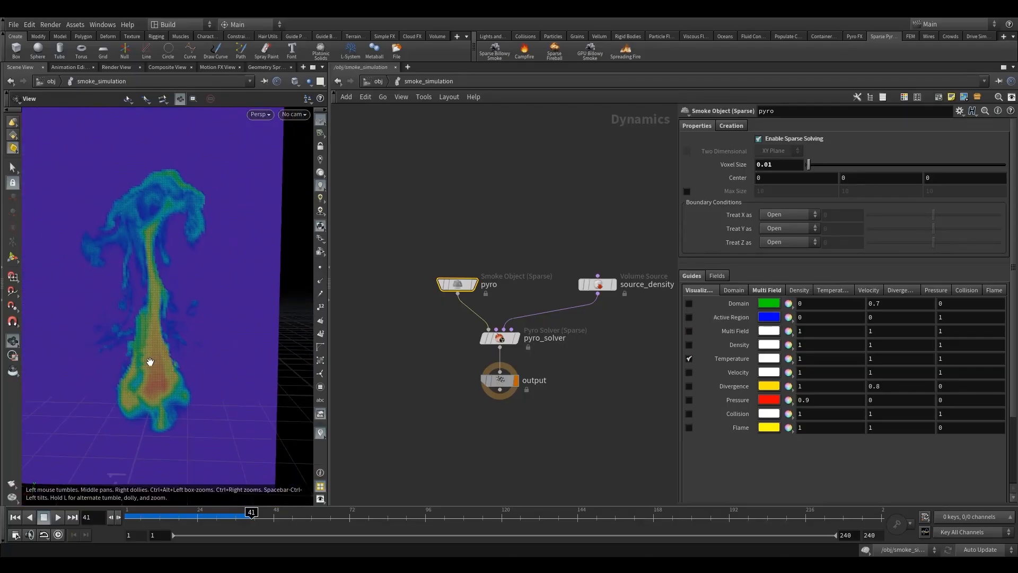
click(598, 285)
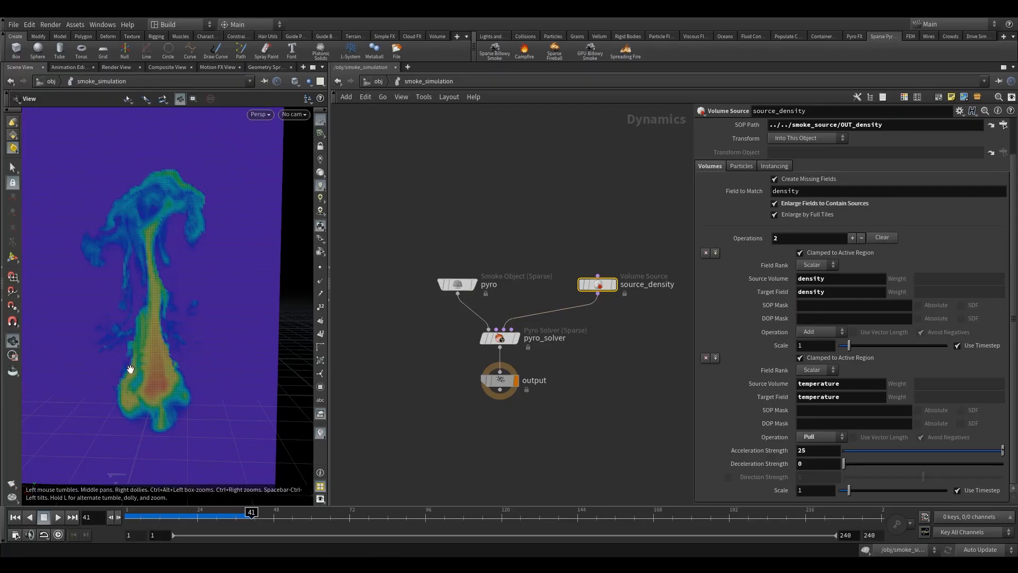
drag(181, 300, 156, 392)
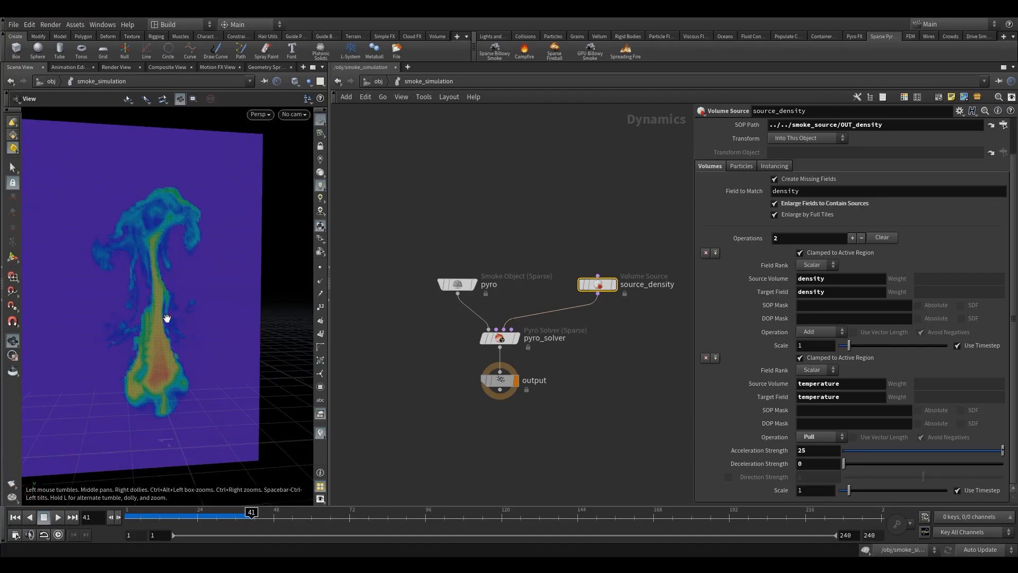
Set pyro_solver's Reference Temp to 300 at frame 1 and play the simulation to check the smoke's rise.
drag(518, 353, 519, 354)
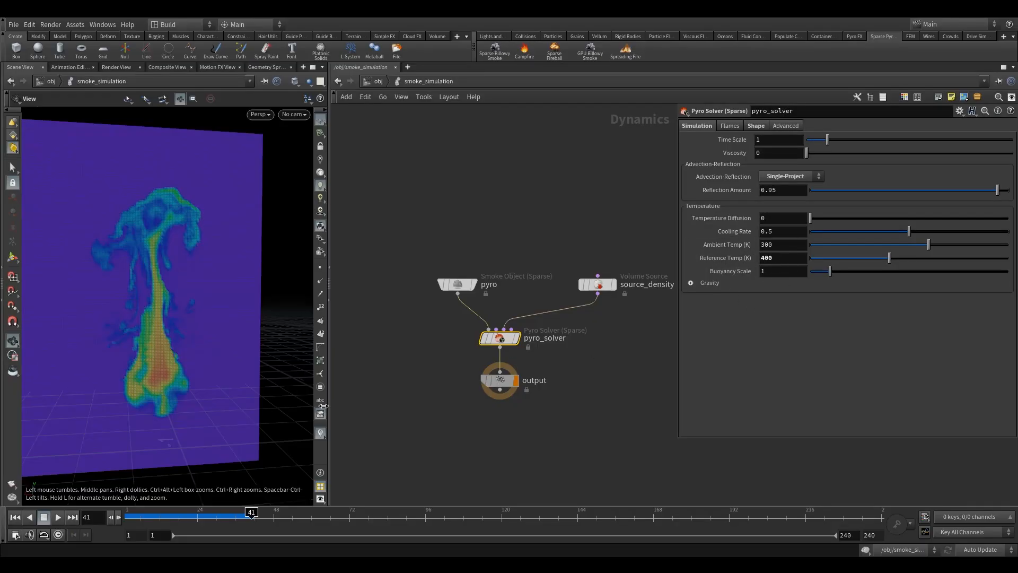
key(ctrl+Up)
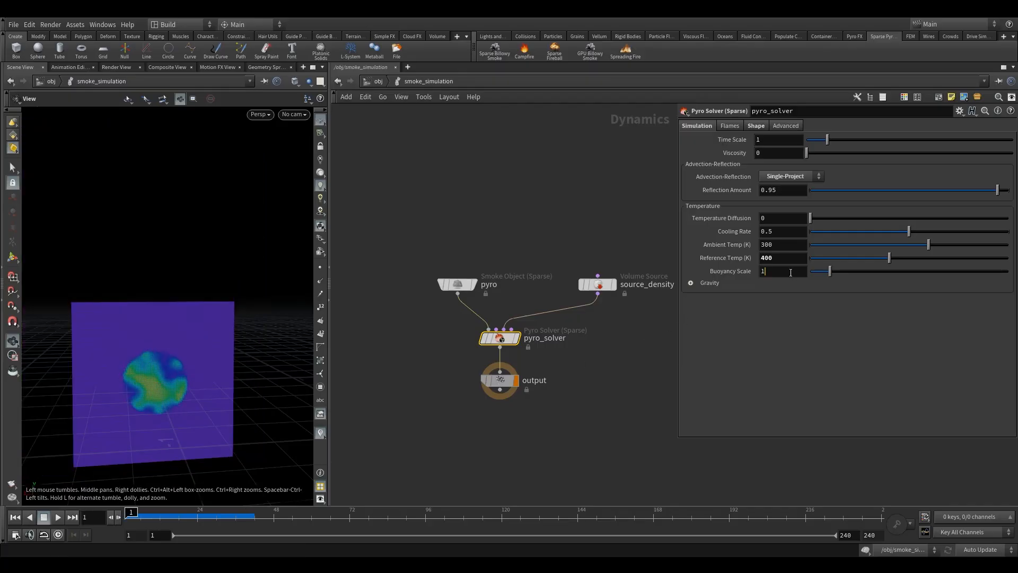
key(shift+Tab)
key(Return)
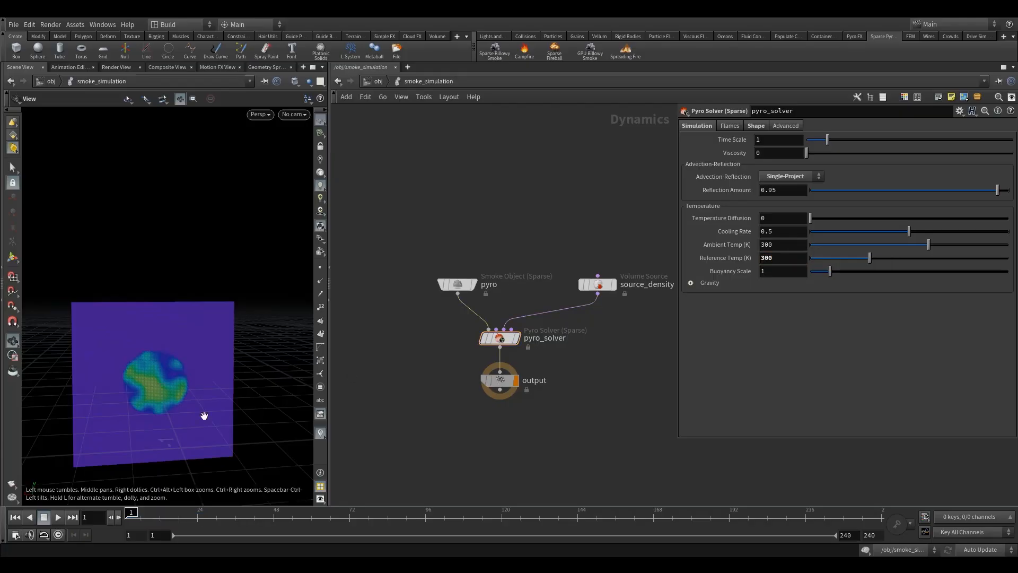
click(59, 517)
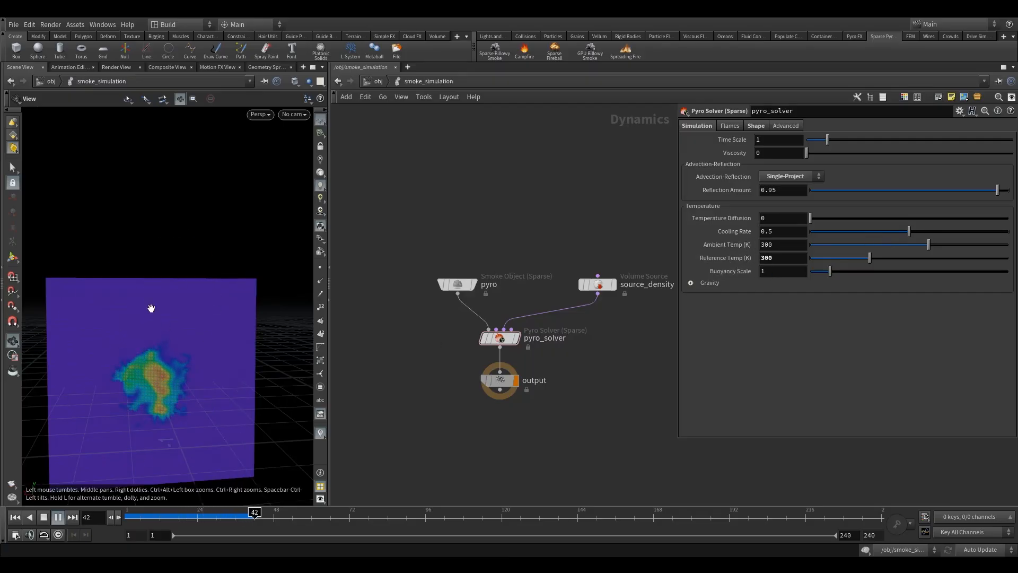
click(44, 517)
Revert pyro_solver's Reference Temp to its default of 600.
right_click(737, 260)
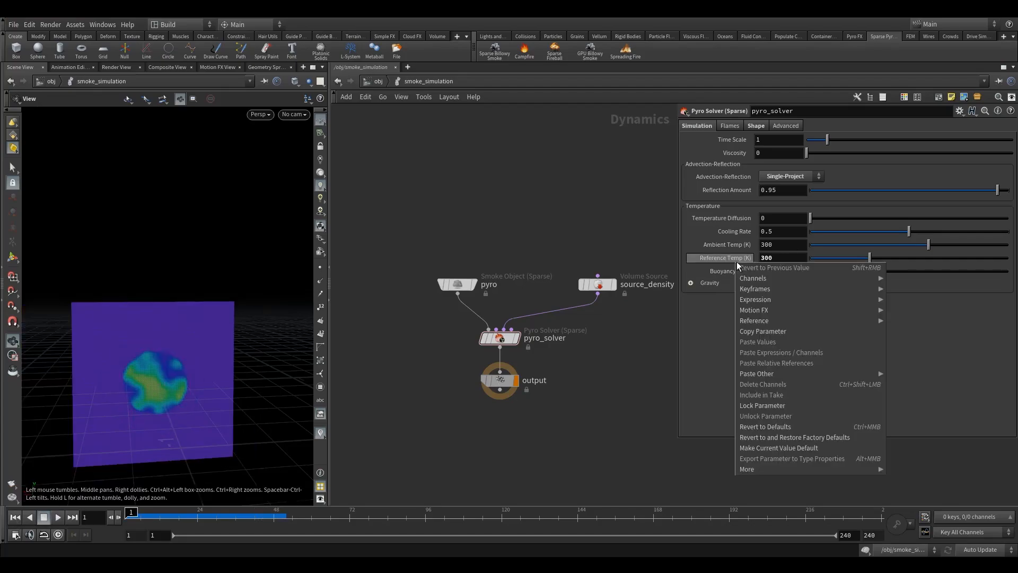
click(769, 427)
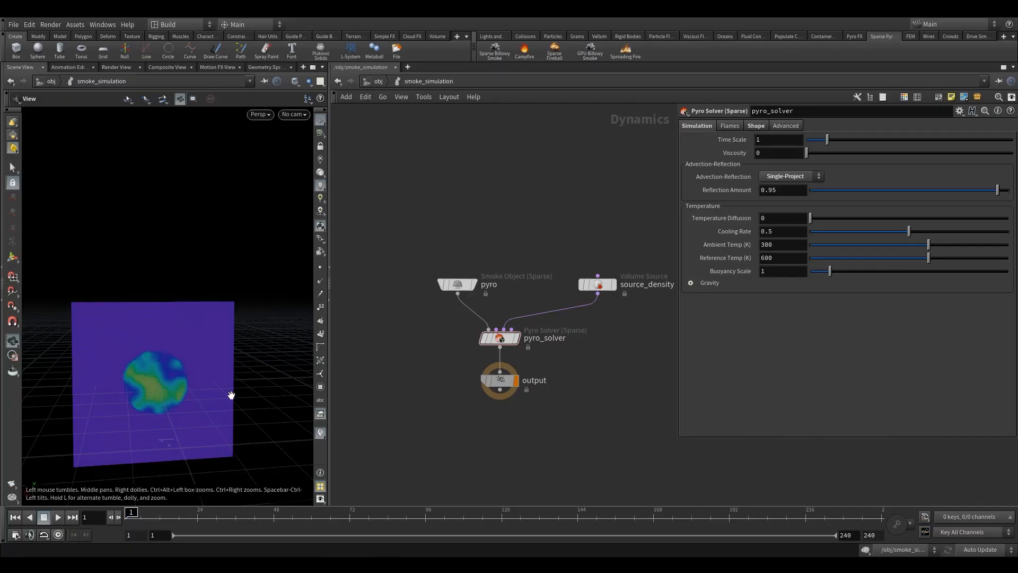
drag(769, 264, 758, 266)
Set pyro_solver's Buoyancy Scale to 5 and play the simulation to check how fast the smoke rises.
click(779, 259)
key(Tab)
text(5)
key(Return)
click(58, 517)
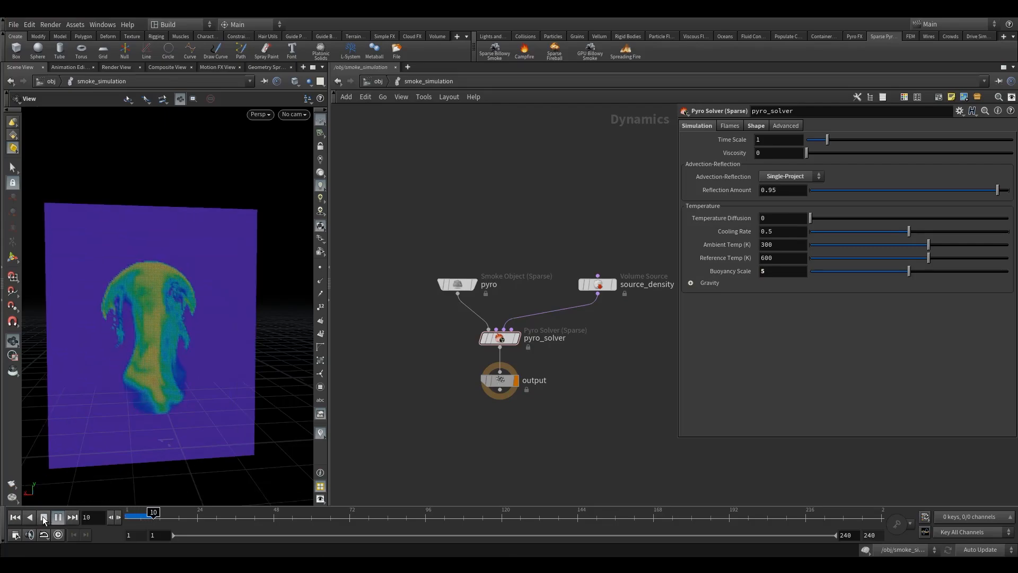
click(44, 518)
Rewind to frame 1 and set pyro_solver's Buoyancy Scale to 1.
drag(136, 517, 71, 510)
click(790, 271)
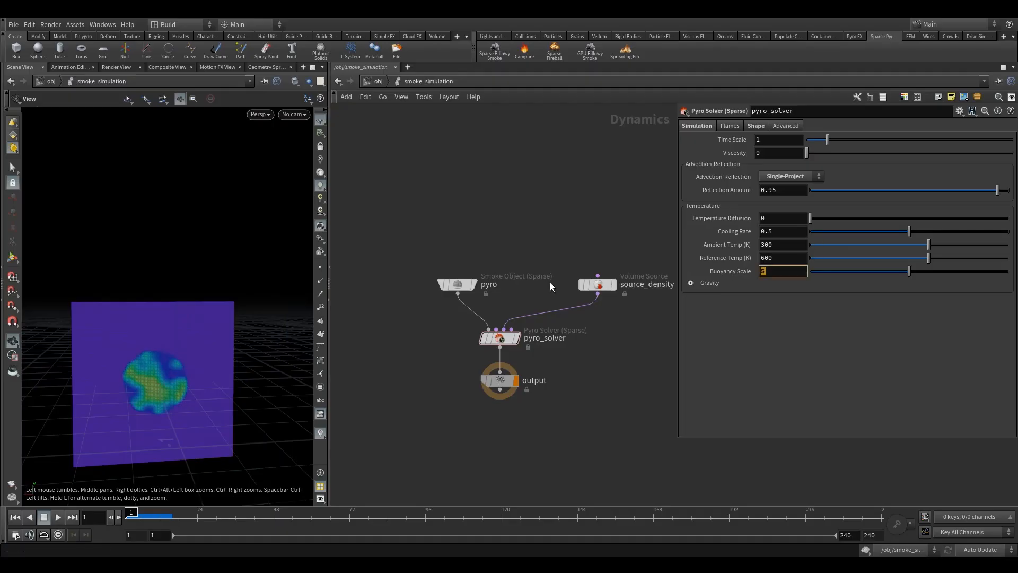
text(1)
Switch the pyro Smoke Object's guide from Temperature to Multi Field and play the simulation to frame 23.
click(457, 285)
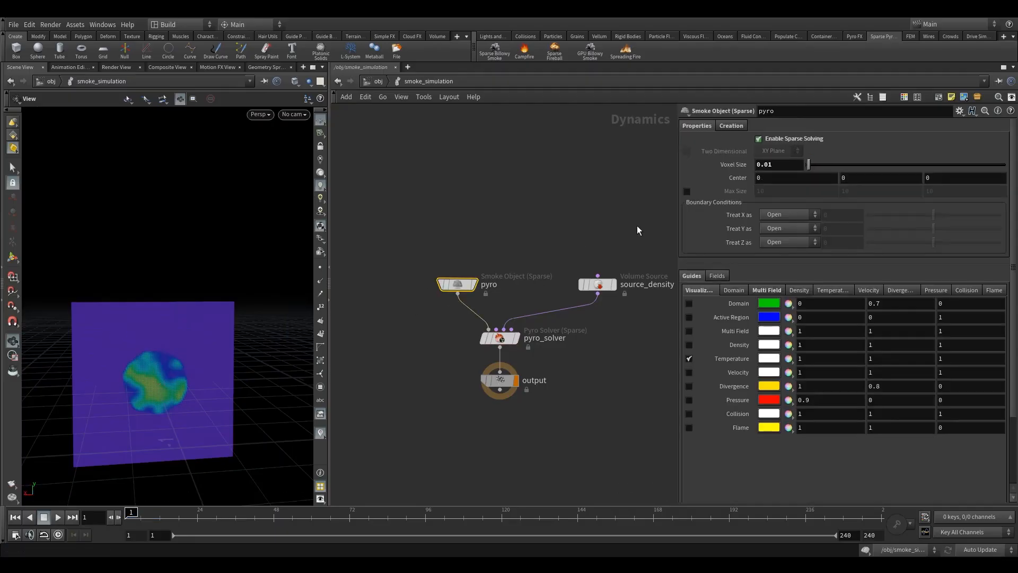
click(690, 331)
click(689, 359)
drag(225, 343, 131, 411)
click(58, 517)
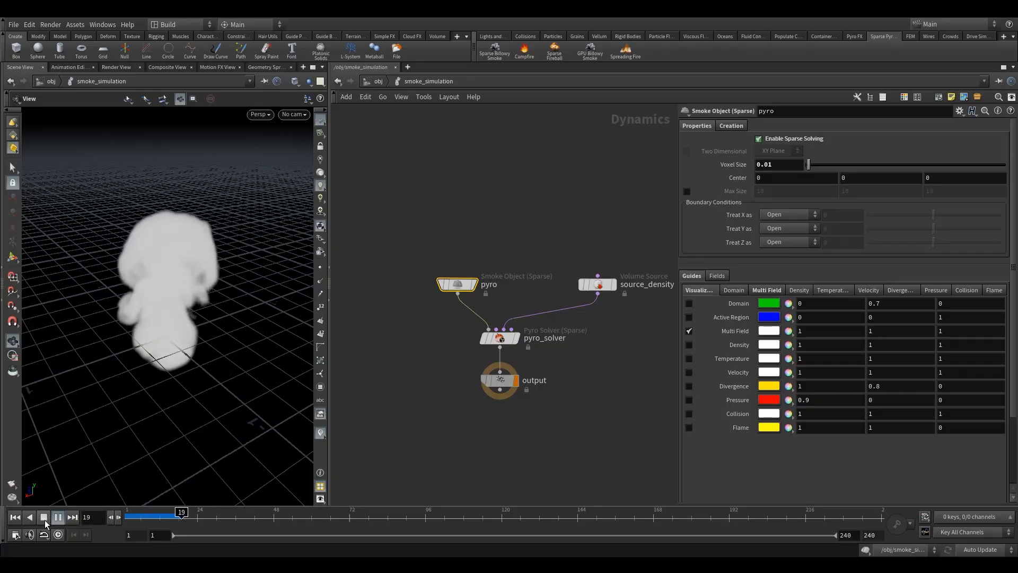
click(45, 520)
Turn on the Active Region guide of the pyro Smoke Object and view its boxes around the smoke.
click(705, 317)
drag(159, 266, 183, 281)
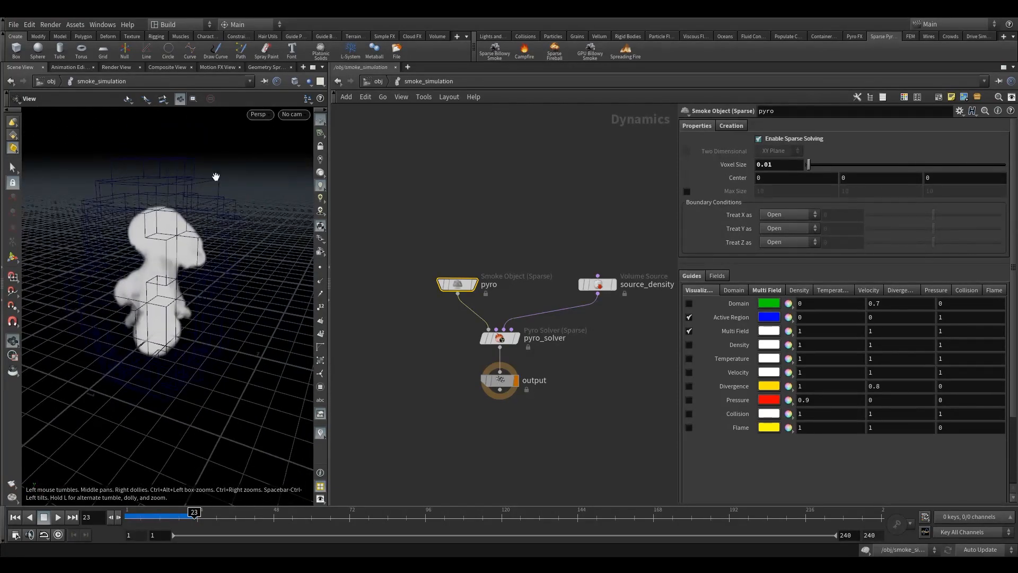
right_drag(100, 187, 152, 254)
drag(152, 253, 152, 240)
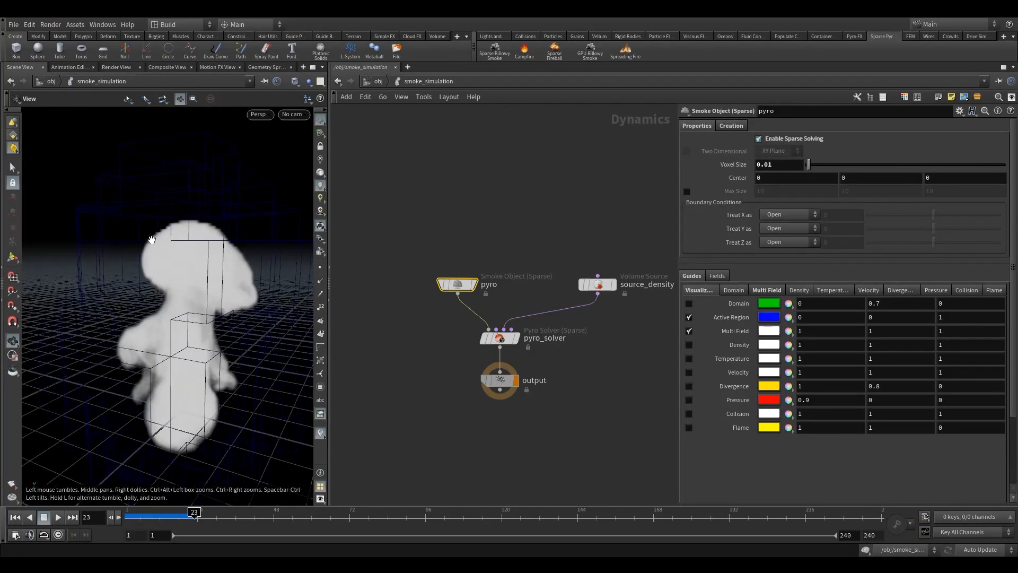
Change the viewport background's color scheme to Light in the display options.
key(d)
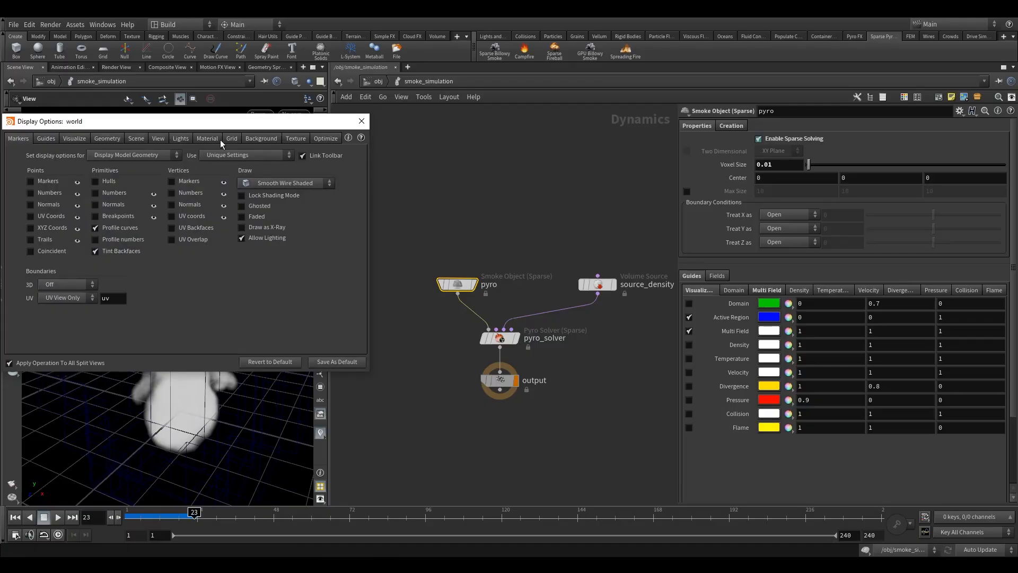
click(252, 140)
click(83, 155)
click(82, 179)
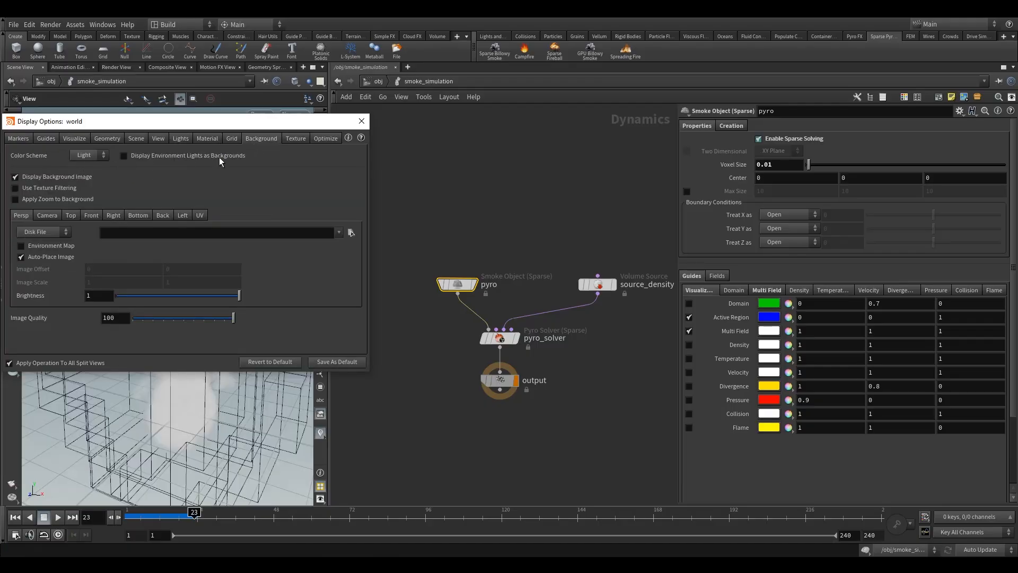
click(361, 121)
Examine the active region boxes enclosing the smoke from several angles, and bring up pyro_solver's parameters.
drag(218, 272, 186, 211)
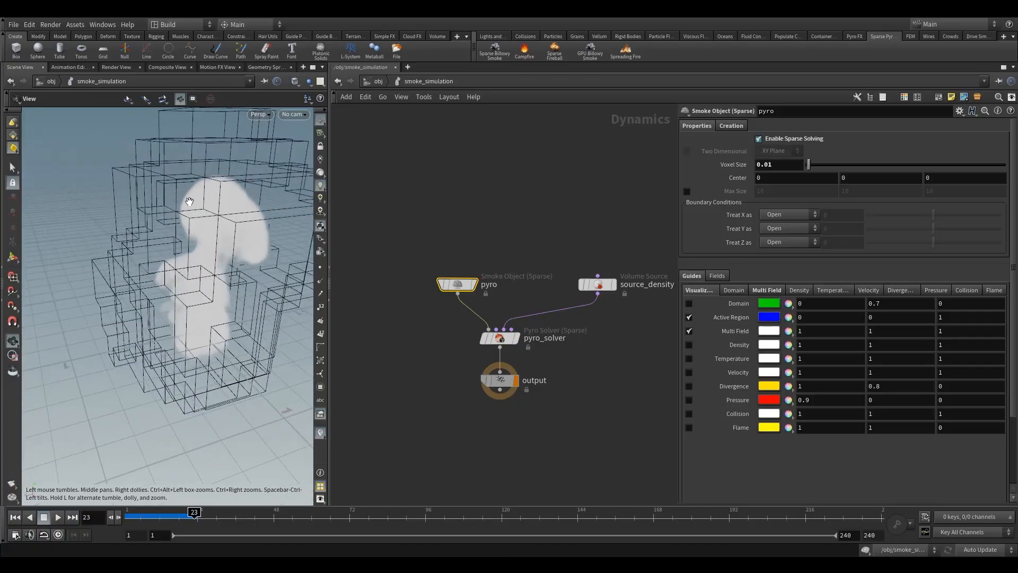
drag(239, 164, 209, 132)
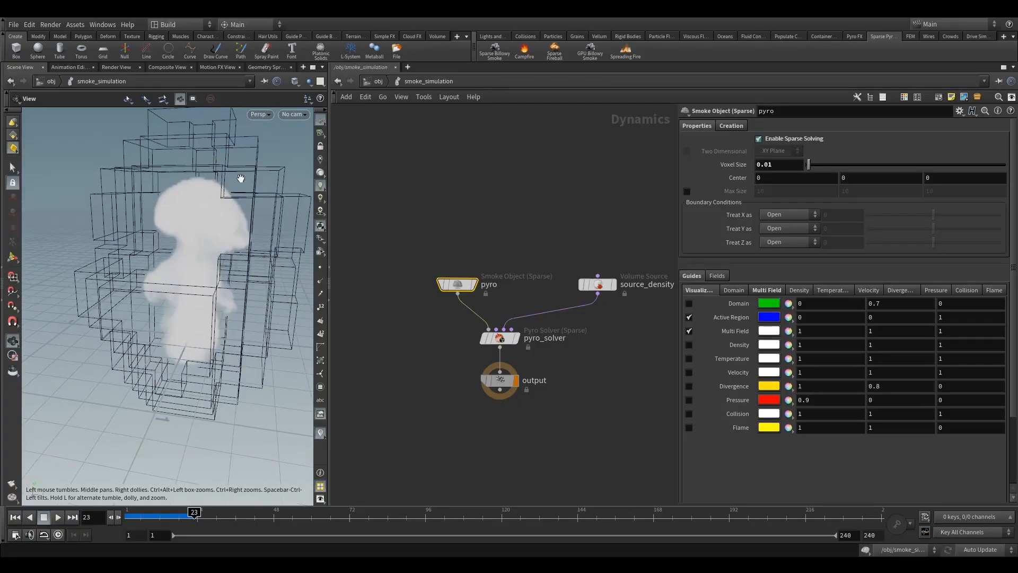
drag(223, 248, 235, 144)
click(500, 338)
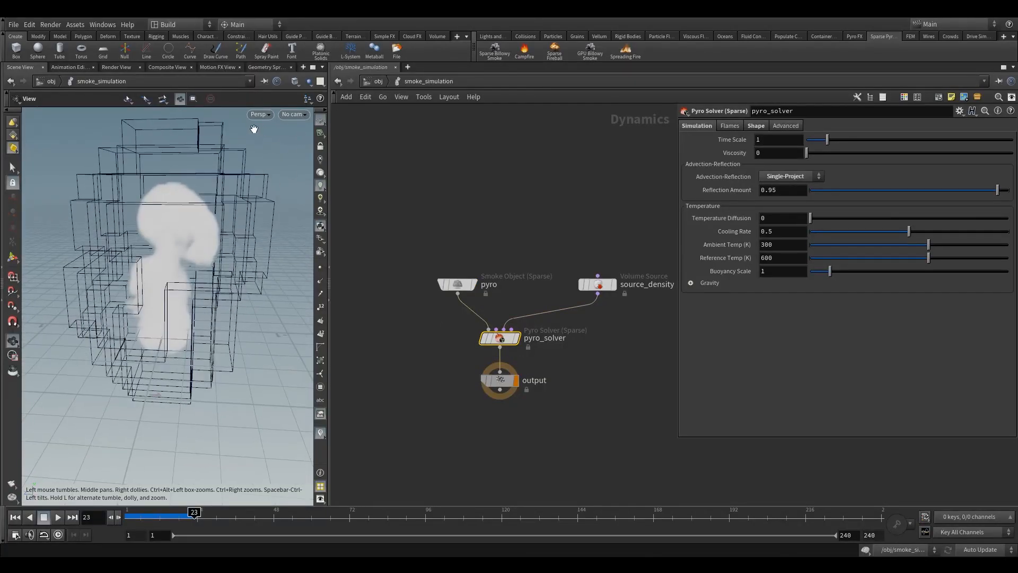
scroll(273, 169, down, 1)
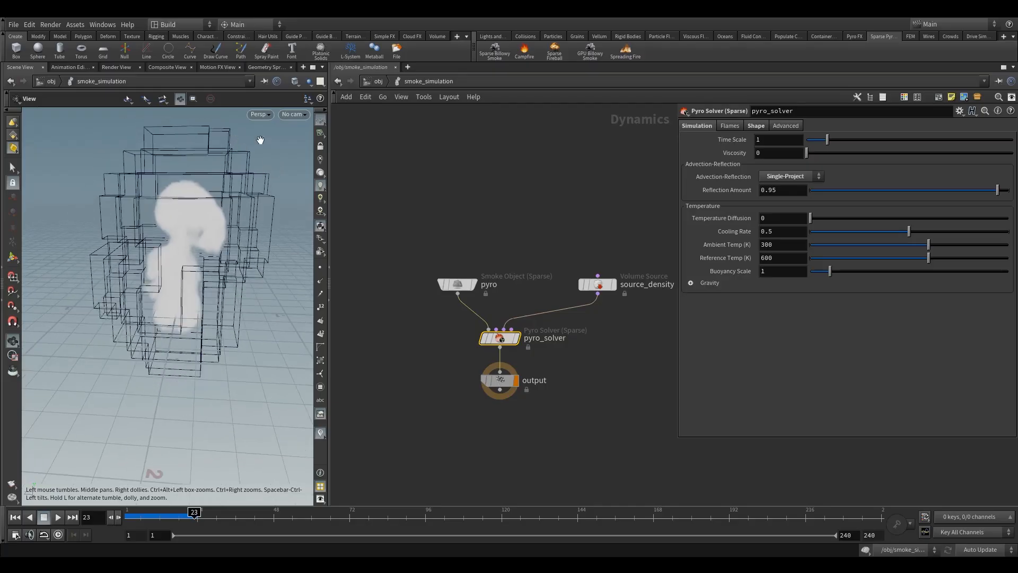
drag(254, 295, 243, 334)
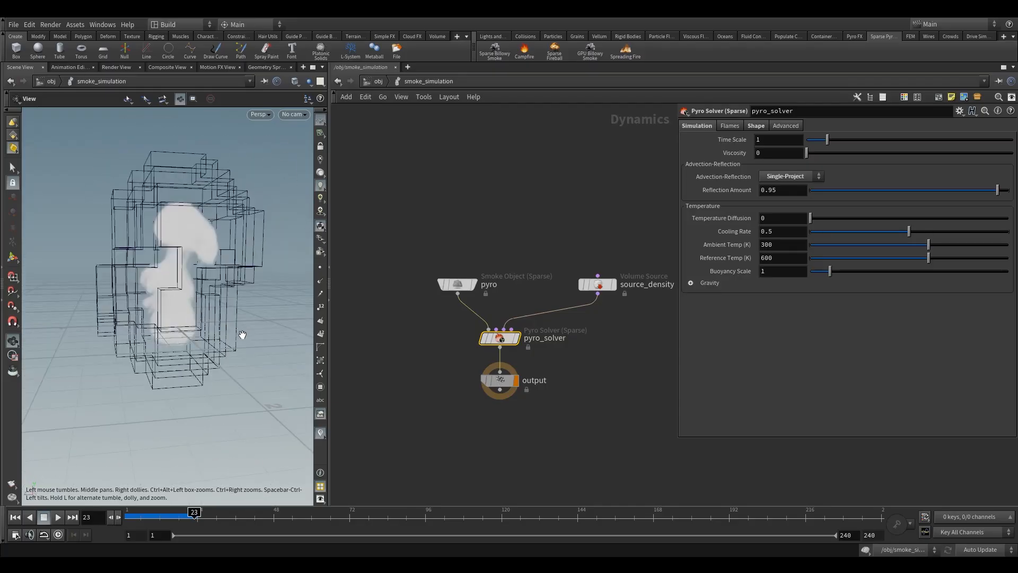
Inspect how the active region boxes wrap around the smoke at frame 23, near and far.
click(398, 349)
drag(222, 311, 157, 277)
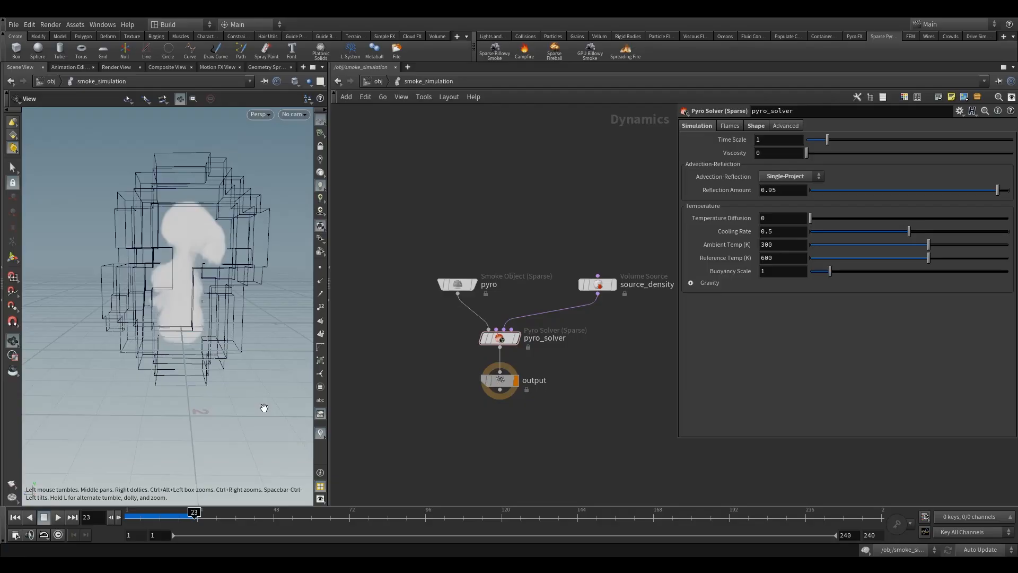
drag(264, 408, 207, 318)
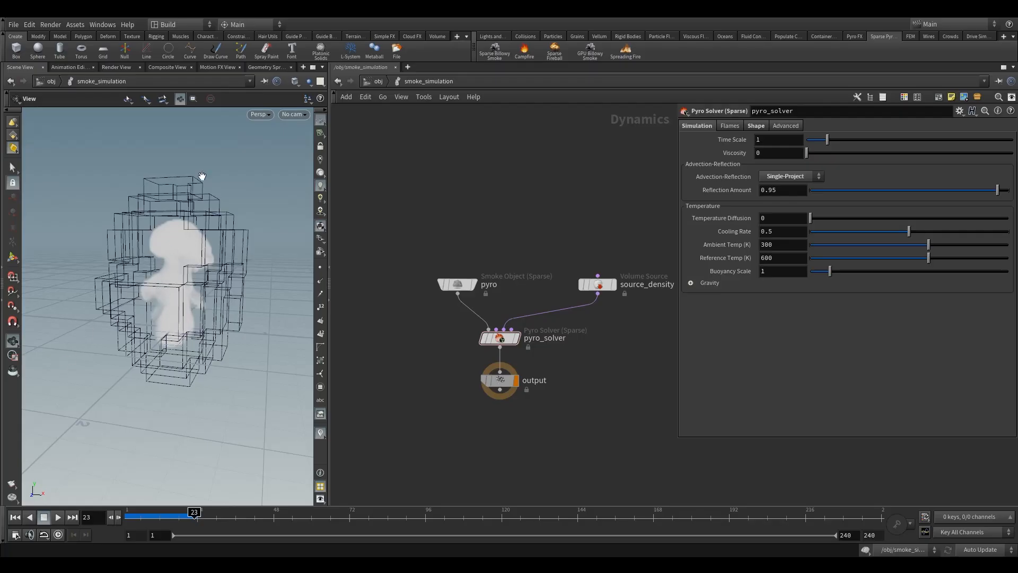
drag(253, 253, 202, 279)
scroll(207, 284, down, 2)
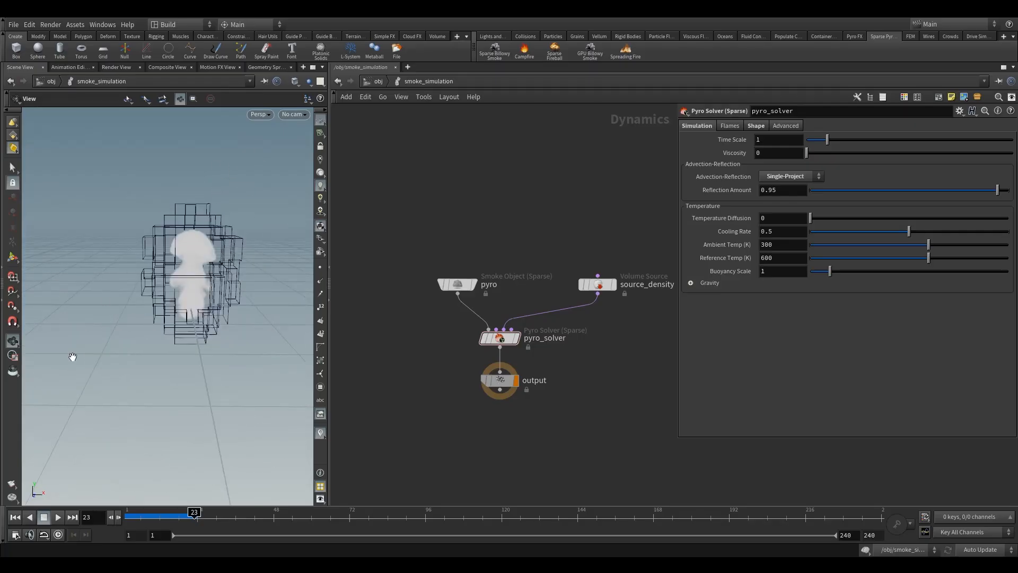
middle_drag(220, 277, 187, 287)
scroll(187, 287, up, 2)
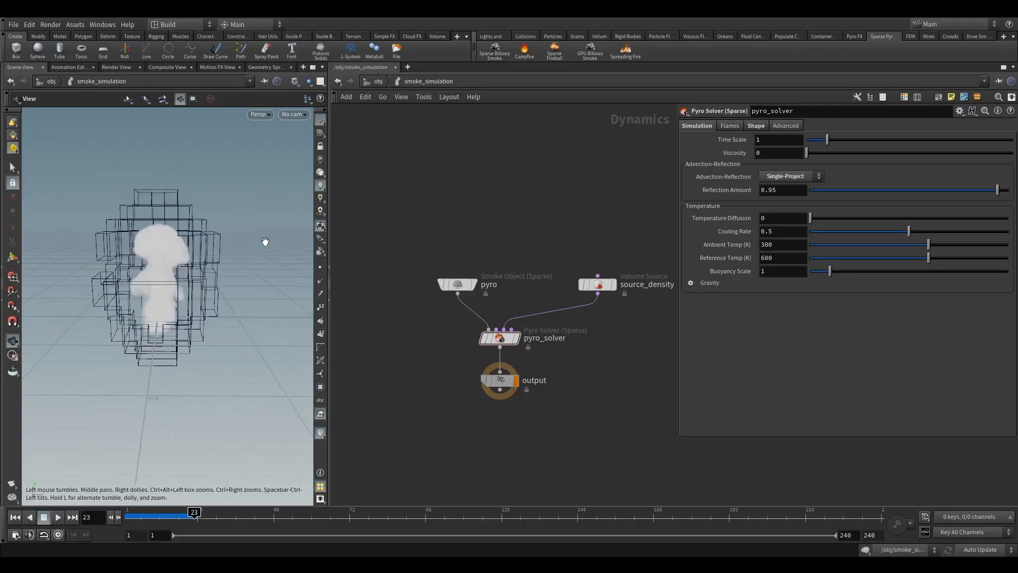
drag(207, 329, 182, 323)
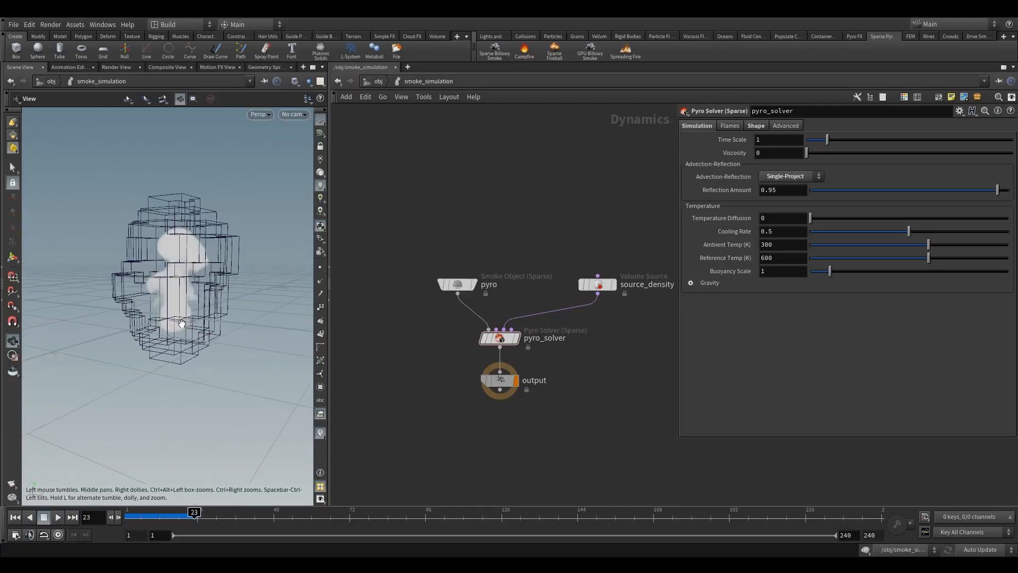
Play the smoke simulation on to frame 33 and view the active region boxes around the rising smoke.
click(57, 518)
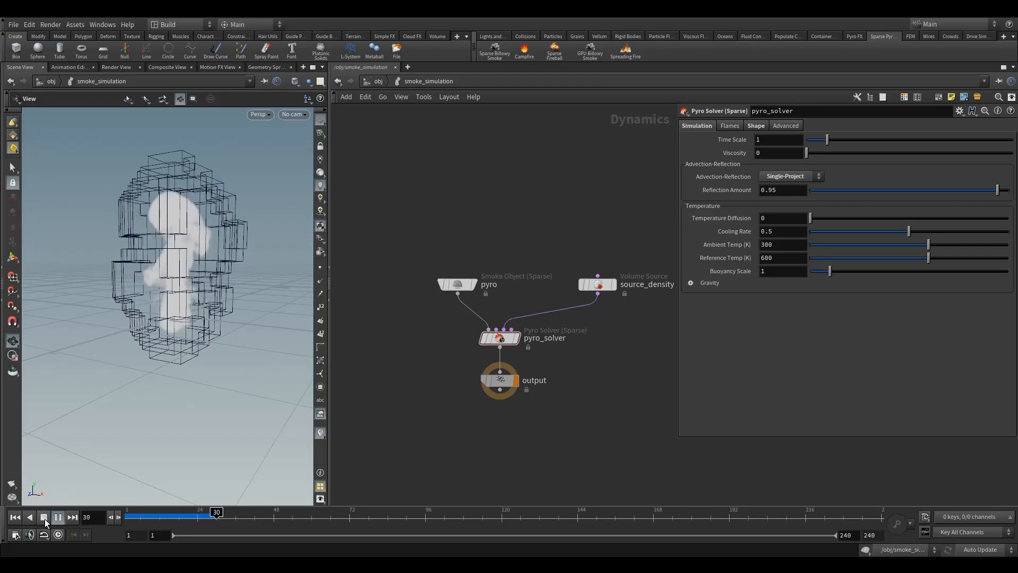
click(44, 519)
drag(200, 295, 146, 300)
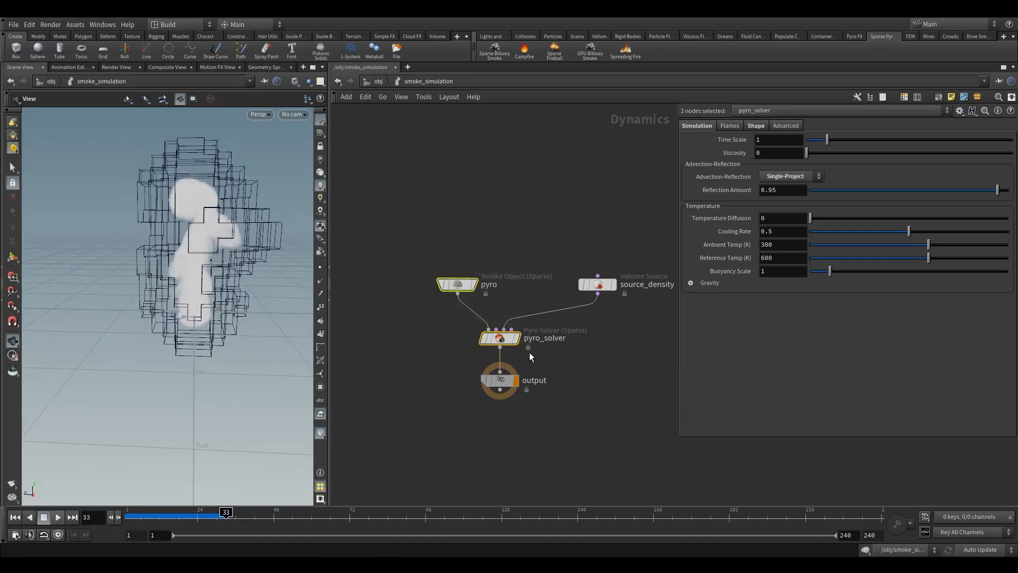
Return the simulation to frame 1 and review the volume settings of the source_density node.
click(467, 291)
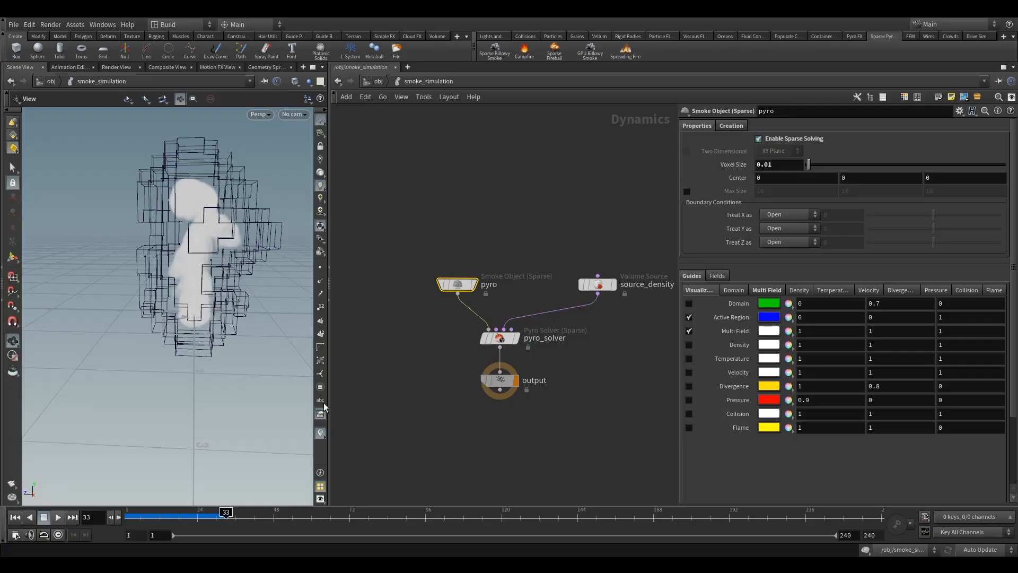
drag(168, 514, 128, 513)
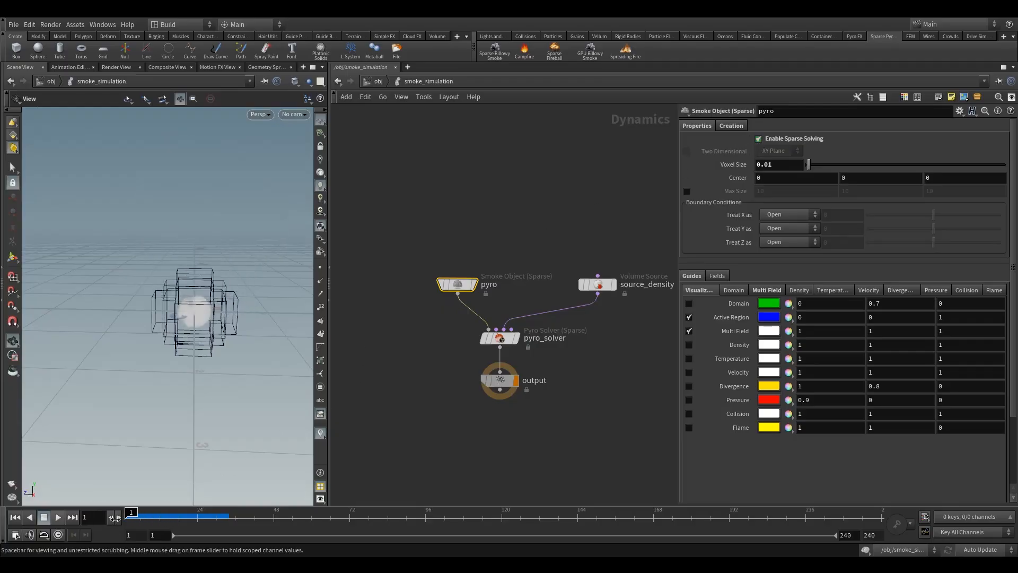
middle_drag(569, 241, 508, 256)
click(537, 299)
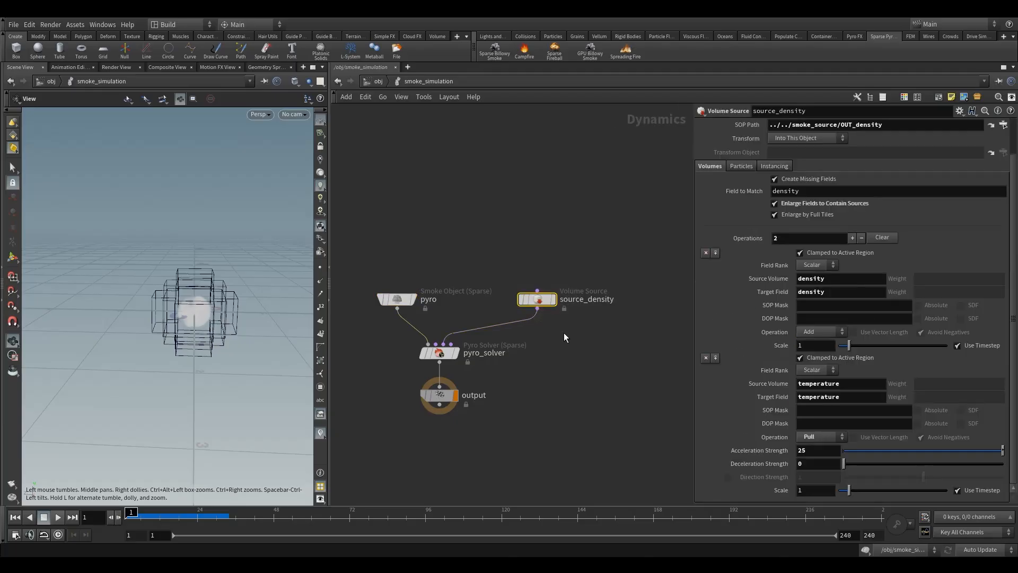
scroll(813, 190, up, 3)
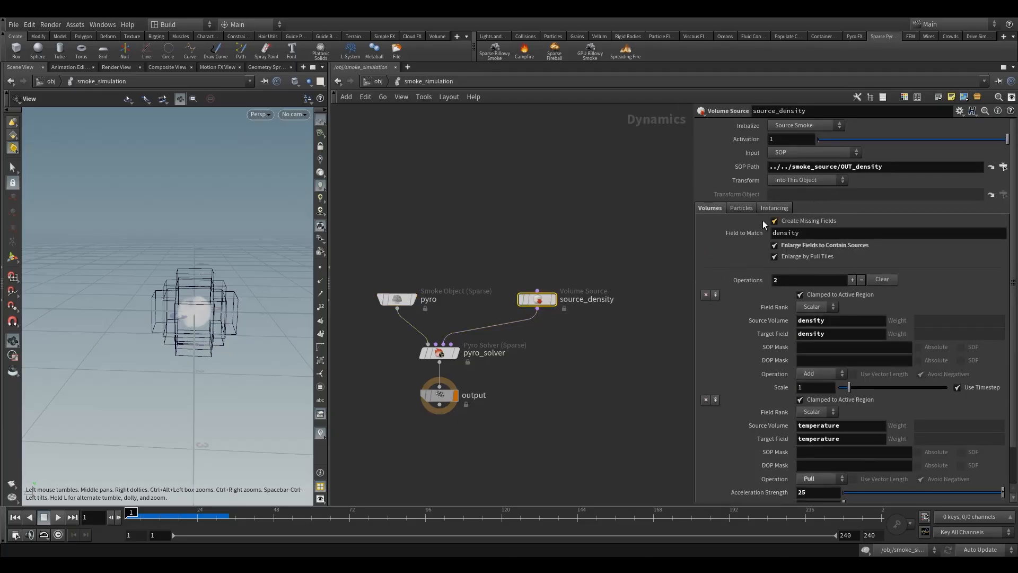
Enable Use OpenCL in pyro_solver's advanced settings and play the simulation to frame 17.
click(442, 352)
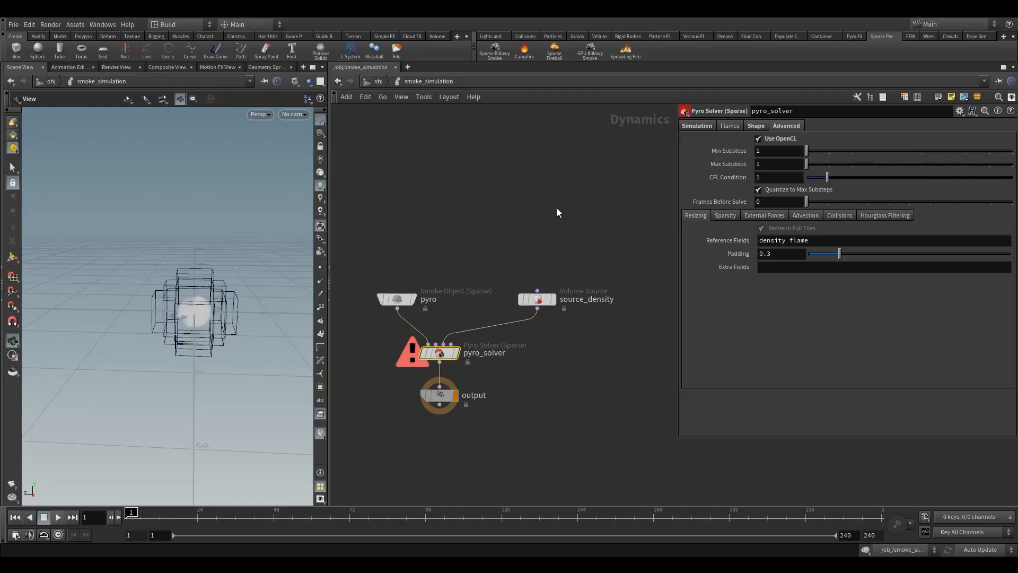
drag(182, 309, 209, 330)
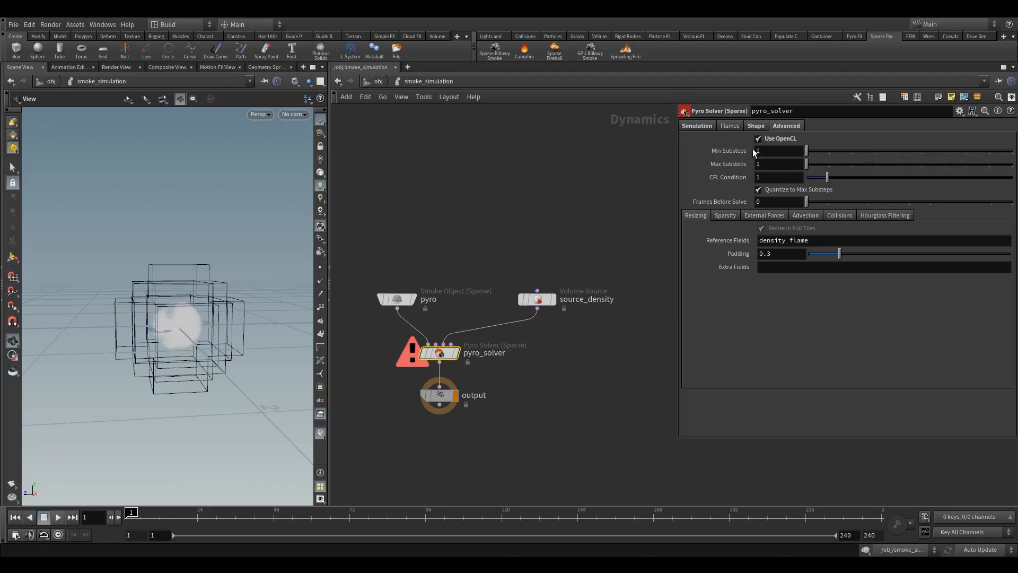
drag(212, 305, 209, 321)
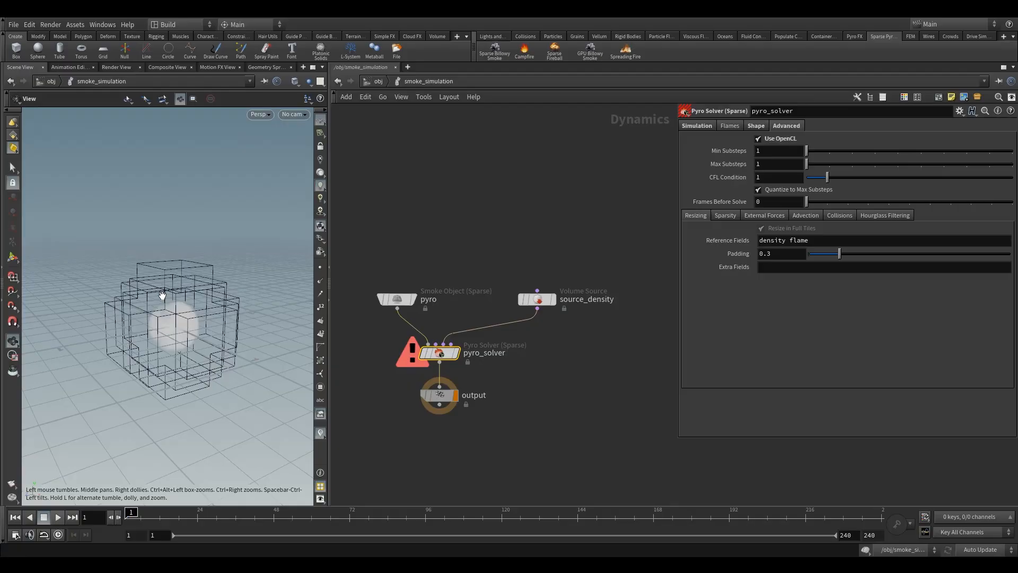
drag(163, 297, 163, 313)
click(56, 518)
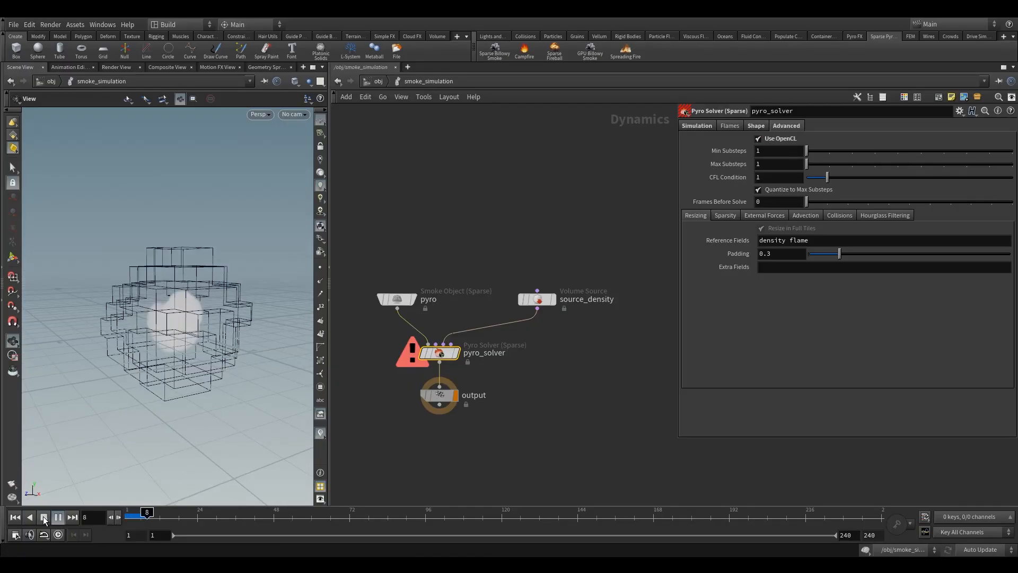
click(43, 517)
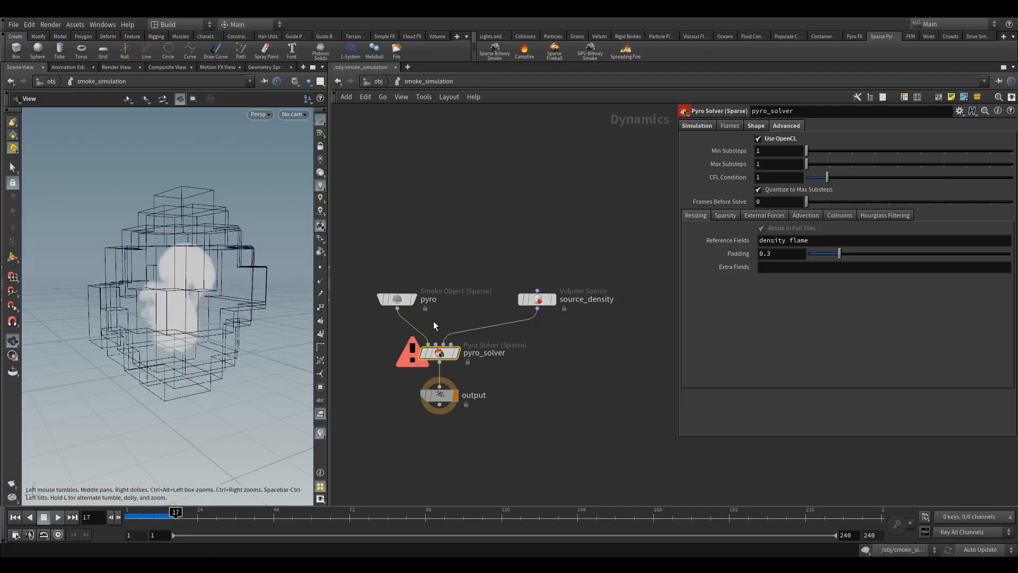
Read pyro_solver's error information, and turn Use OpenCL off with the simulation back at frame 1.
click(427, 344)
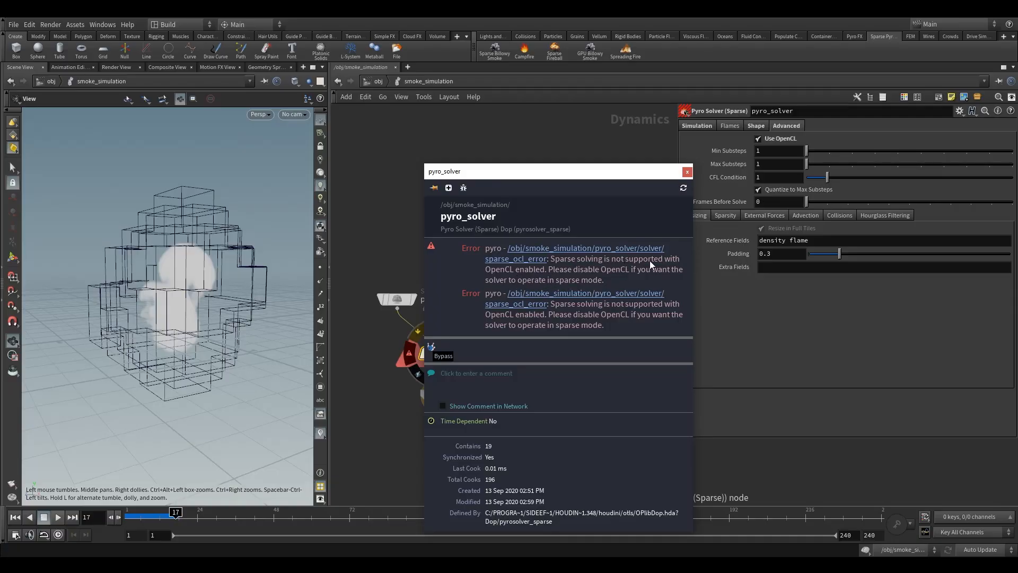
click(687, 171)
click(127, 522)
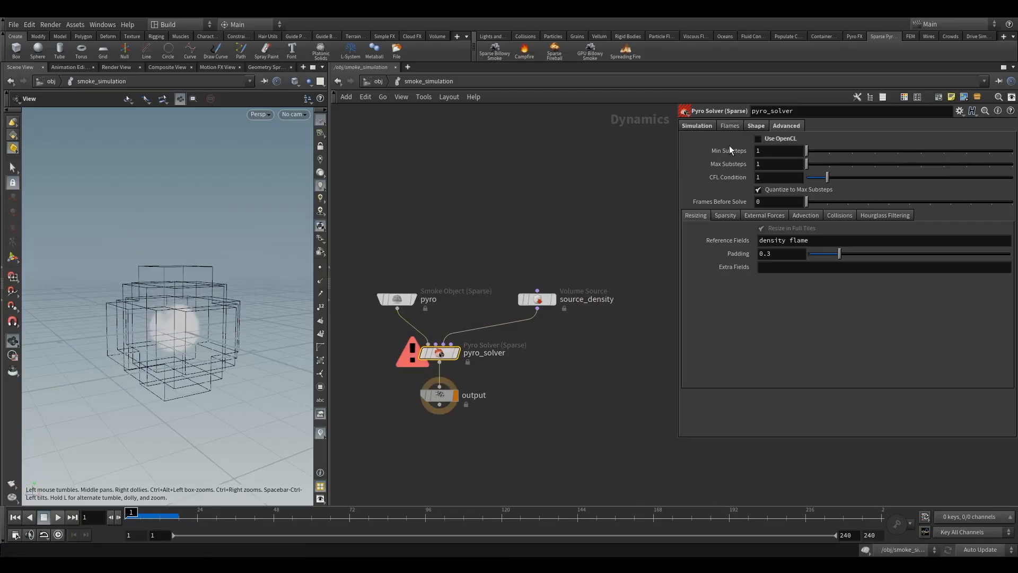
click(759, 139)
drag(187, 303, 260, 318)
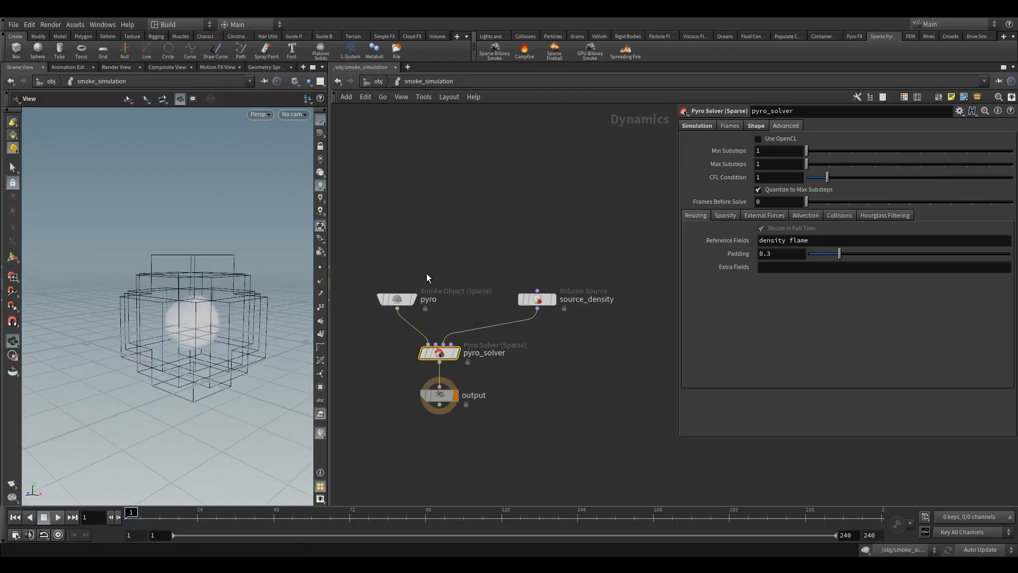
Open the smoke_import network from the object level and look over the parameters of import_fire_fields and post_process.
click(378, 82)
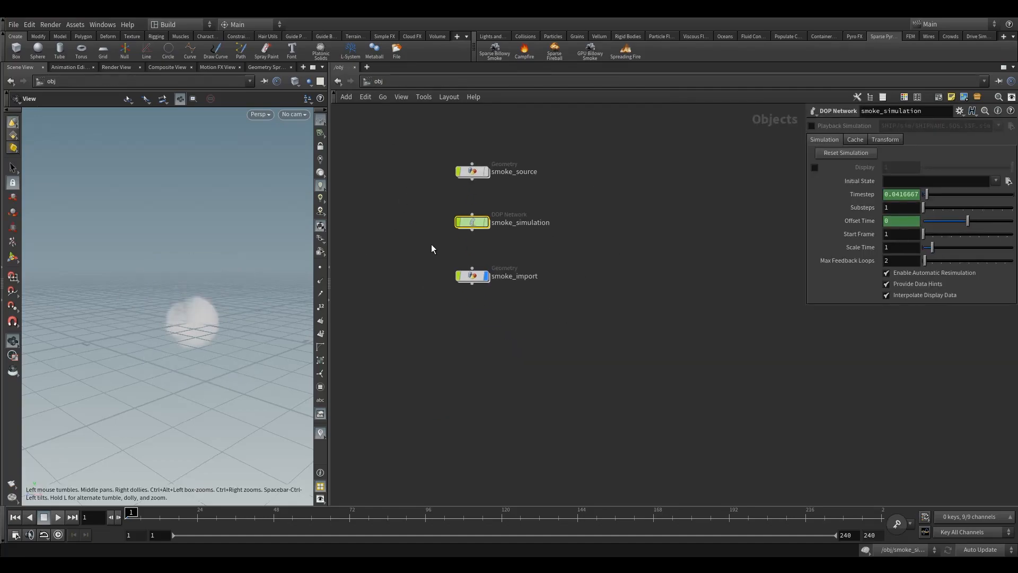
click(471, 276)
double_click(472, 275)
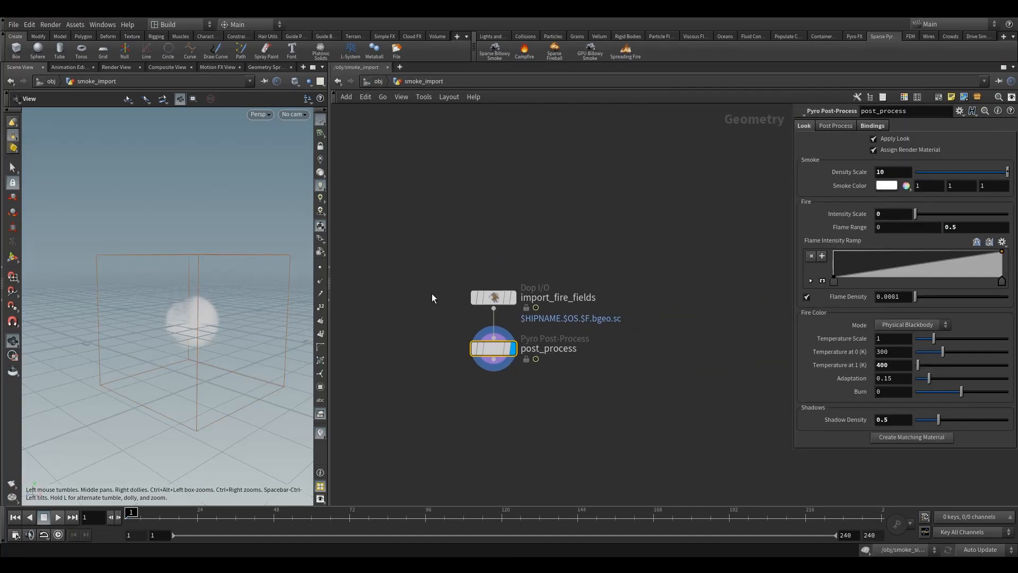
click(486, 296)
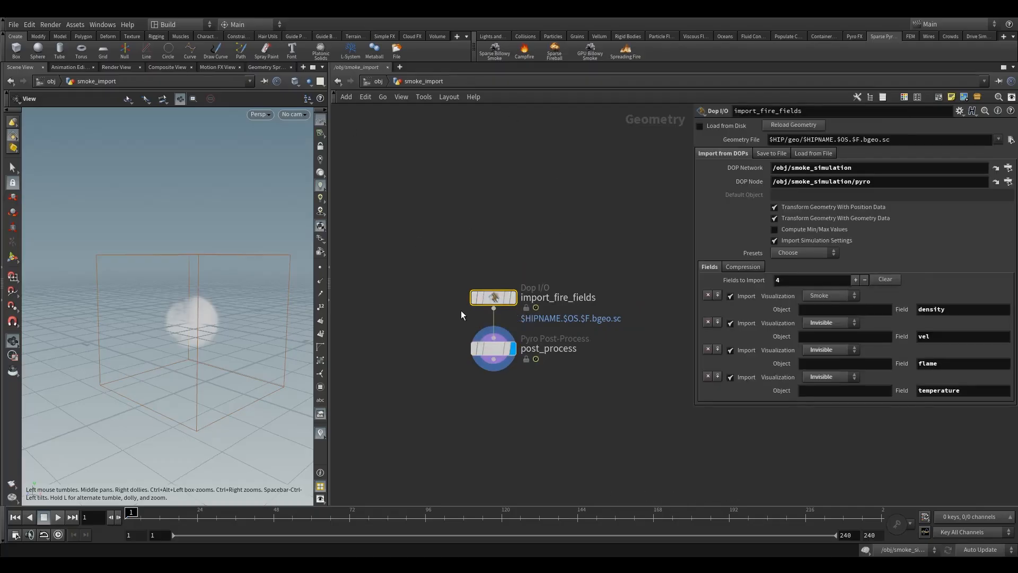
drag(440, 319, 537, 394)
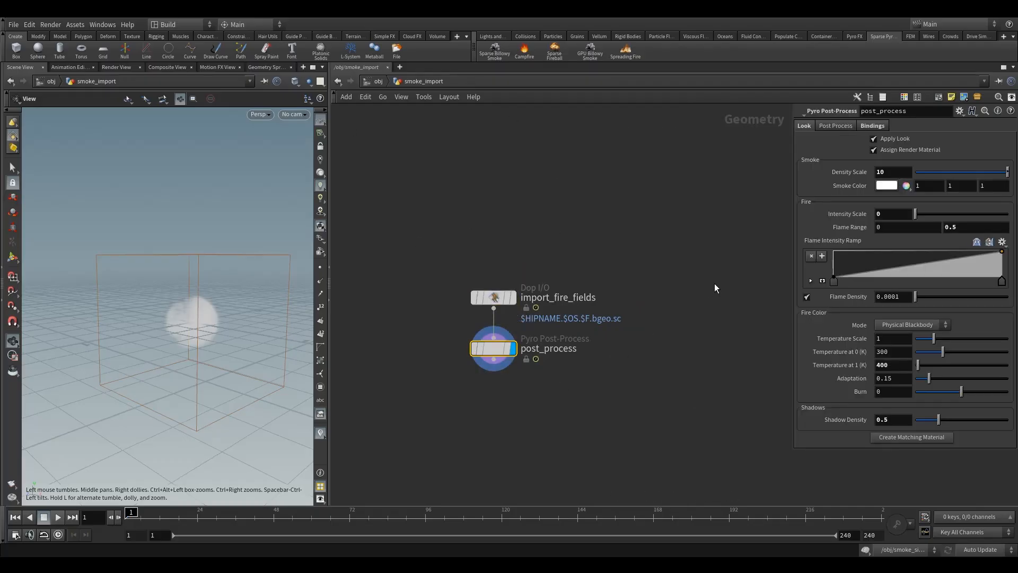
drag(788, 253, 647, 253)
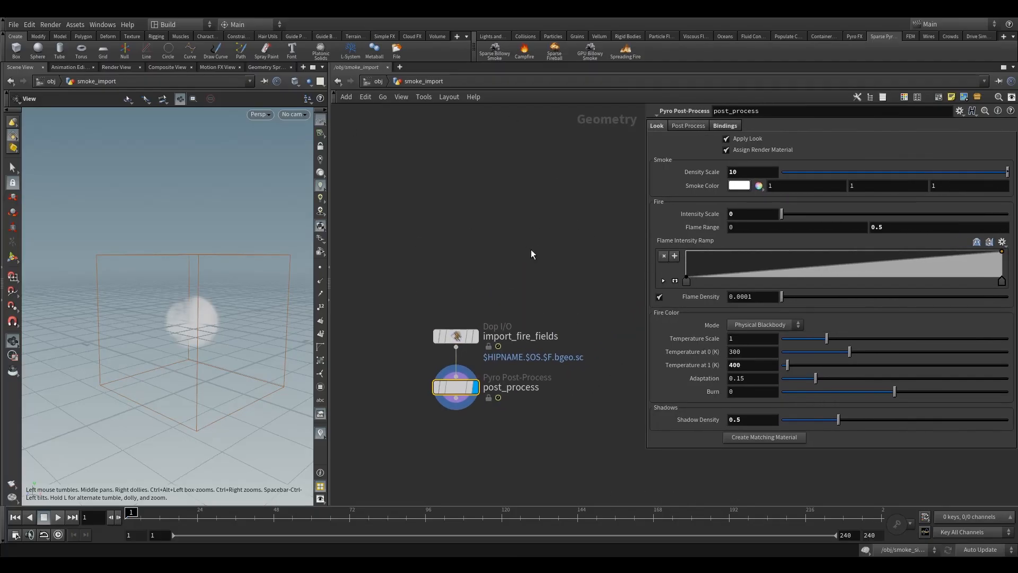
Review the density, vel, flame and temperature fields imported by import_fire_fields, and bring up post_process.
click(467, 336)
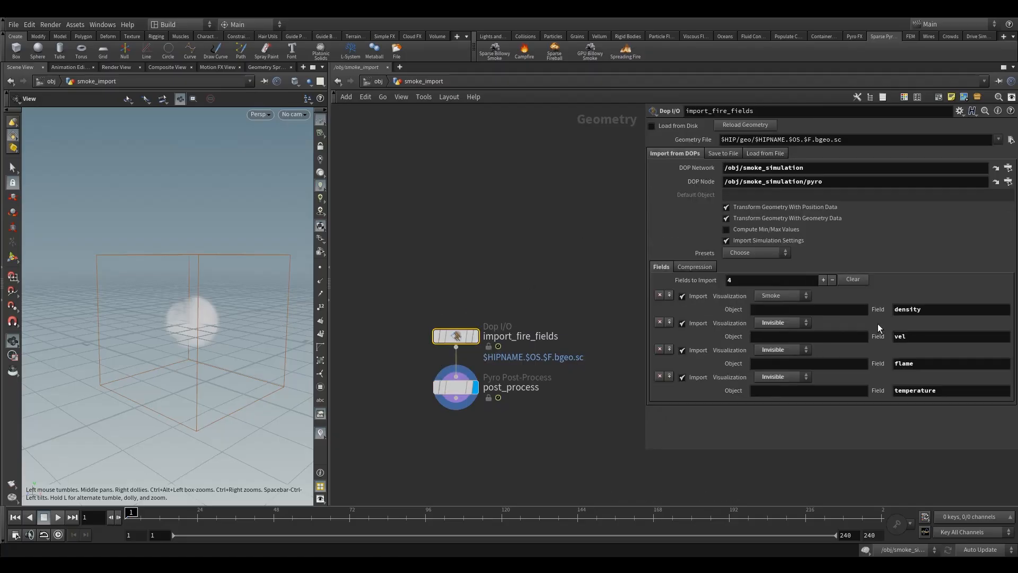
drag(927, 312, 880, 308)
click(897, 336)
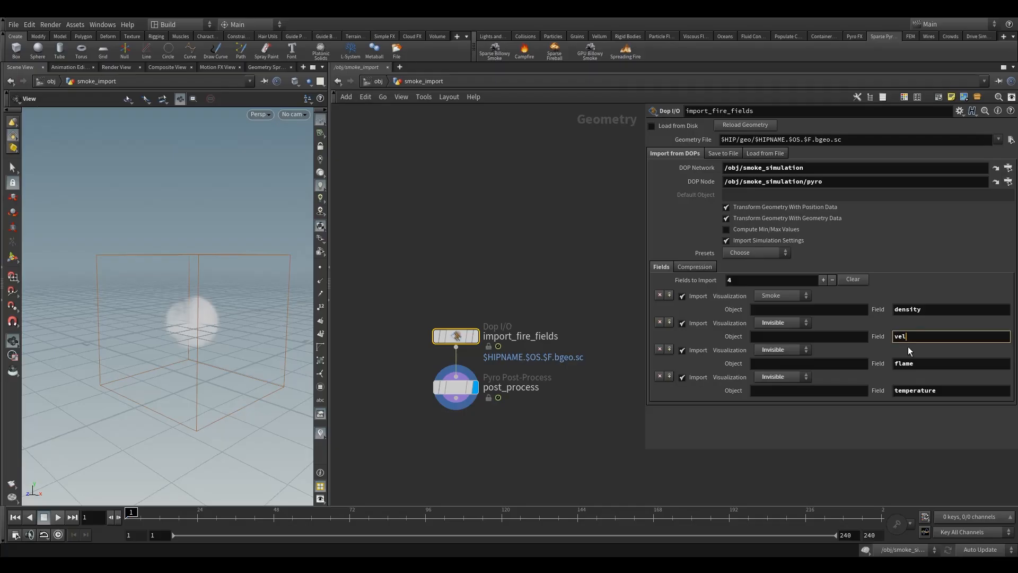
click(915, 365)
click(926, 390)
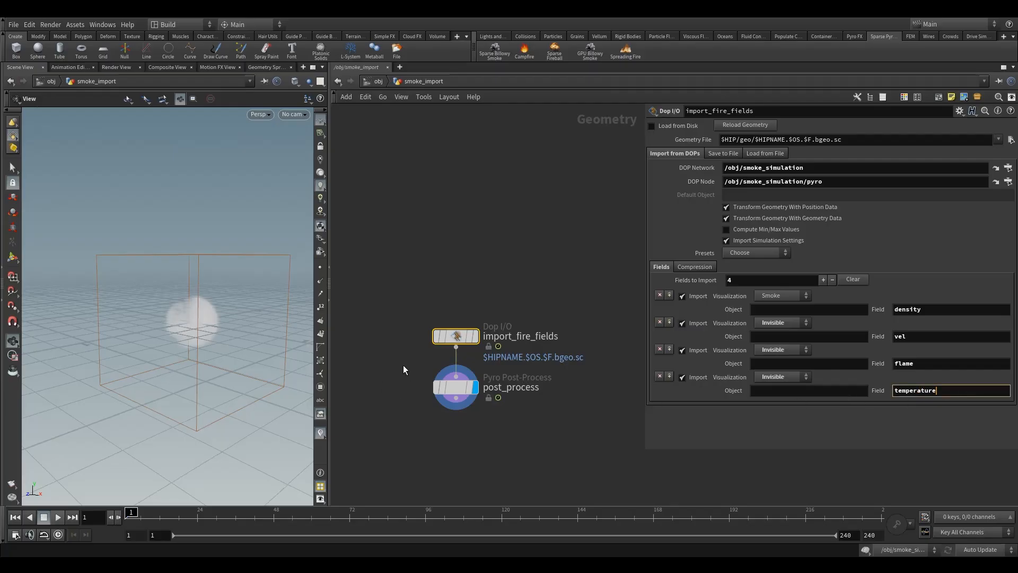
click(457, 387)
drag(460, 392, 451, 417)
middle_drag(434, 250, 448, 170)
scroll(447, 170, down, 2)
Return to the object level and delete the smoke_source, smoke_simulation and smoke_import nodes.
click(380, 83)
middle_drag(421, 224, 425, 322)
drag(403, 219, 509, 398)
key(Delete)
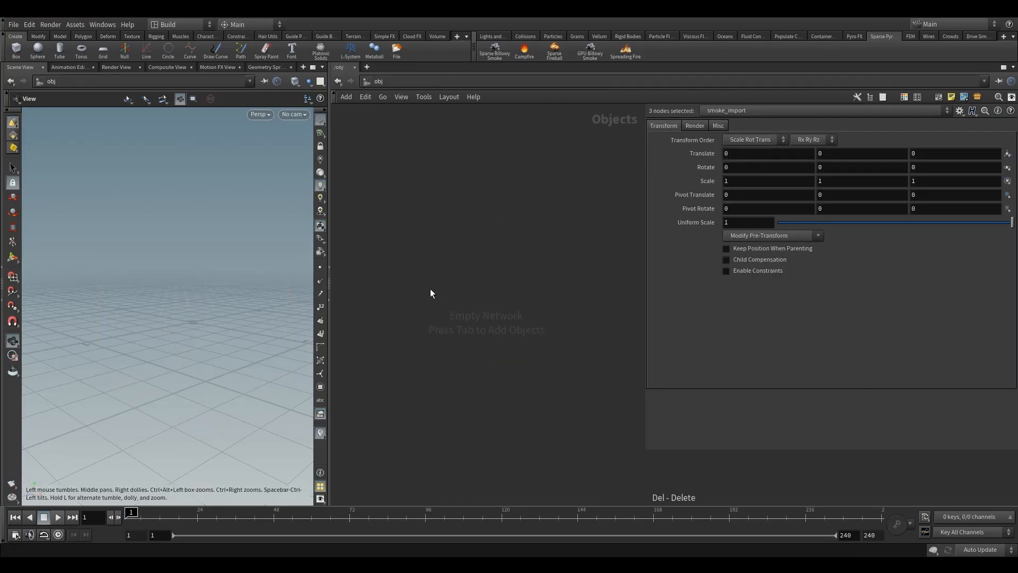
Create a new Geometry object in the empty object network.
key(Tab)
text(ge)
key(Return)
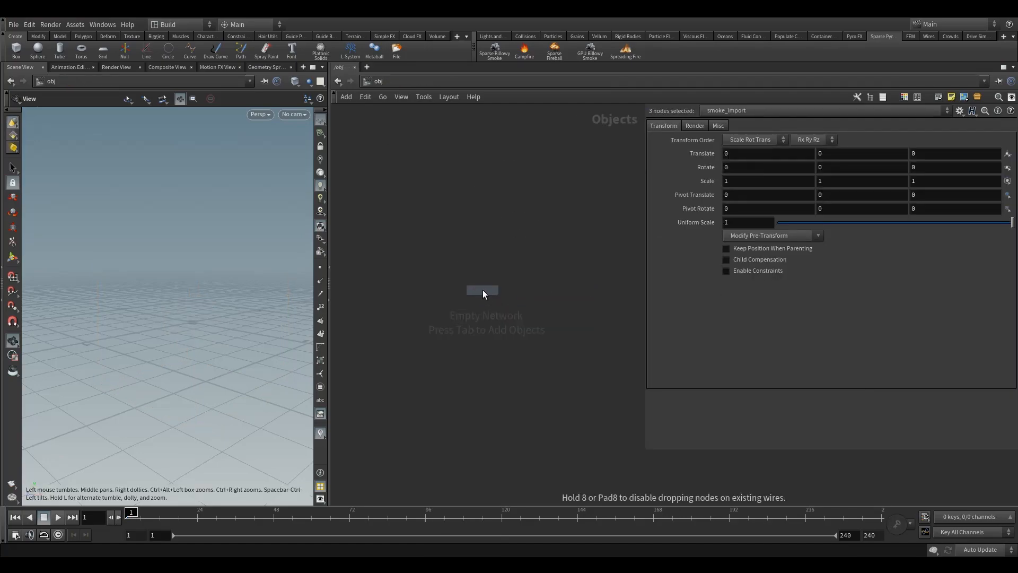
click(464, 286)
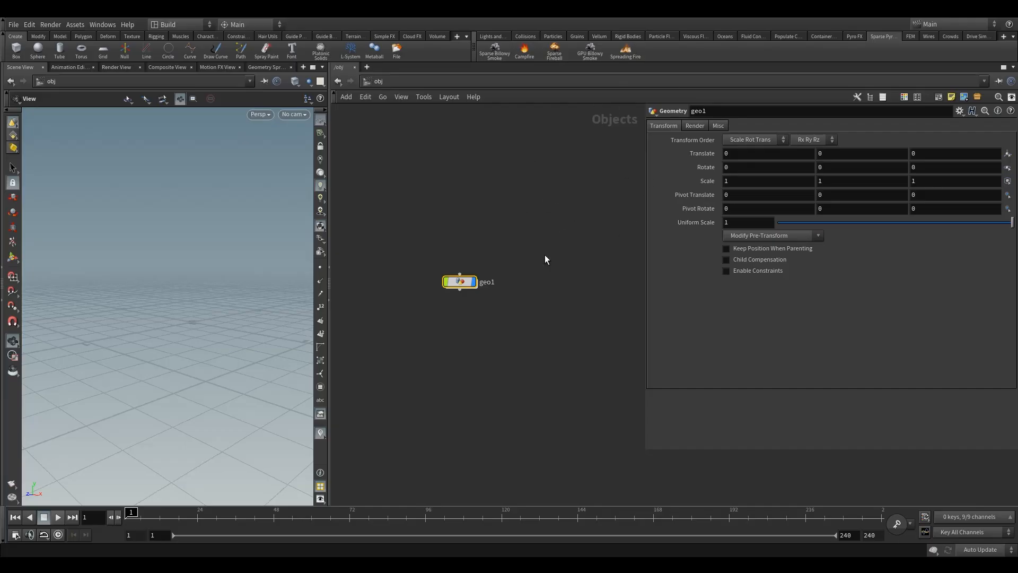
drag(461, 288, 461, 290)
drag(195, 295, 172, 319)
Add a Pyro Configure Billowy Smoke setup inside the geometry object and select all of its nodes.
double_click(458, 282)
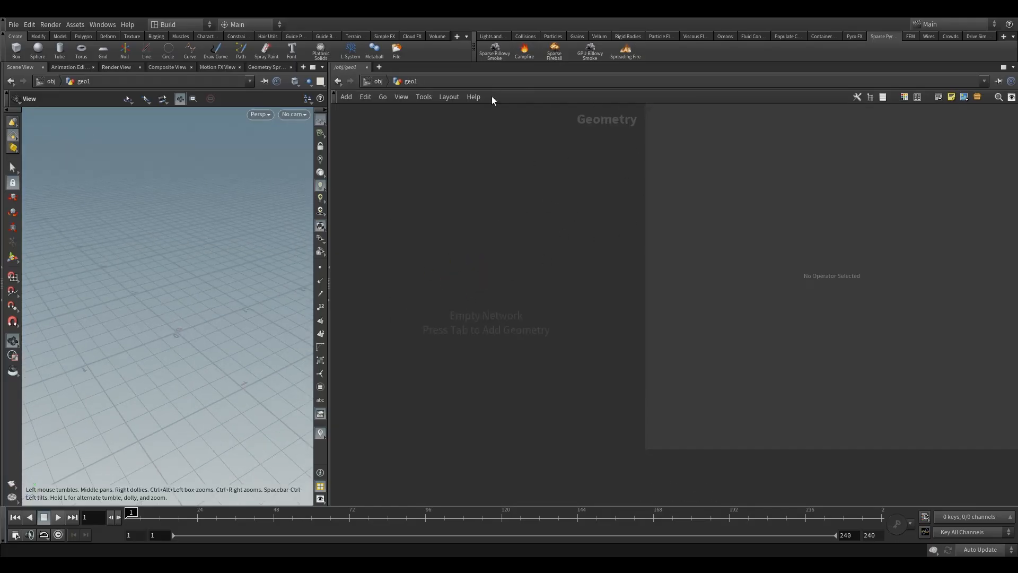
key(Tab)
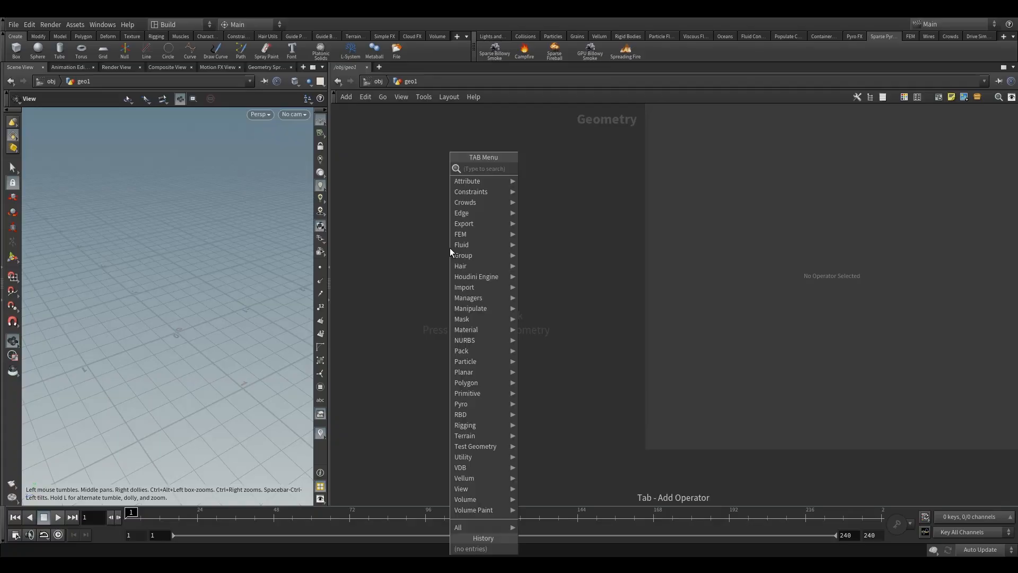
mouse_move(466, 405)
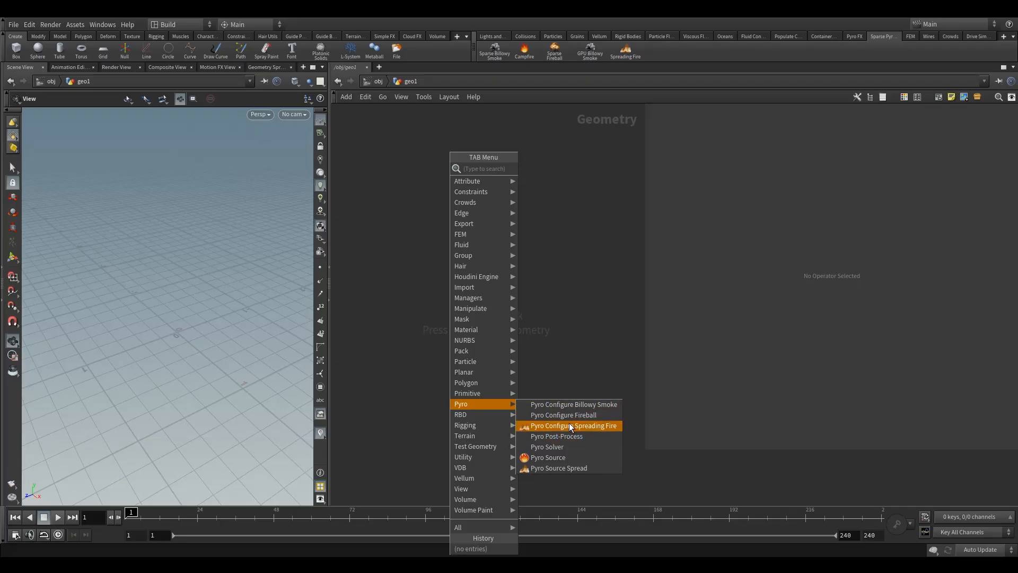
click(574, 406)
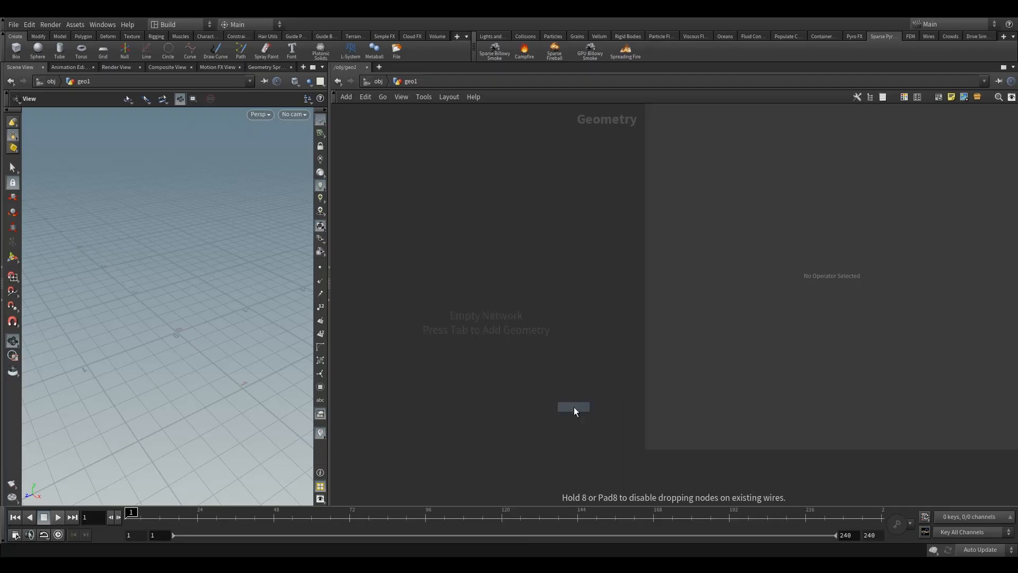
click(476, 274)
key(h)
drag(415, 205, 485, 405)
middle_drag(406, 367, 444, 304)
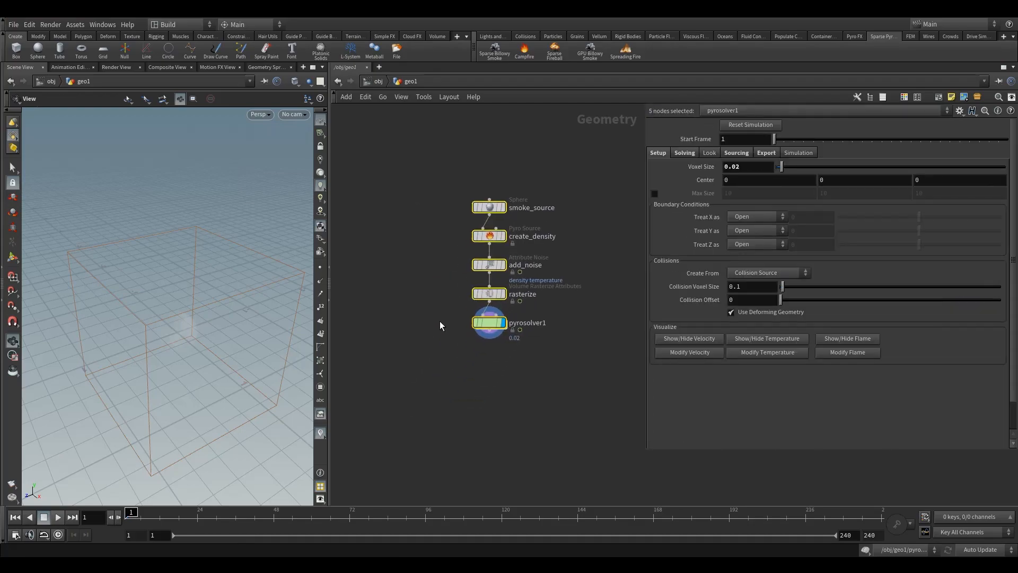
Space out the pyrosolver1, add_noise, rasterize and create_density nodes vertically in the network, and select pyrosolver1.
drag(485, 323, 486, 345)
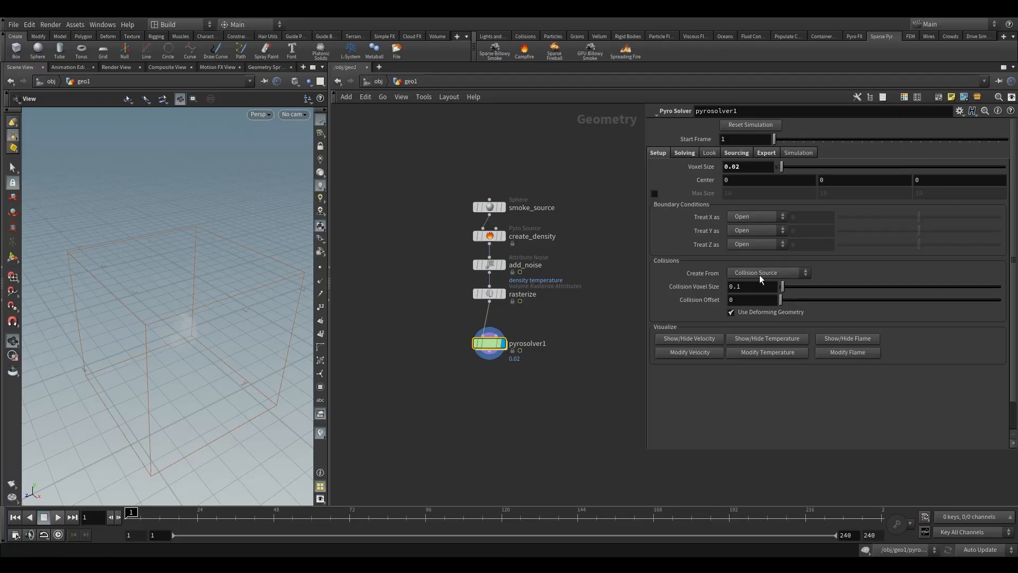
scroll(434, 321, up, 2)
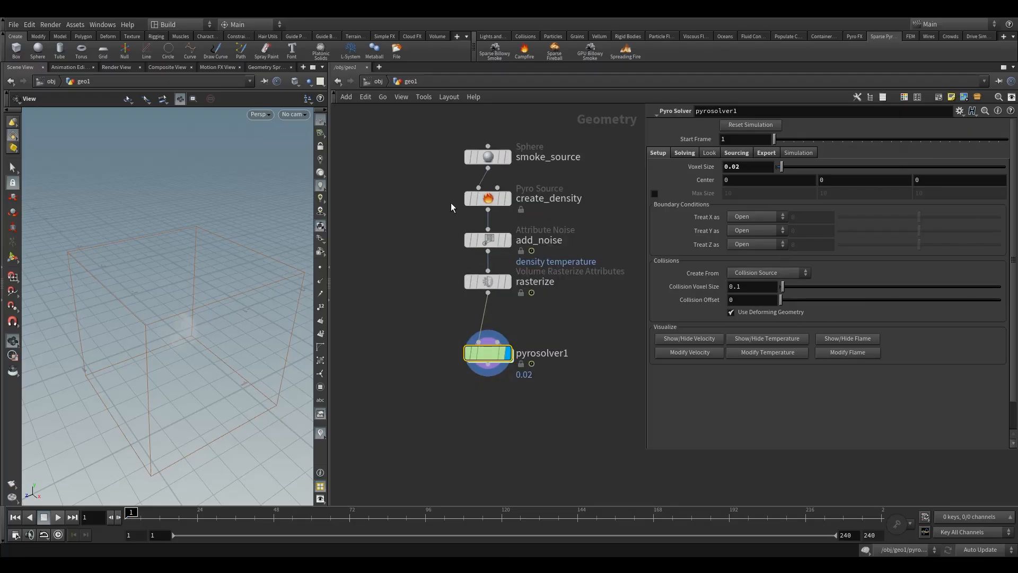
drag(464, 194, 515, 296)
drag(496, 245, 496, 252)
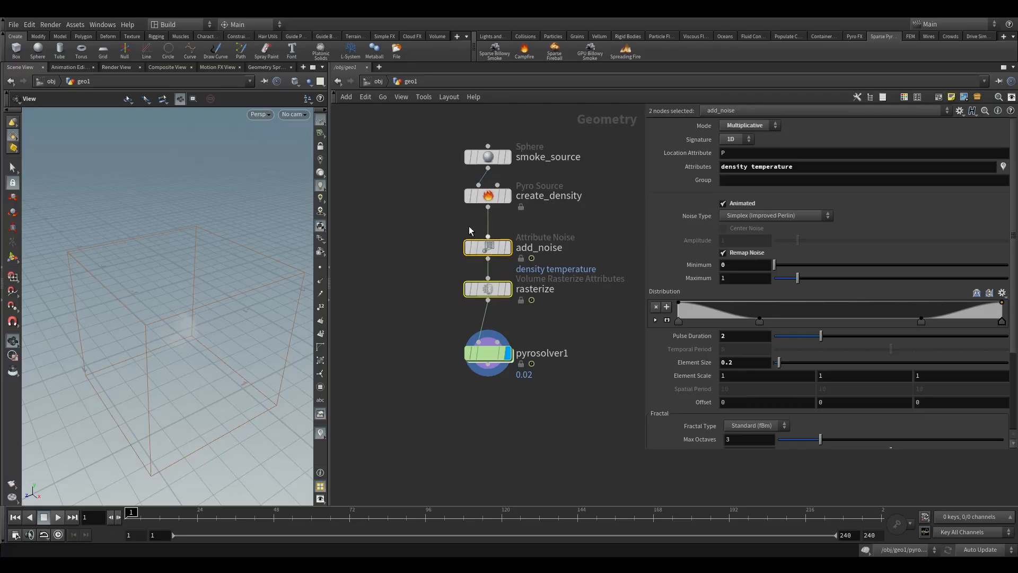
click(497, 195)
drag(498, 199, 498, 207)
click(486, 355)
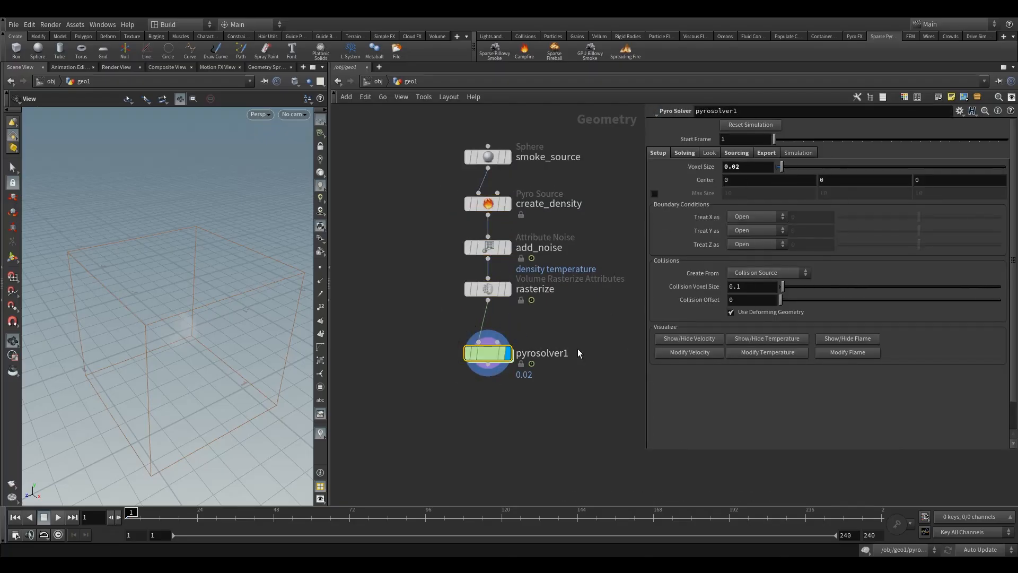
Enter pyrosolver1 and examine the pyro_solver, pyro, collider and staticsolver1 nodes in its internal dopnet1 network.
double_click(491, 352)
scroll(427, 274, down, 2)
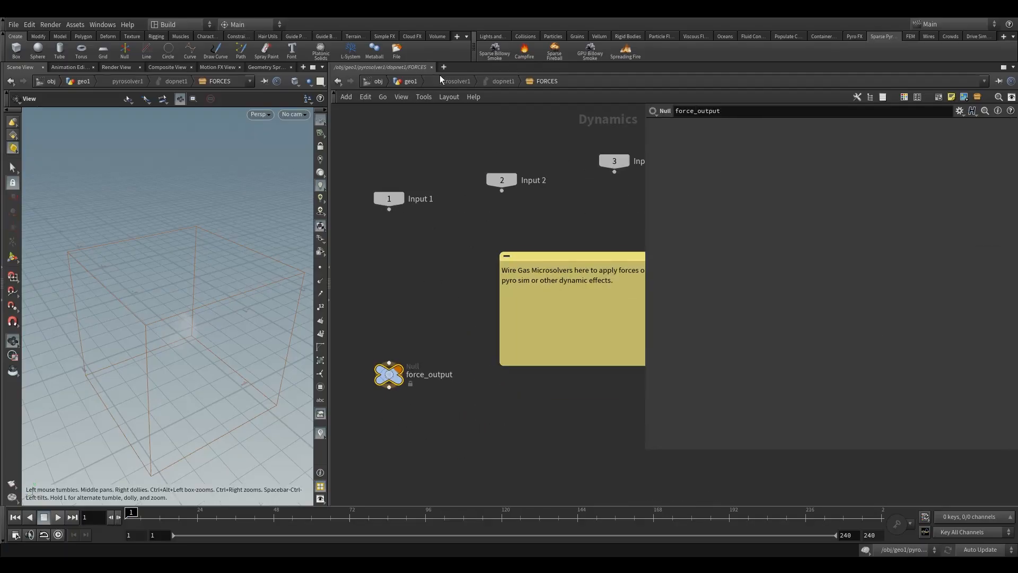
click(505, 81)
drag(357, 155, 645, 390)
click(491, 260)
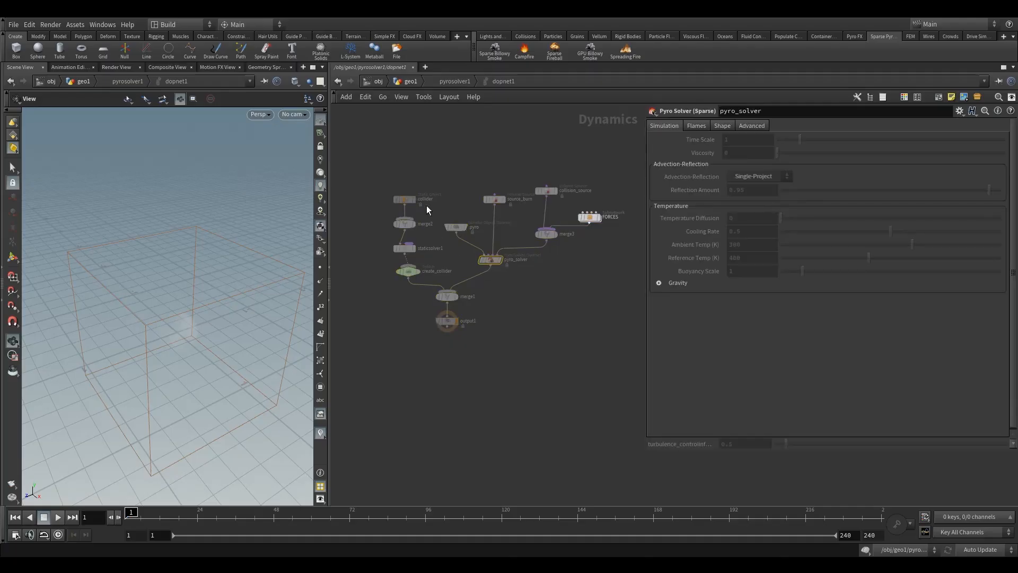
click(455, 226)
scroll(465, 260, up, 1)
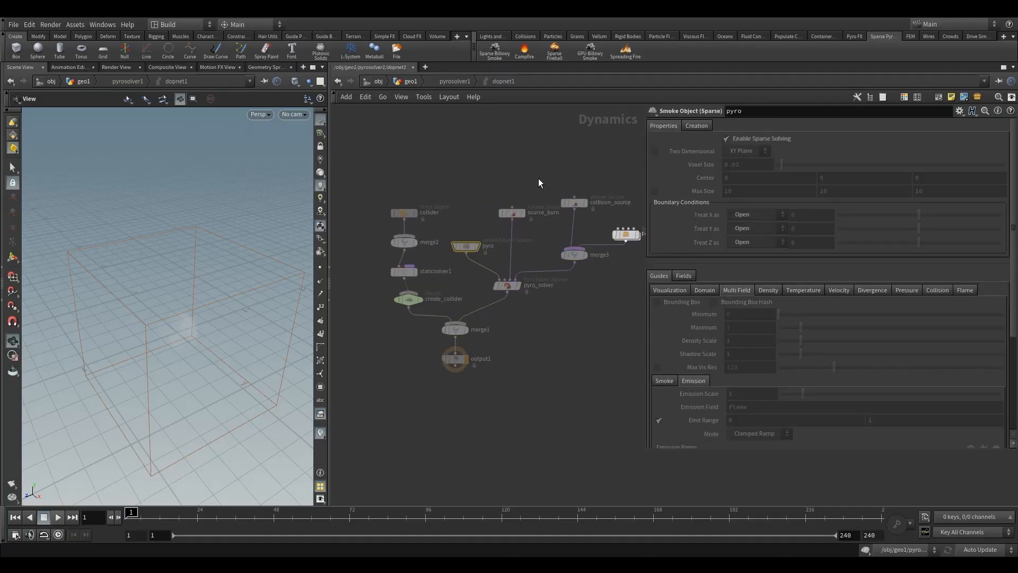
click(399, 213)
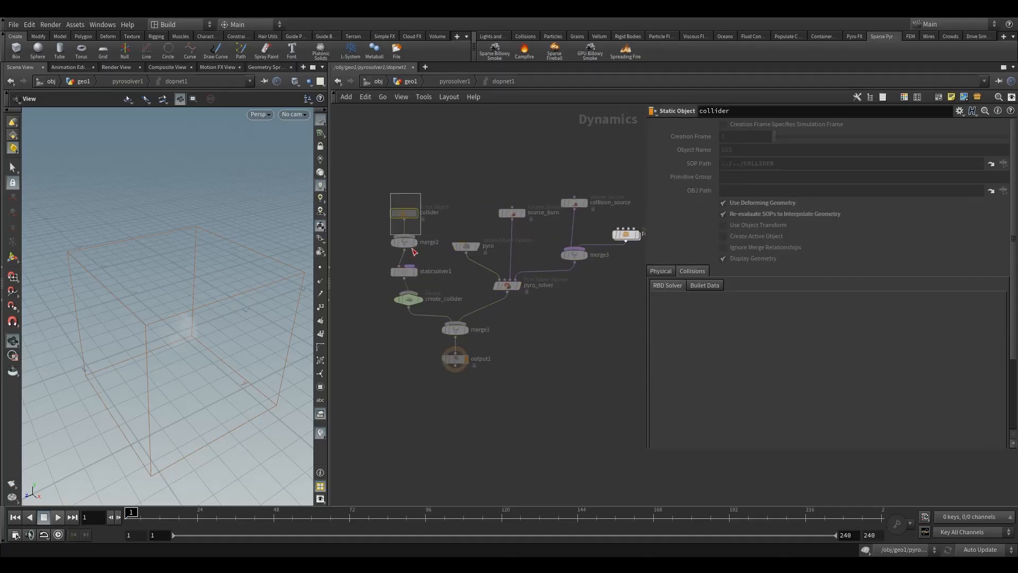
click(404, 272)
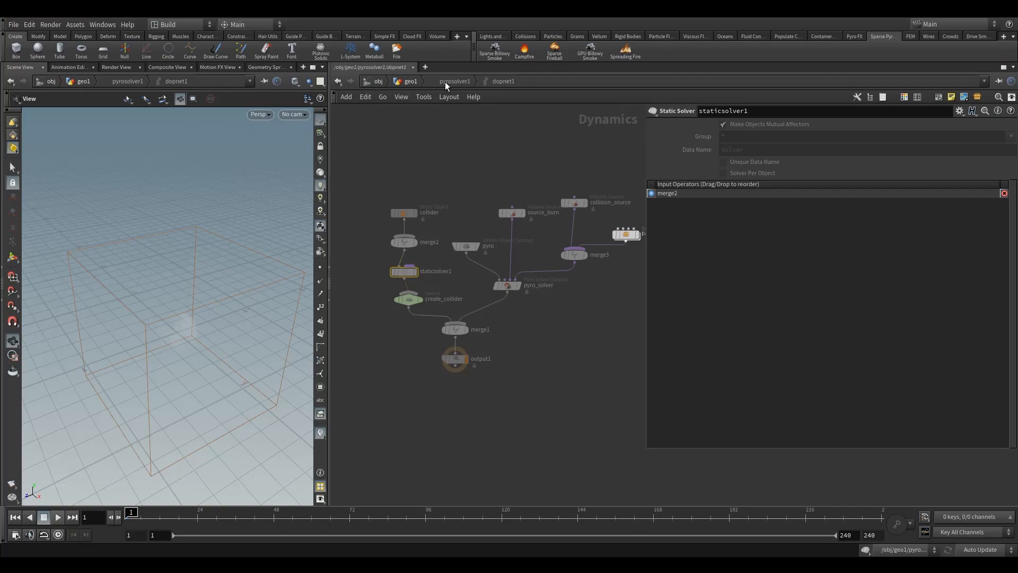
Return to geo1, play the smoke simulation to about frame 43, and inspect the plume from several angles.
click(412, 81)
drag(207, 382, 200, 359)
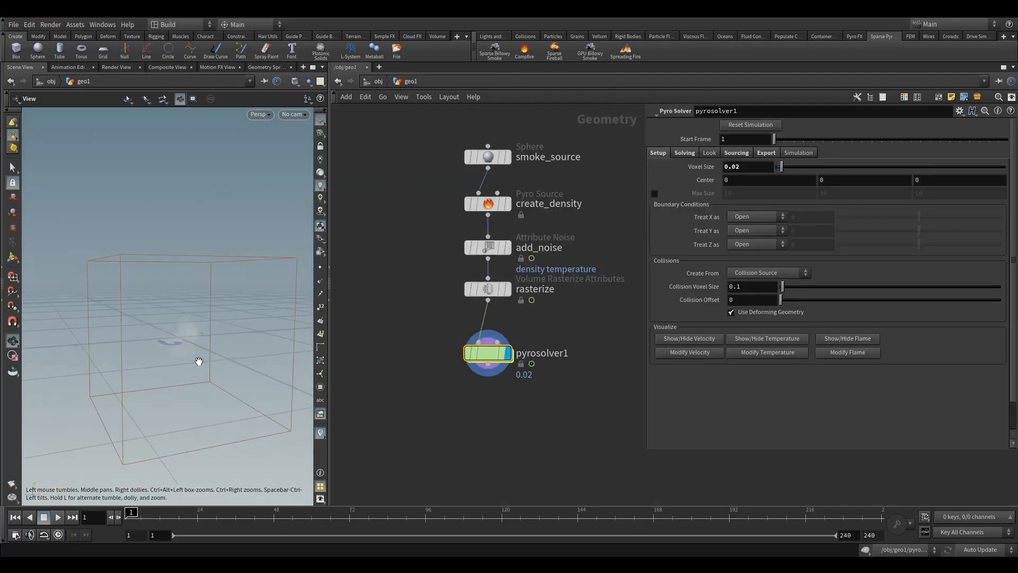
click(58, 519)
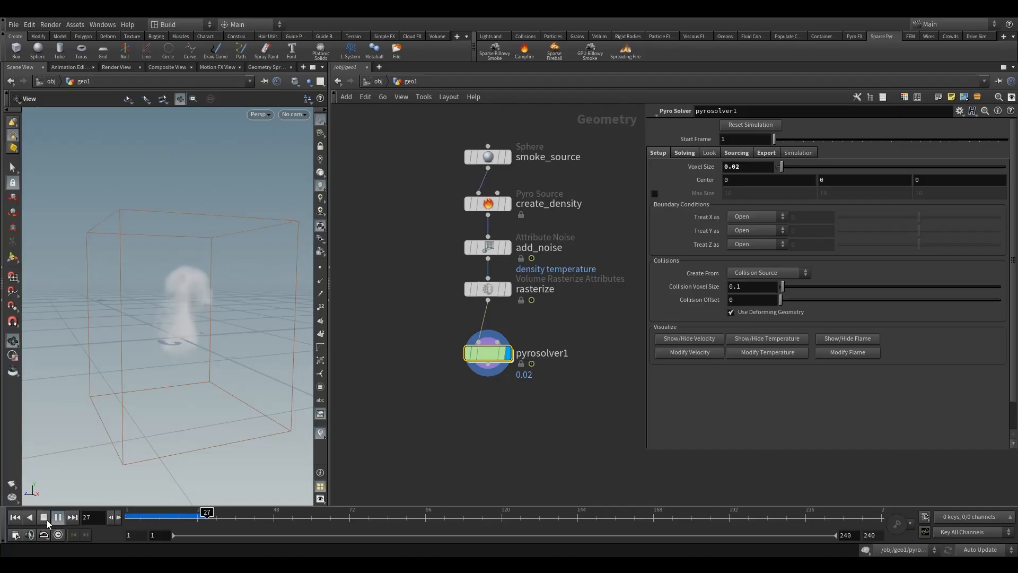
click(47, 520)
drag(154, 342, 178, 351)
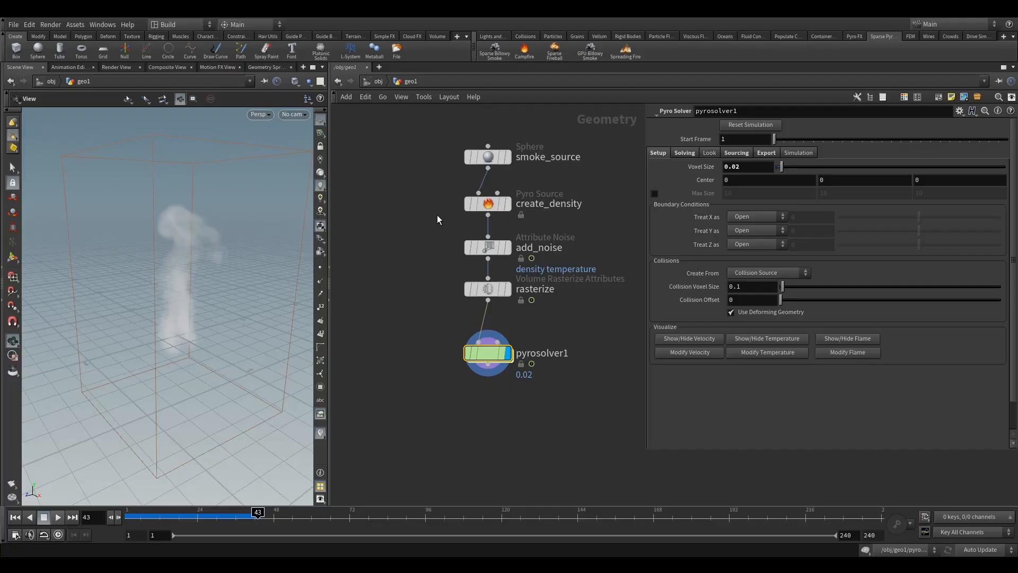
Review the smoke_source, create_density, add_noise and rasterize nodes one by one, and select all four together.
middle_drag(438, 220, 441, 250)
drag(444, 152, 521, 210)
click(497, 234)
click(492, 278)
click(492, 320)
middle_drag(461, 364, 449, 348)
drag(409, 141, 553, 326)
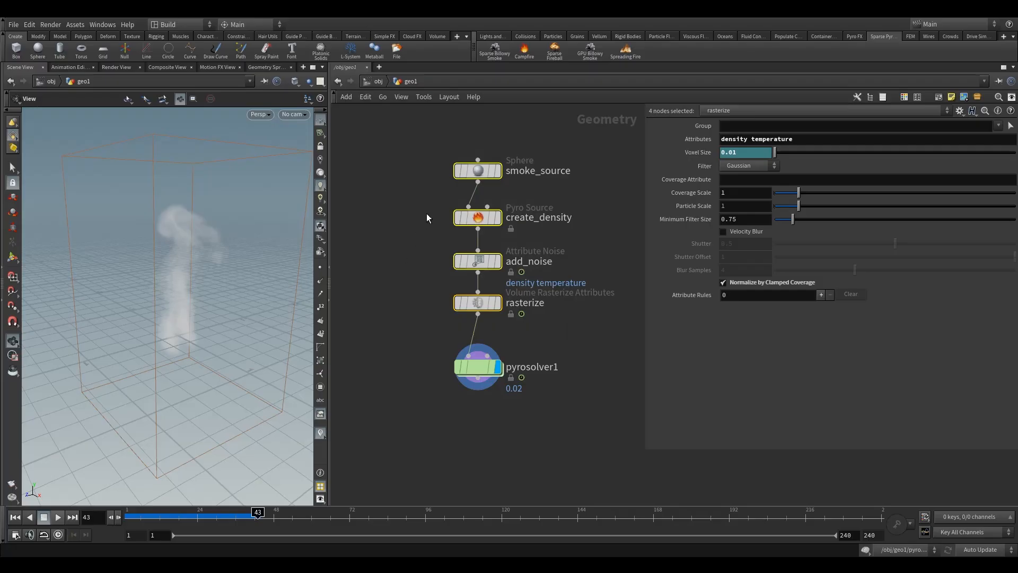
Trace the chain from the source sphere through density, noise and rasterizing to the settings of pyrosolver1.
drag(427, 147, 546, 214)
drag(439, 196, 533, 243)
drag(416, 257, 527, 287)
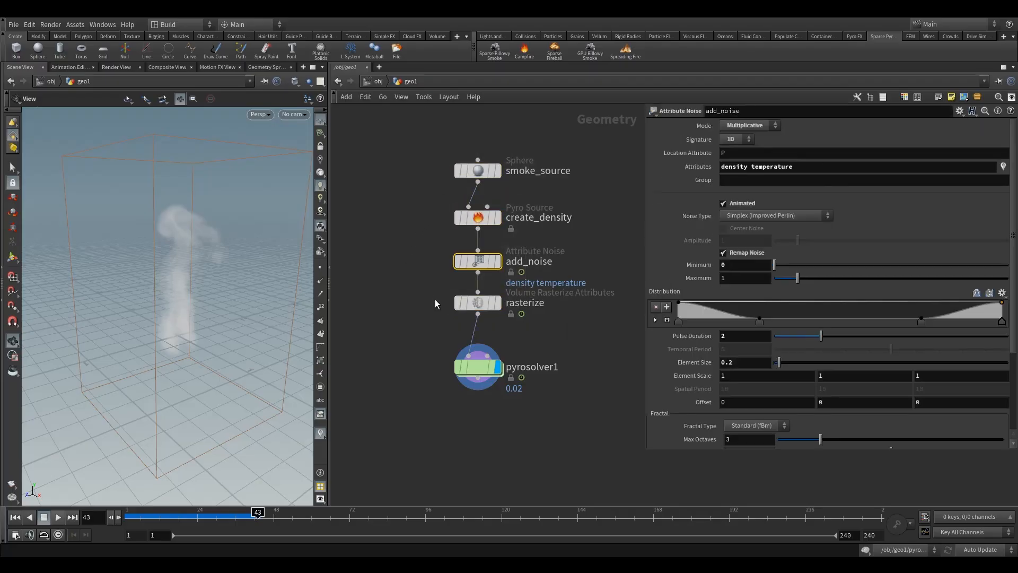
drag(469, 301, 470, 300)
drag(421, 330, 537, 409)
middle_drag(498, 444, 503, 362)
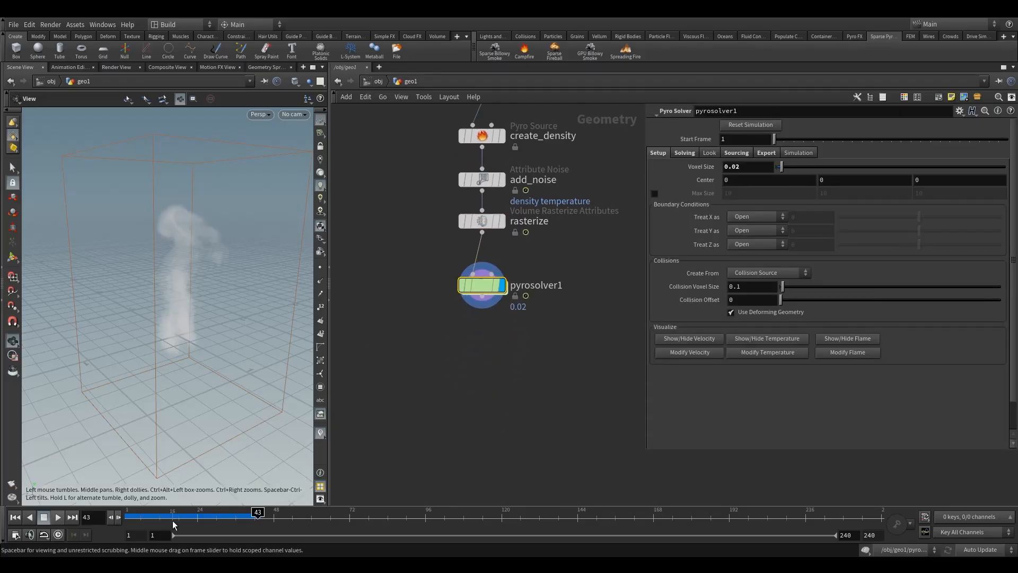
Rewind the simulation to frame 1 and review the pyrosolver1 node at the end of the chain.
drag(170, 520, 124, 514)
drag(420, 268, 513, 333)
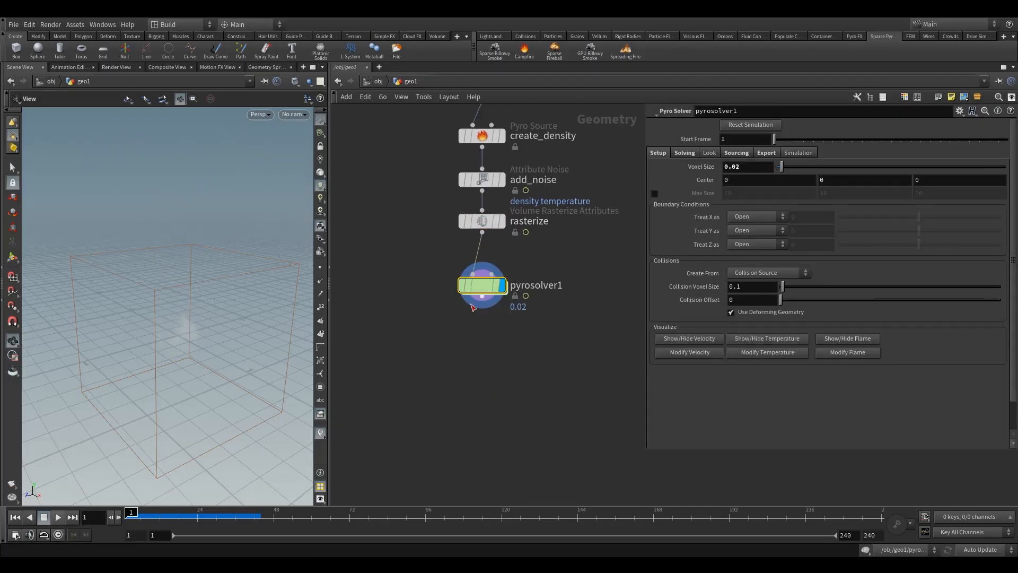
mouse_move(484, 288)
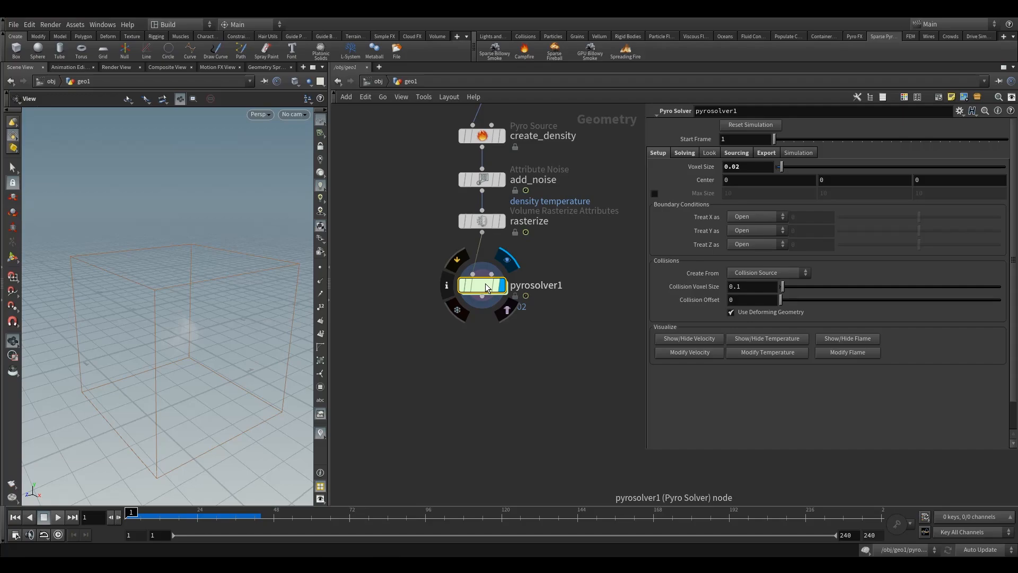
key(h)
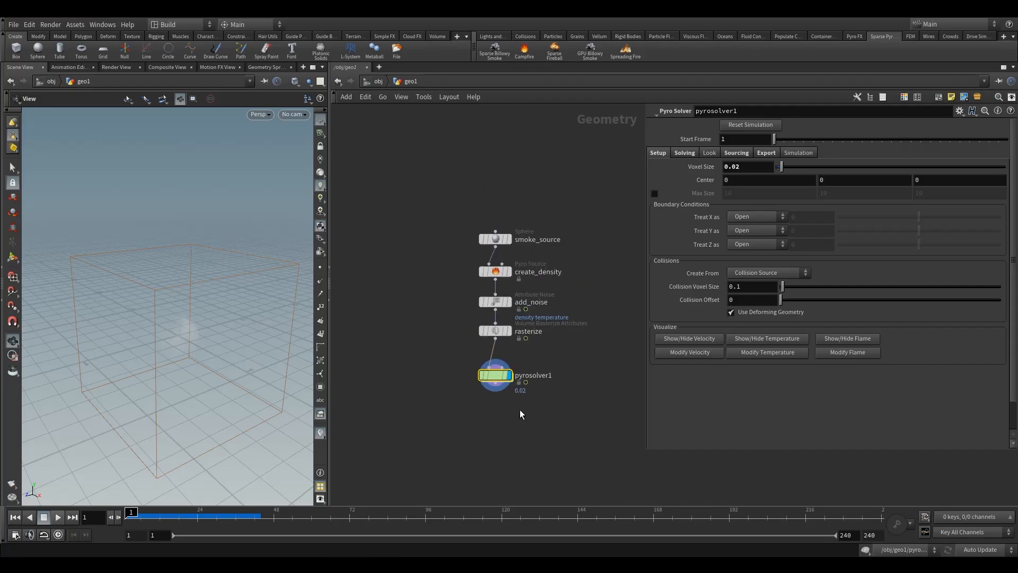
drag(463, 352, 547, 409)
middle_drag(511, 408, 550, 377)
scroll(551, 382, up, 2)
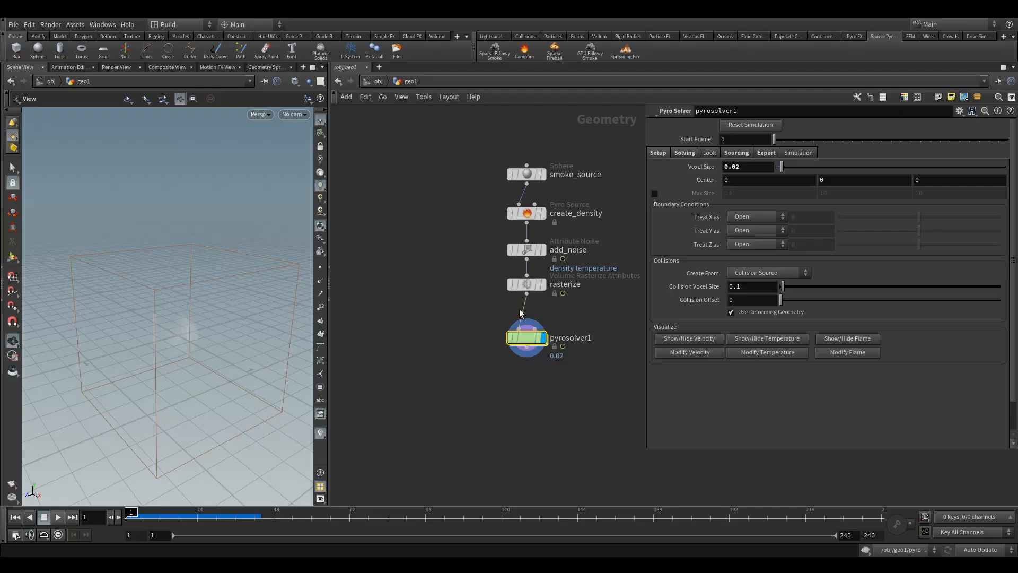
Delete all five billowy smoke nodes inside geo1 and return to the object level.
mouse_move(504, 340)
key(h)
drag(402, 161, 529, 330)
key(Delete)
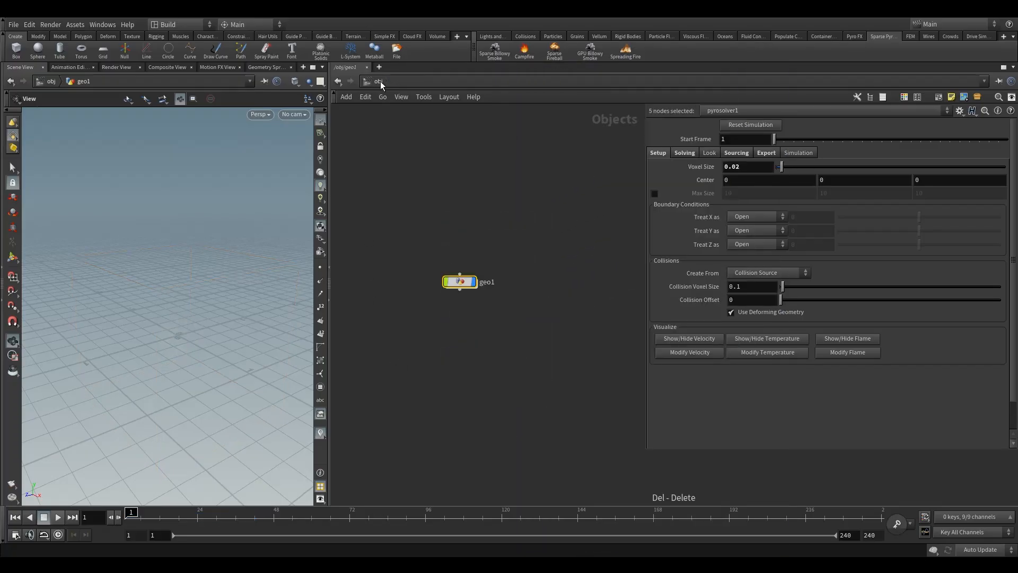
click(380, 81)
Rename the geo1 object as smoke.
double_click(488, 282)
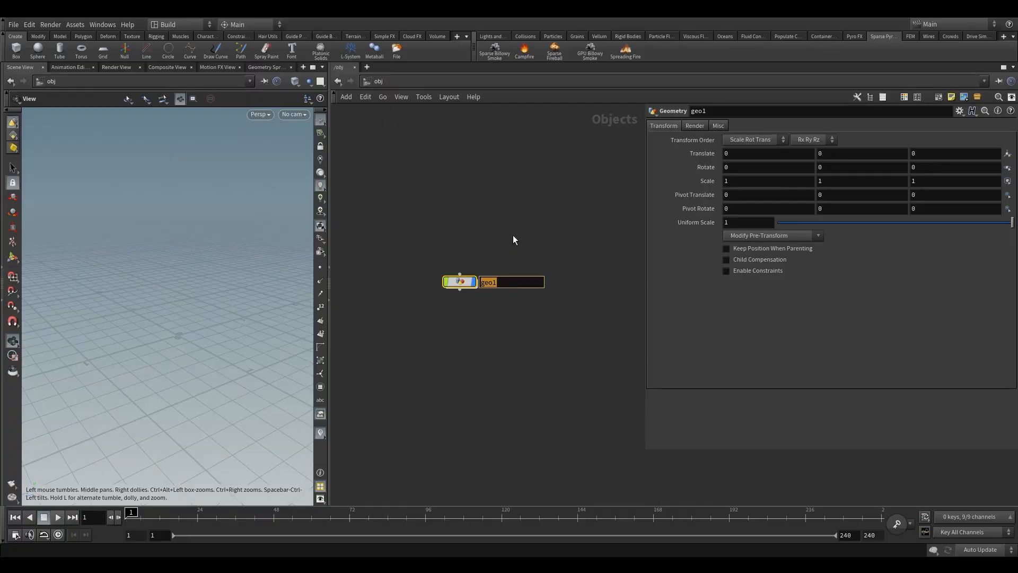
text(smoke)
key(Return)
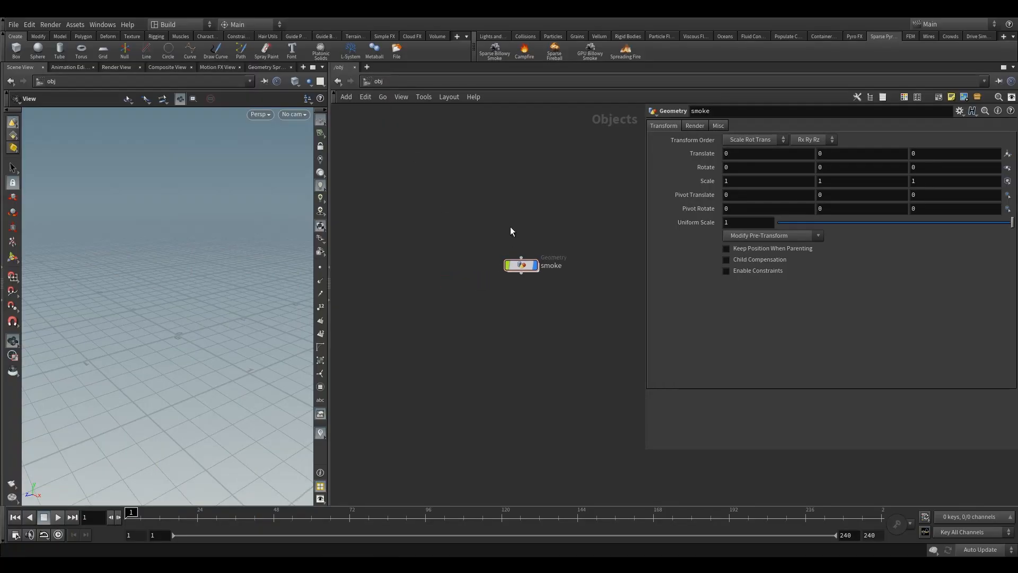
Save the scene file week1.v1.hip.
click(13, 25)
click(27, 78)
middle_drag(543, 322, 470, 340)
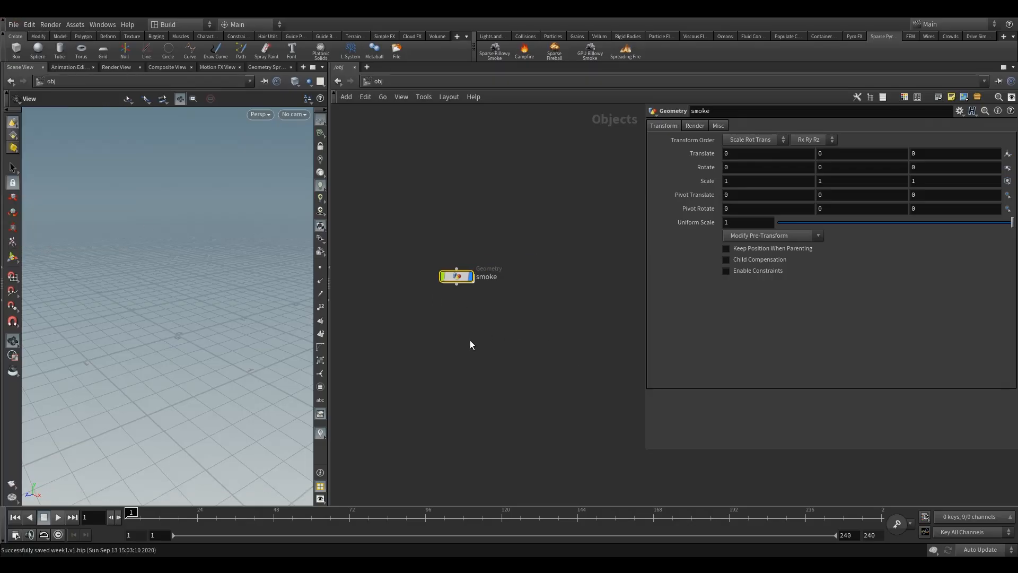